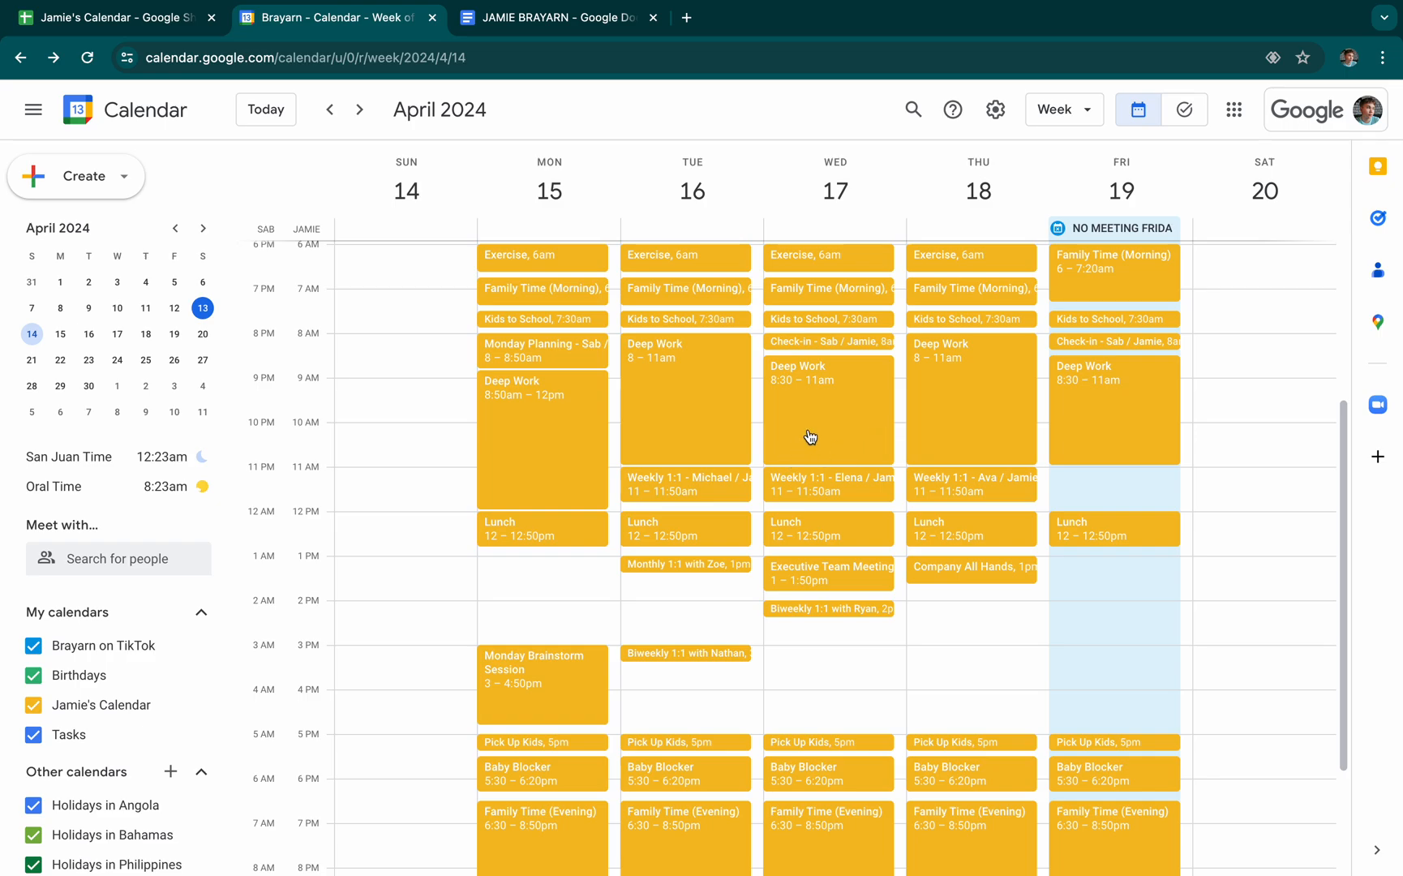
Look at the color choices for Monday's Deep Work event in the full event editor and in its quick color palette
left_click(531, 437)
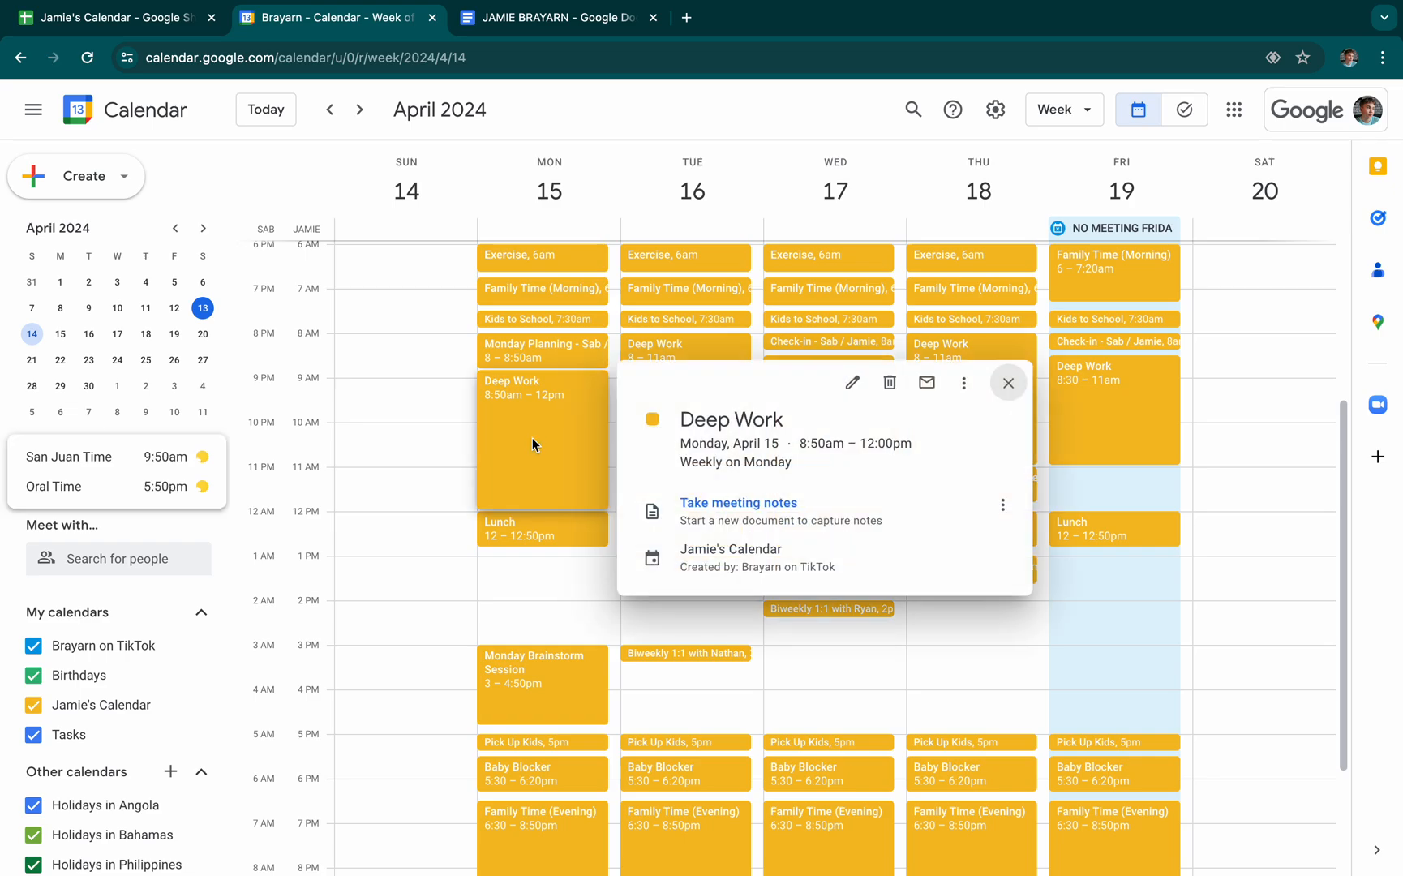
left_click(850, 382)
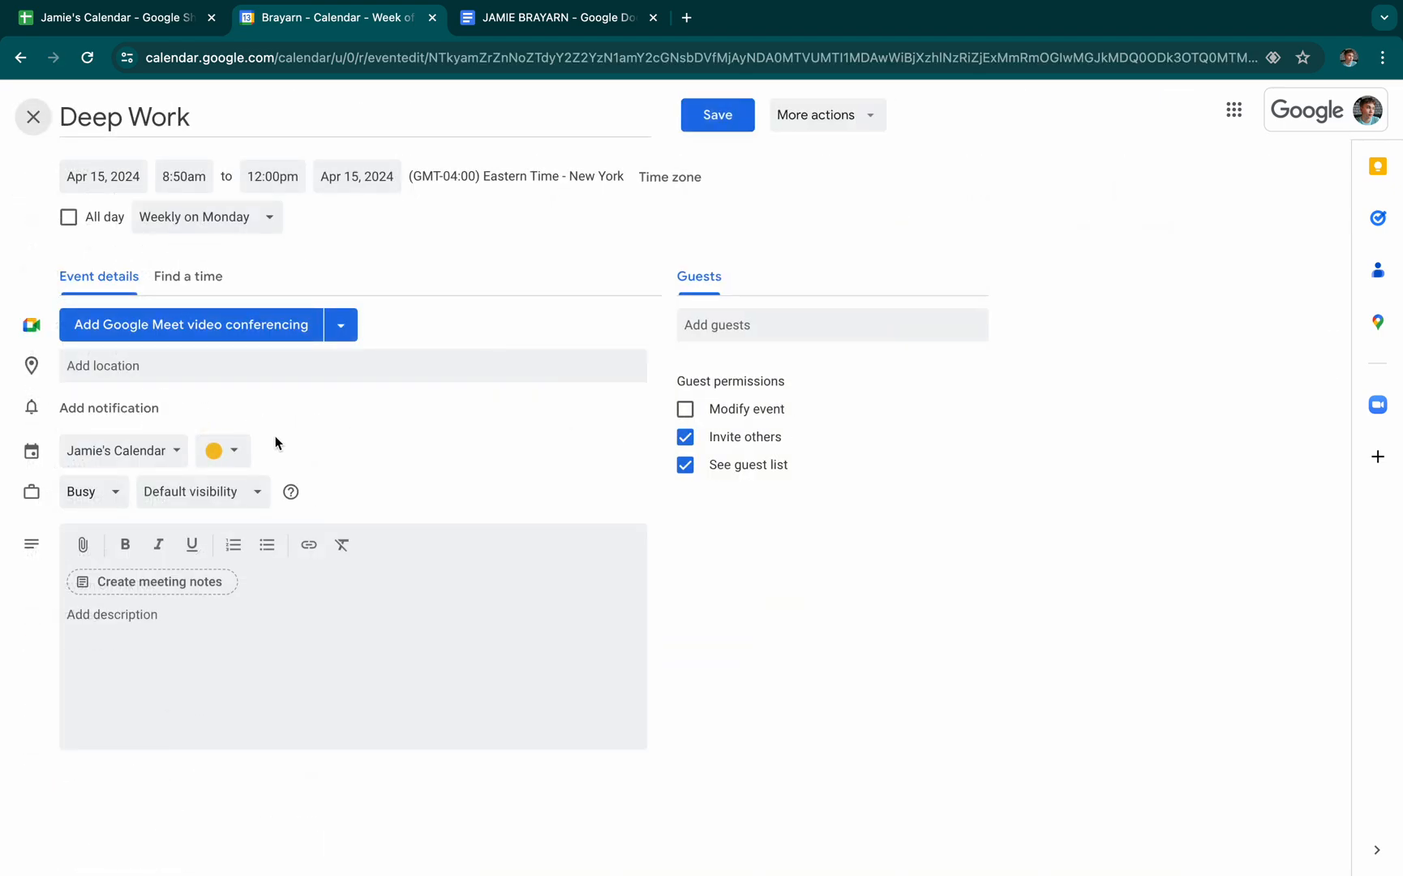
left_click(213, 452)
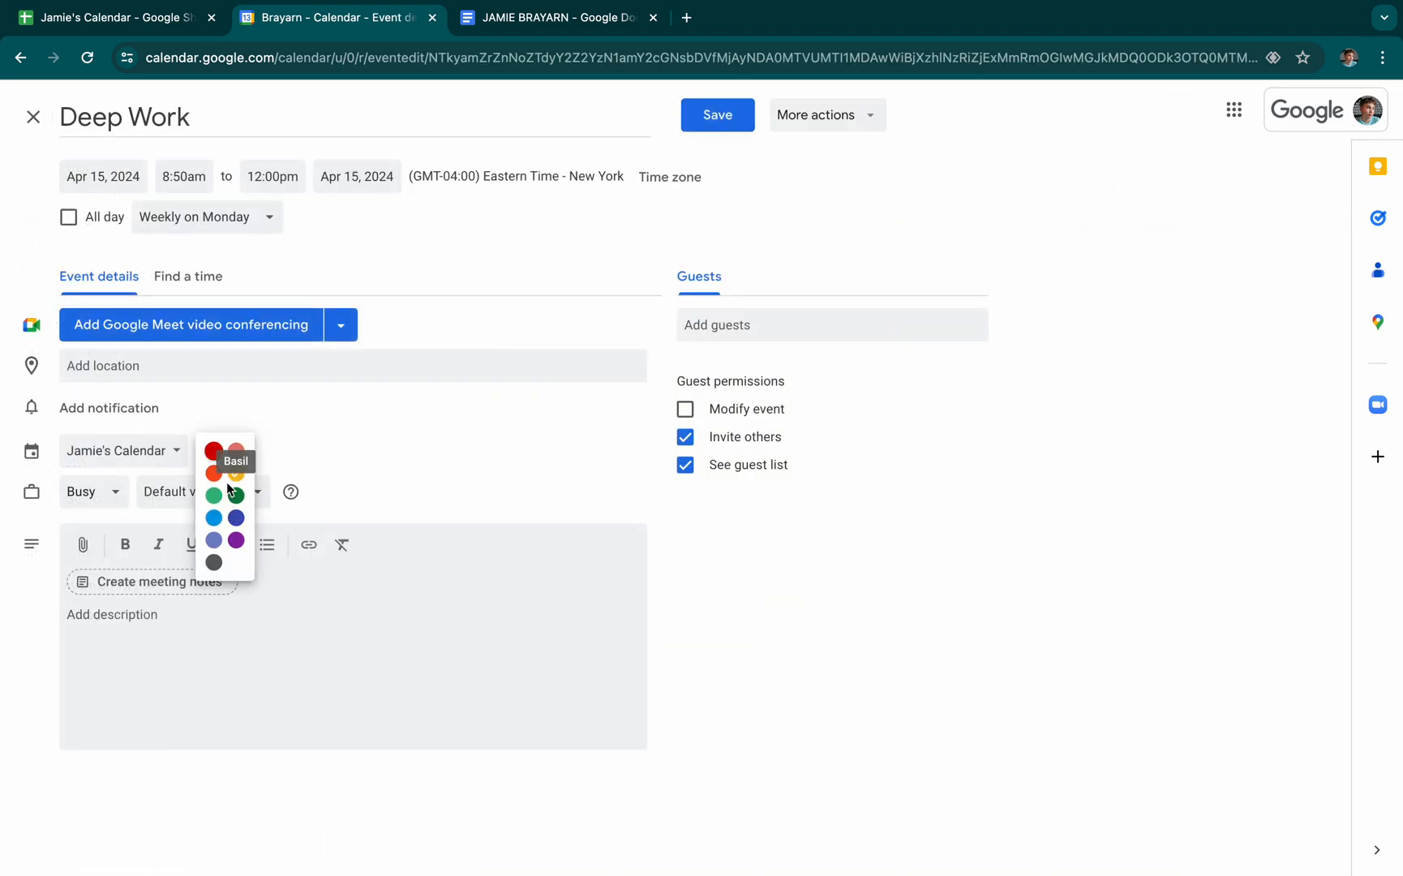
left_click(33, 116)
right_click(551, 454)
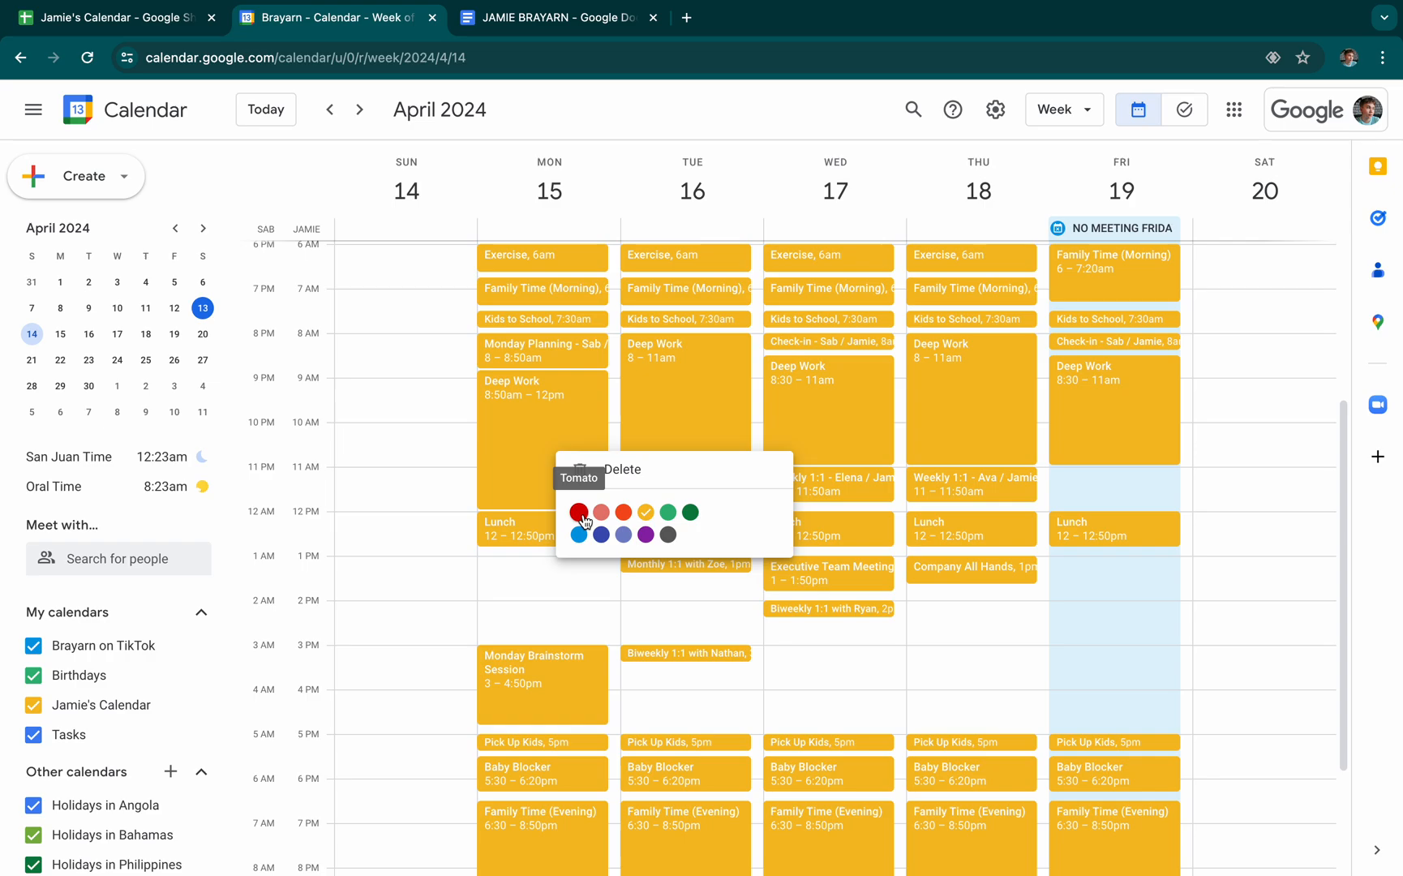
View the details of Monday's Deep Work, Lunch and Monday Brainstorm Session events, closing the last one
left_click(519, 498)
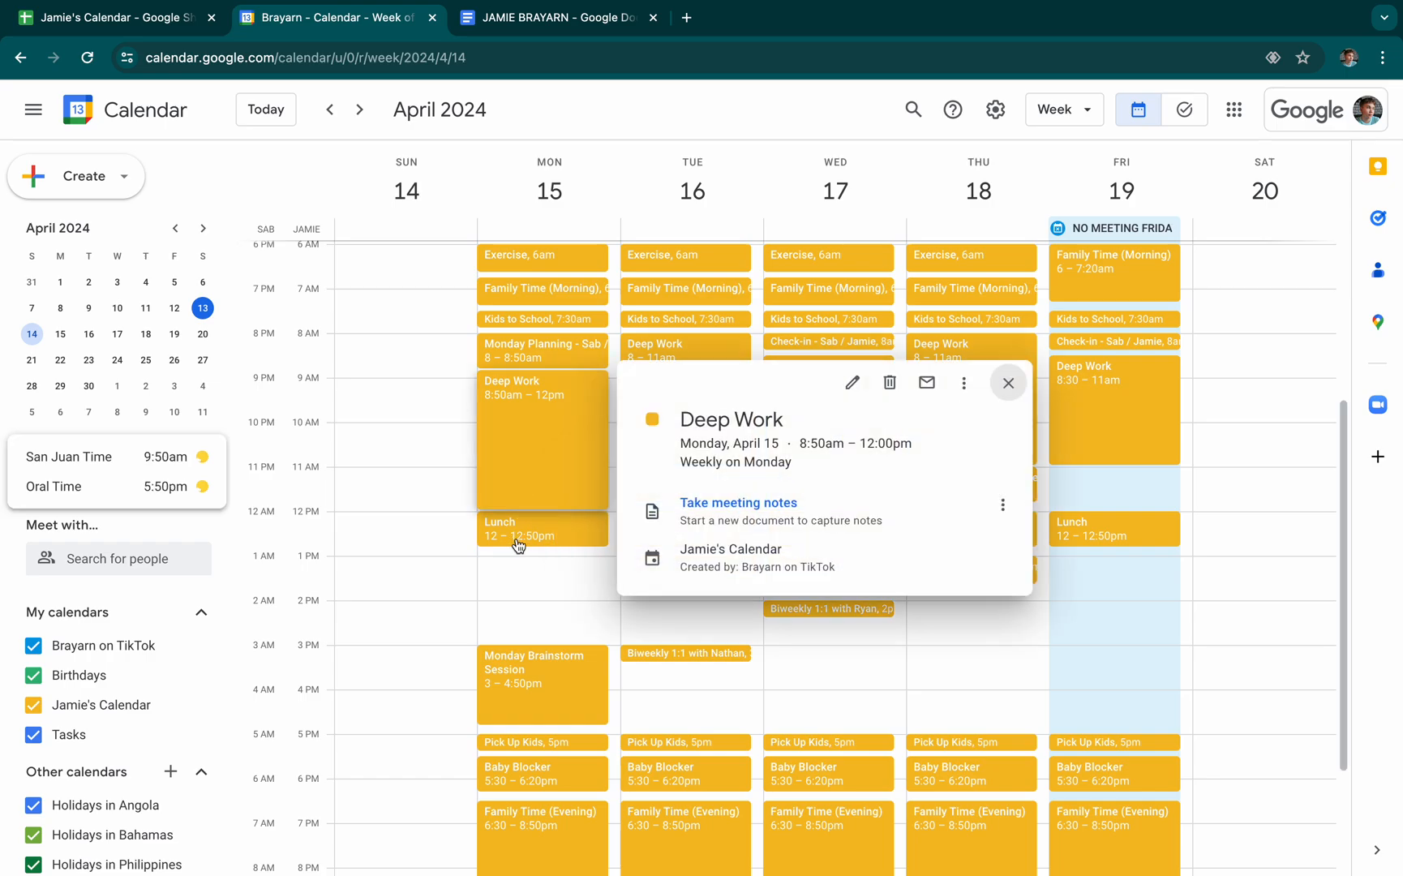
left_click(517, 539)
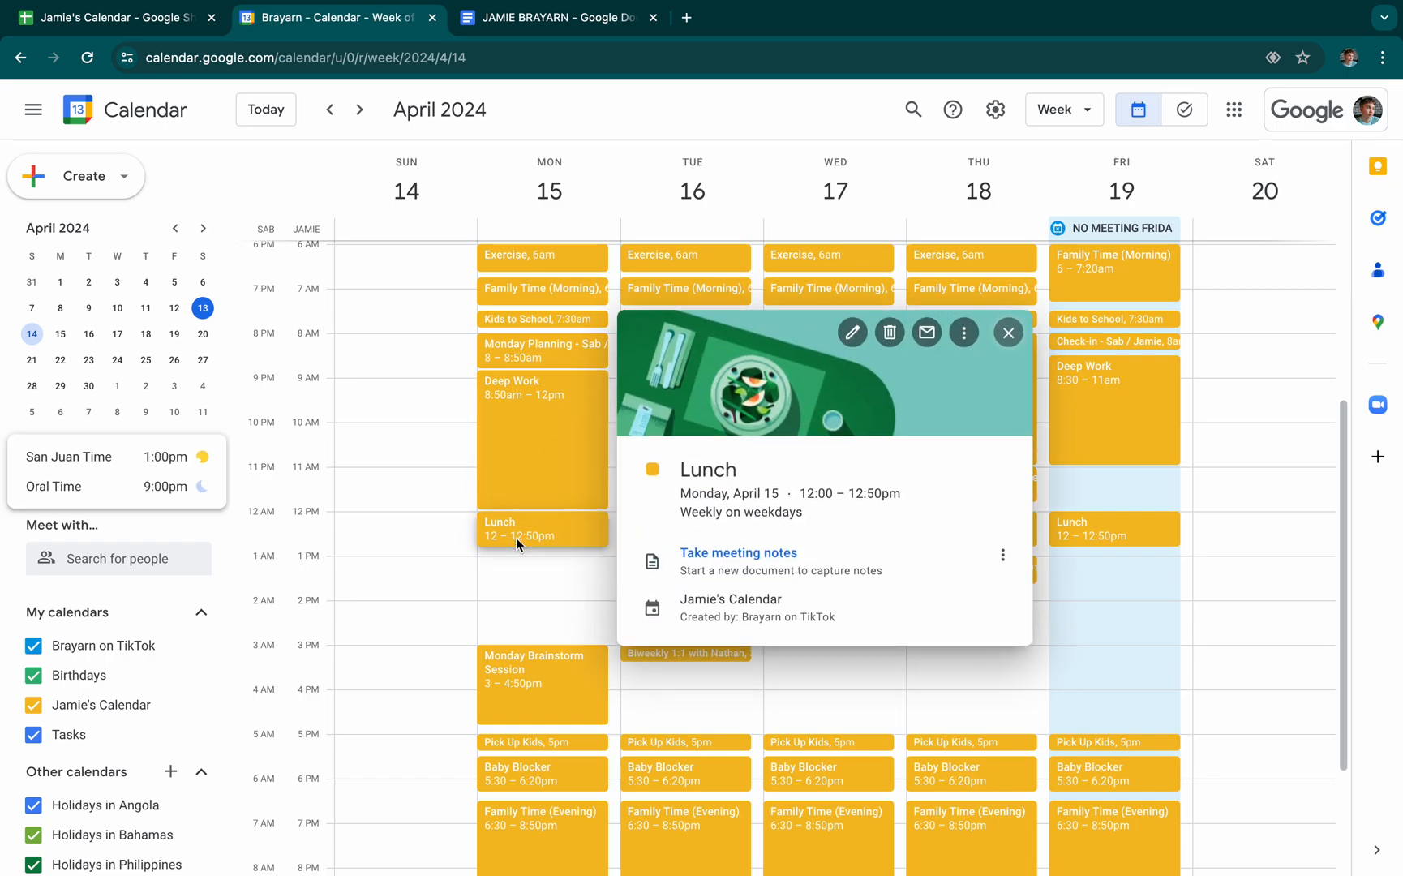
left_click(532, 665)
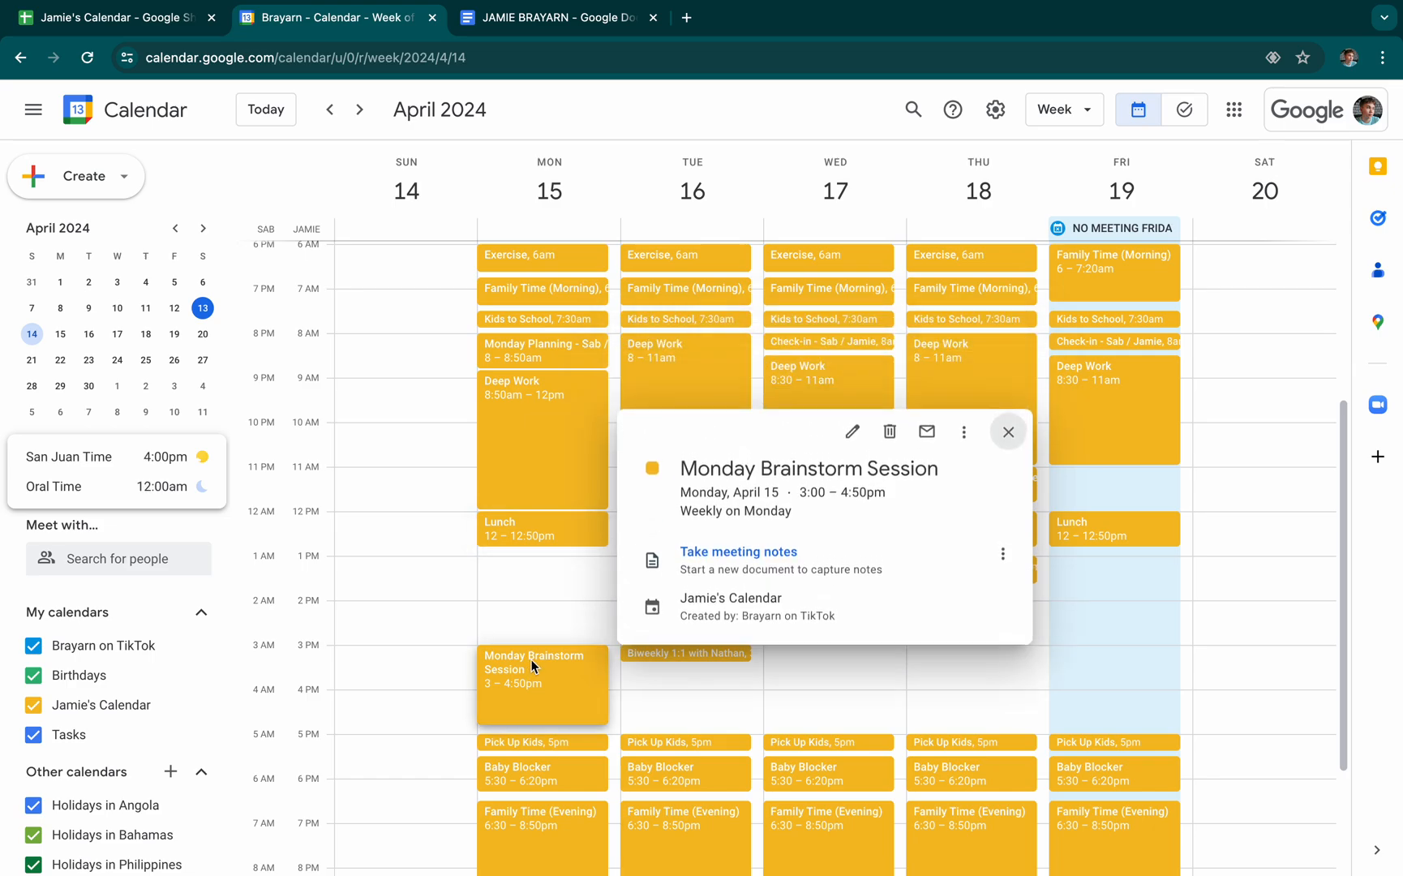
left_click(551, 610)
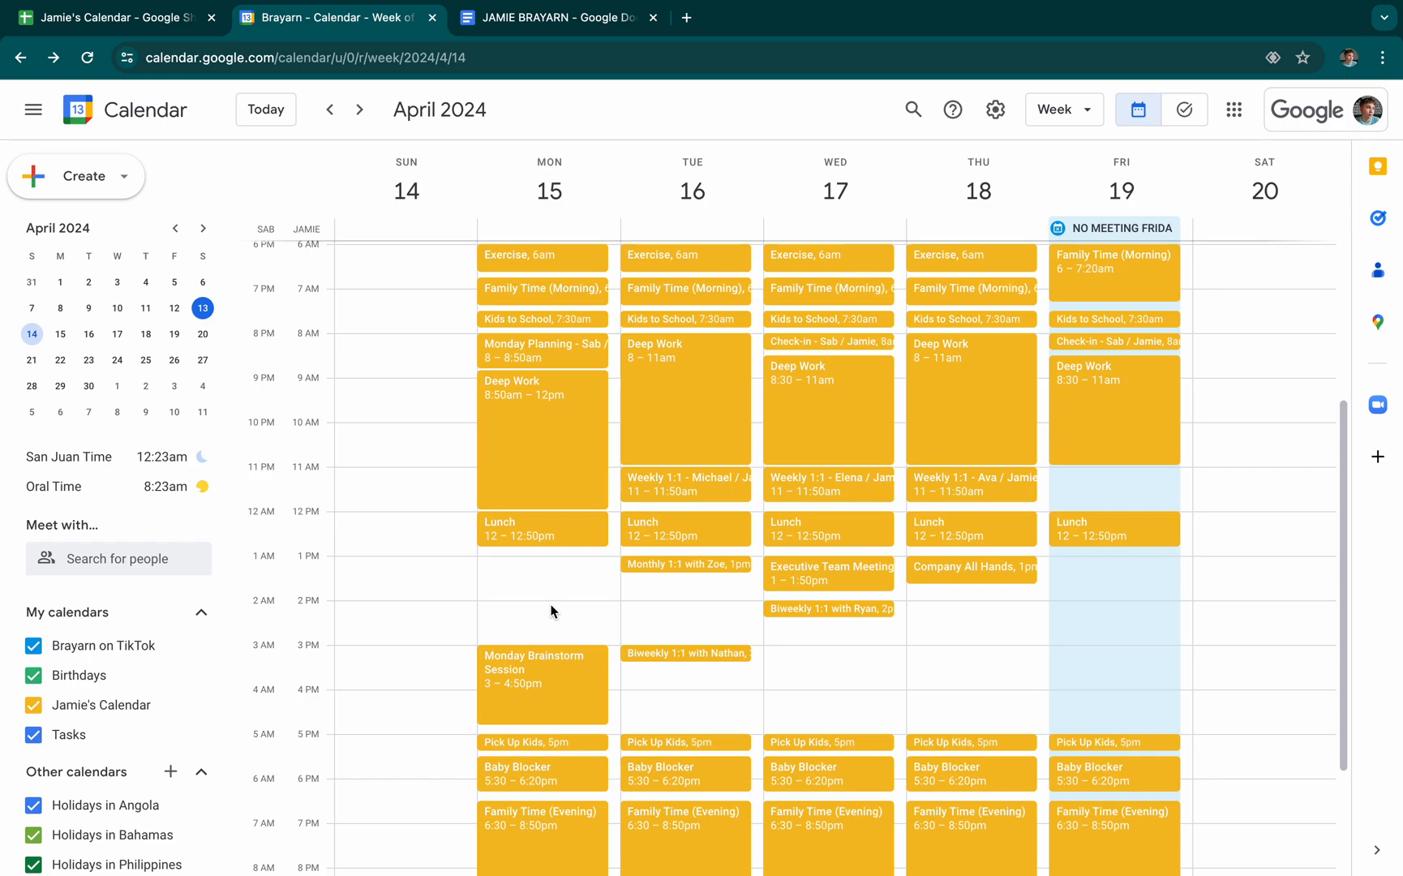
Switch to the recurring meetings spreadsheet in Google Sheets and examine the Type of Event column for each category of event
left_click(185, 19)
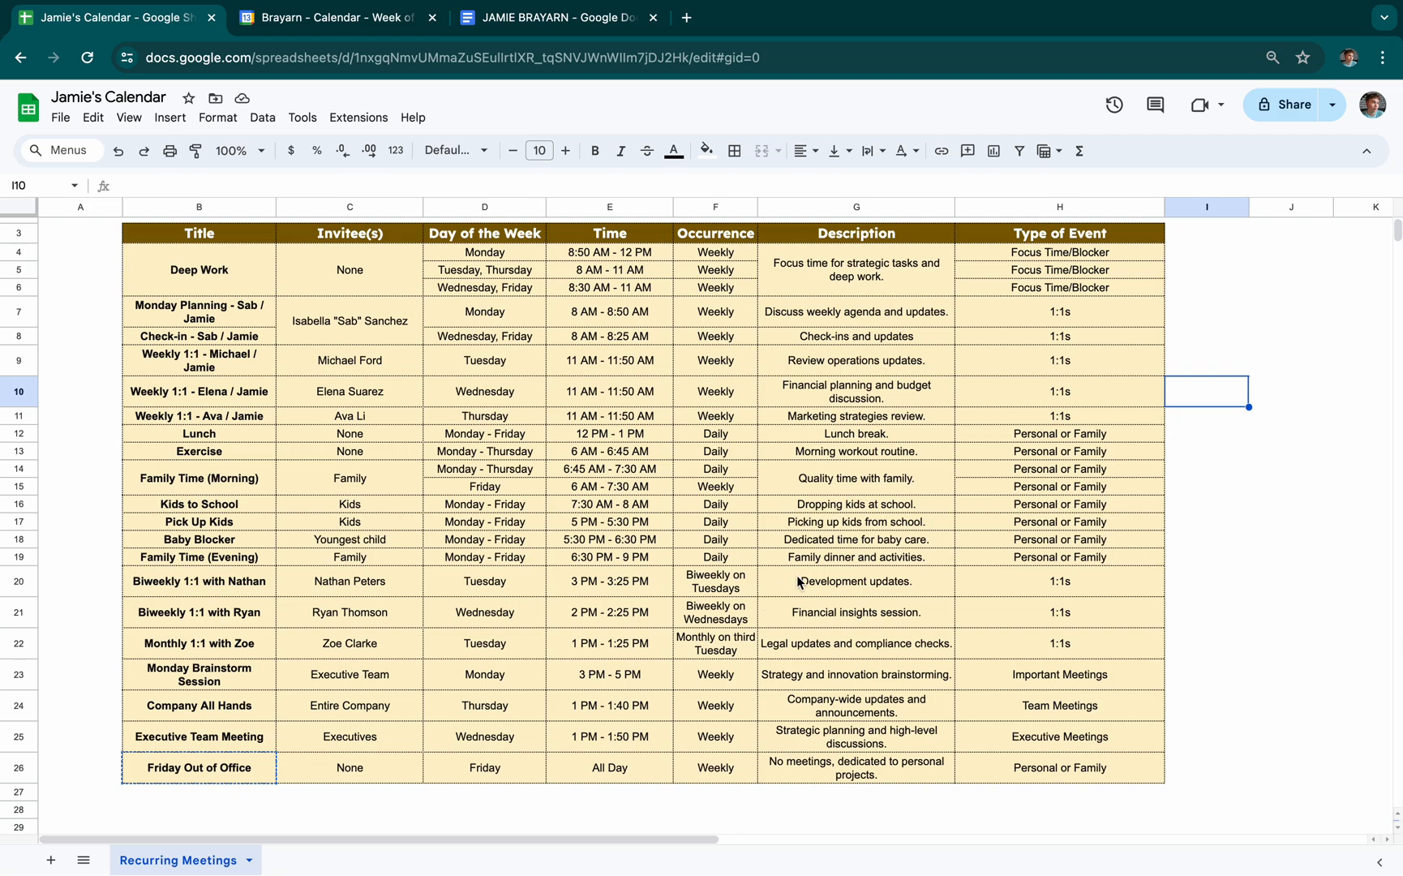
left_click_drag(1152, 236, 1111, 760)
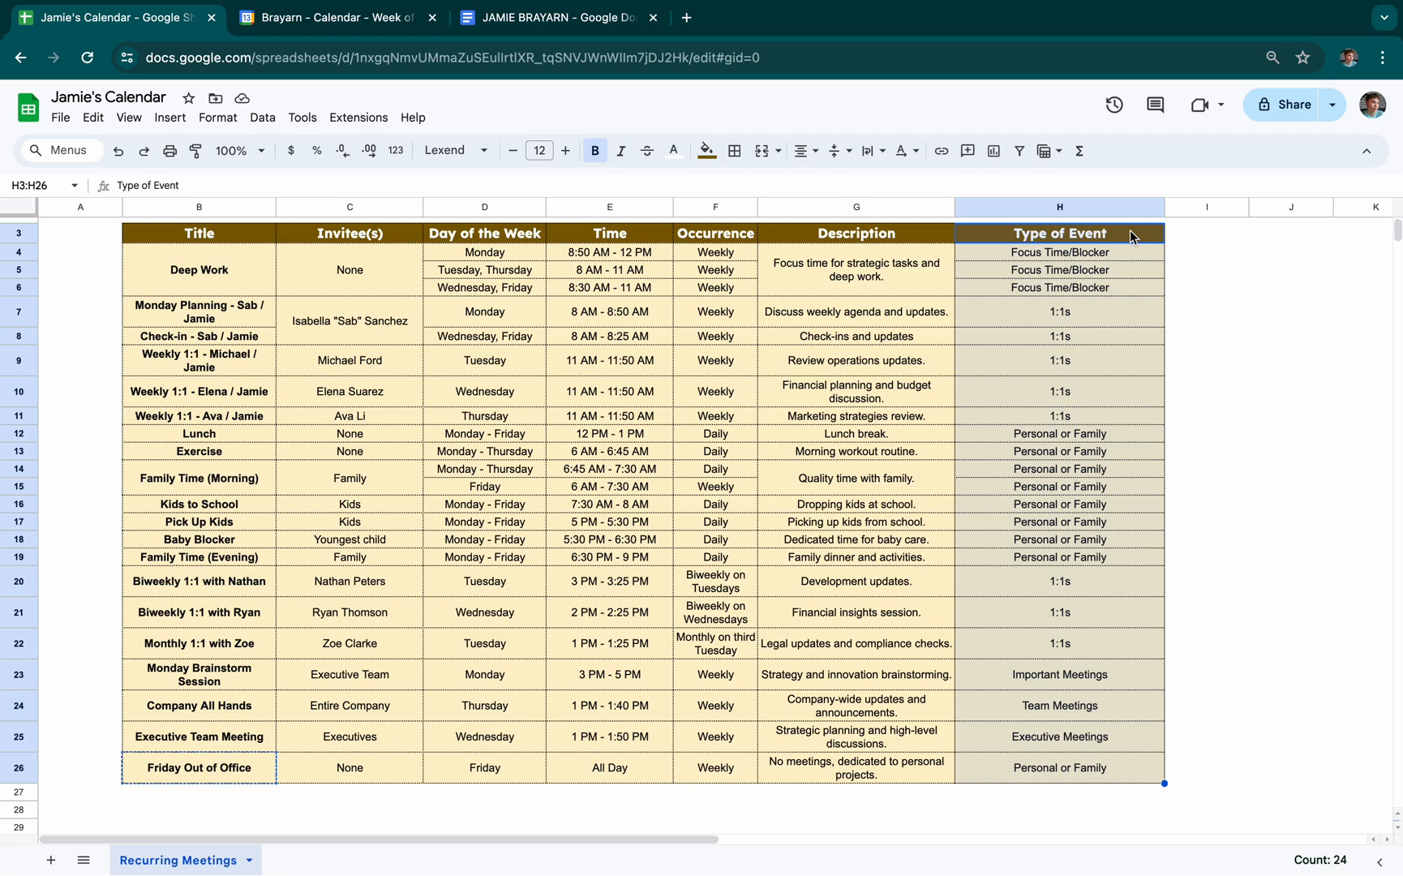
left_click(1123, 258)
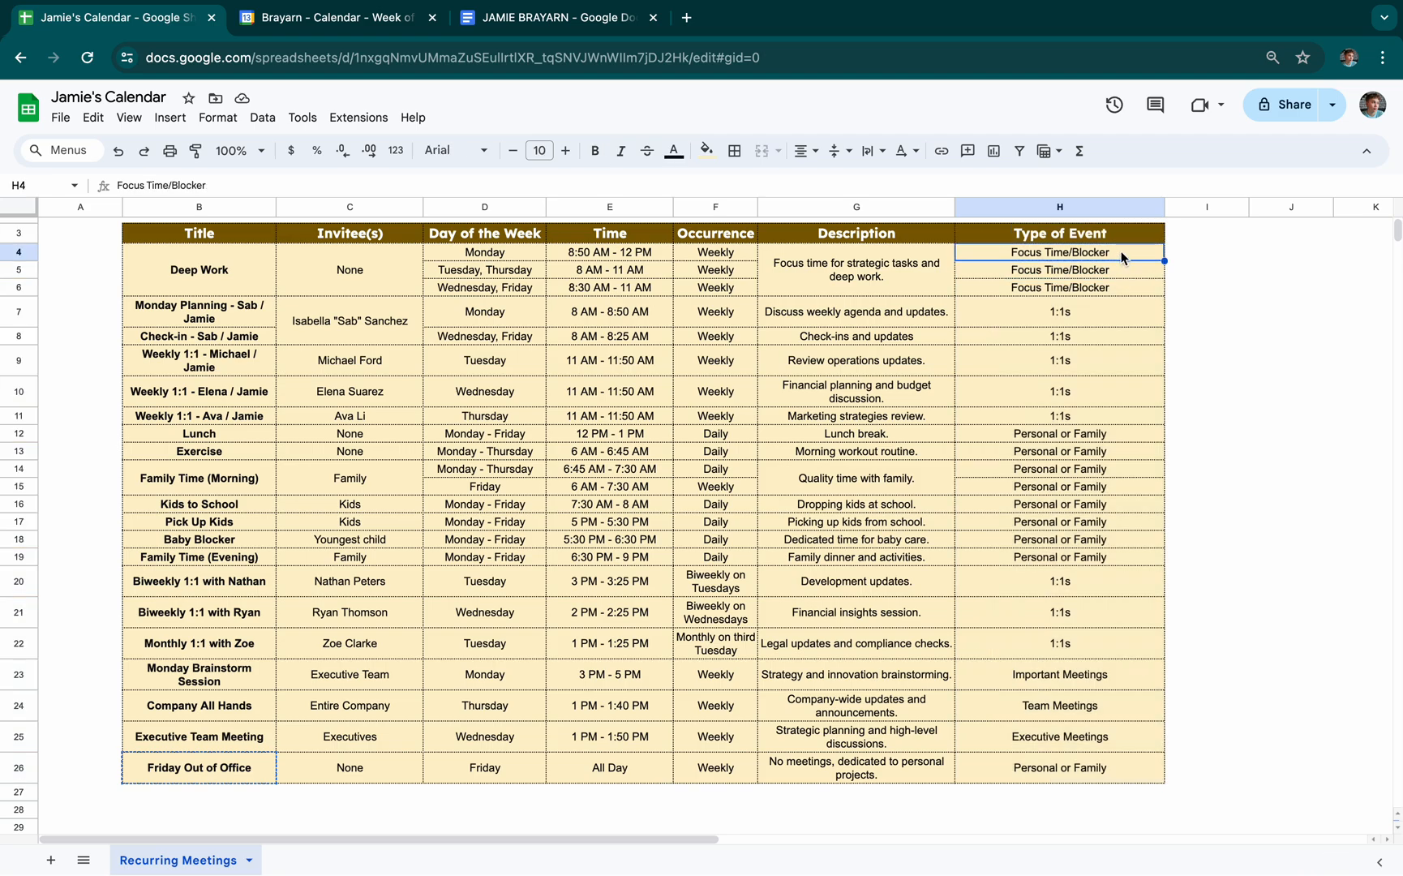
left_click(1097, 367)
left_click(1088, 438)
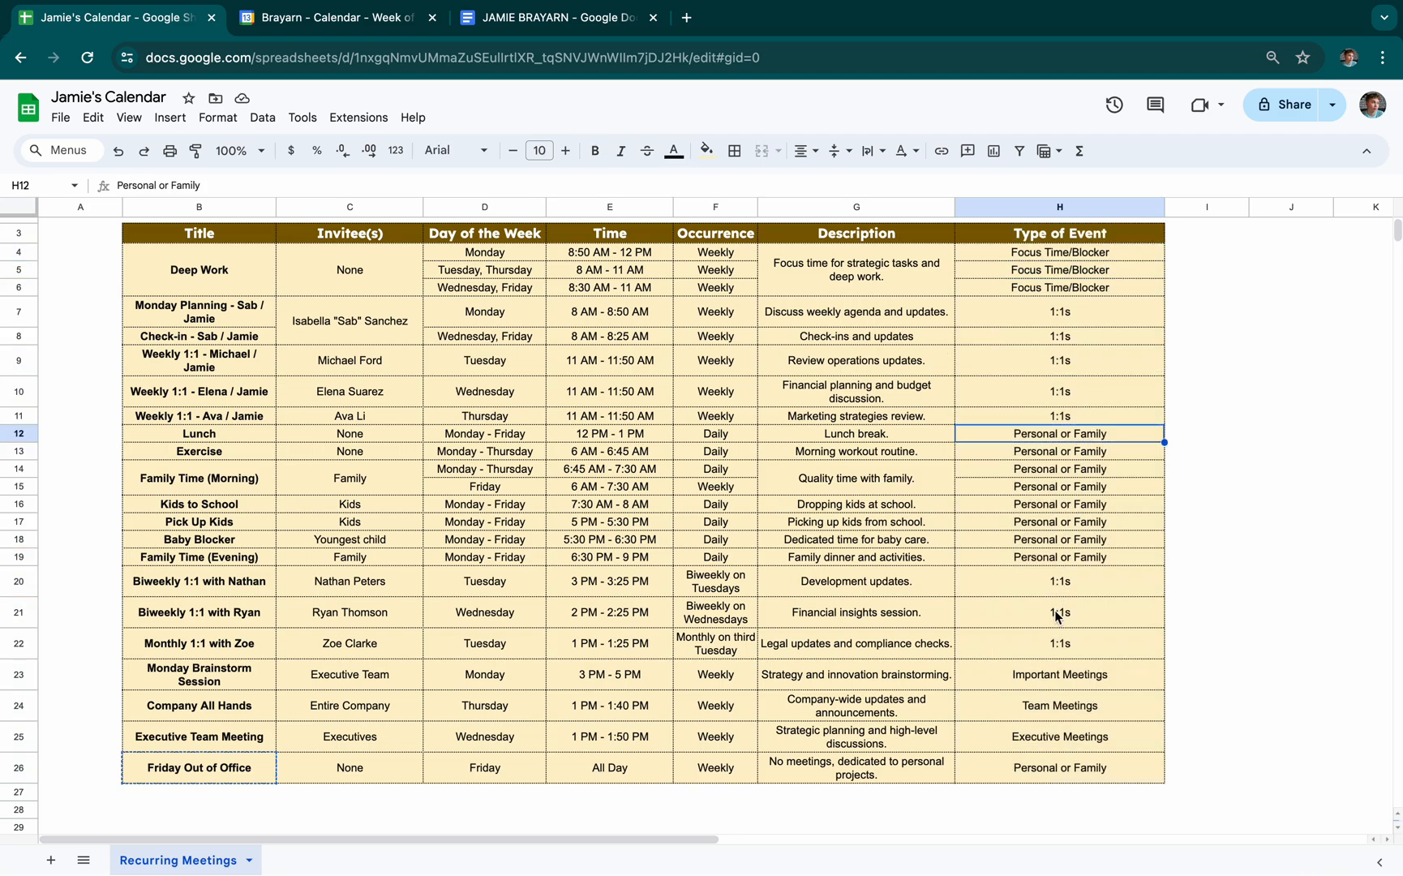
left_click(1074, 590)
left_click(1059, 674)
left_click(1047, 714)
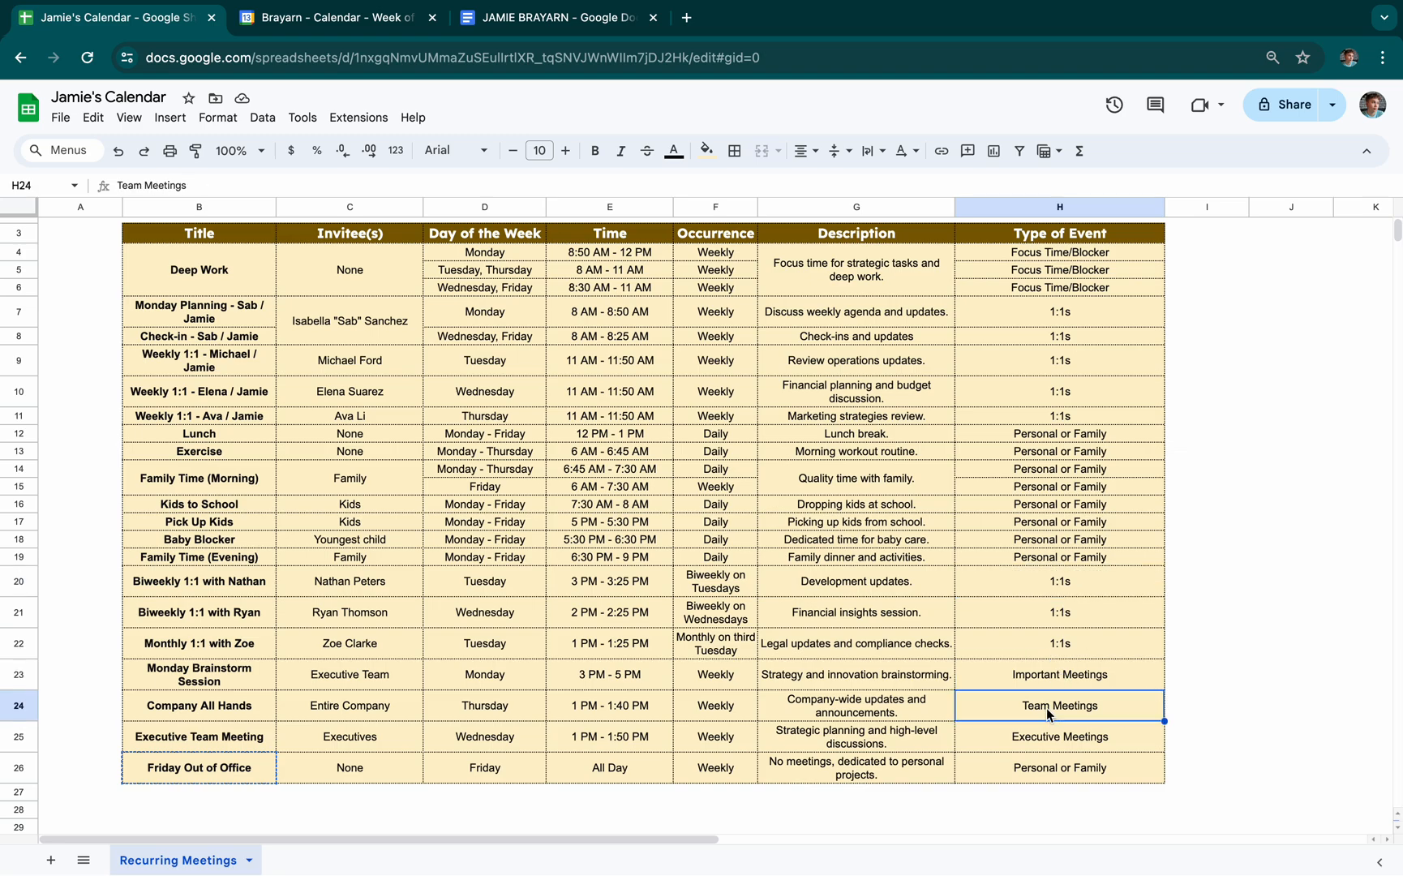
left_click(1046, 744)
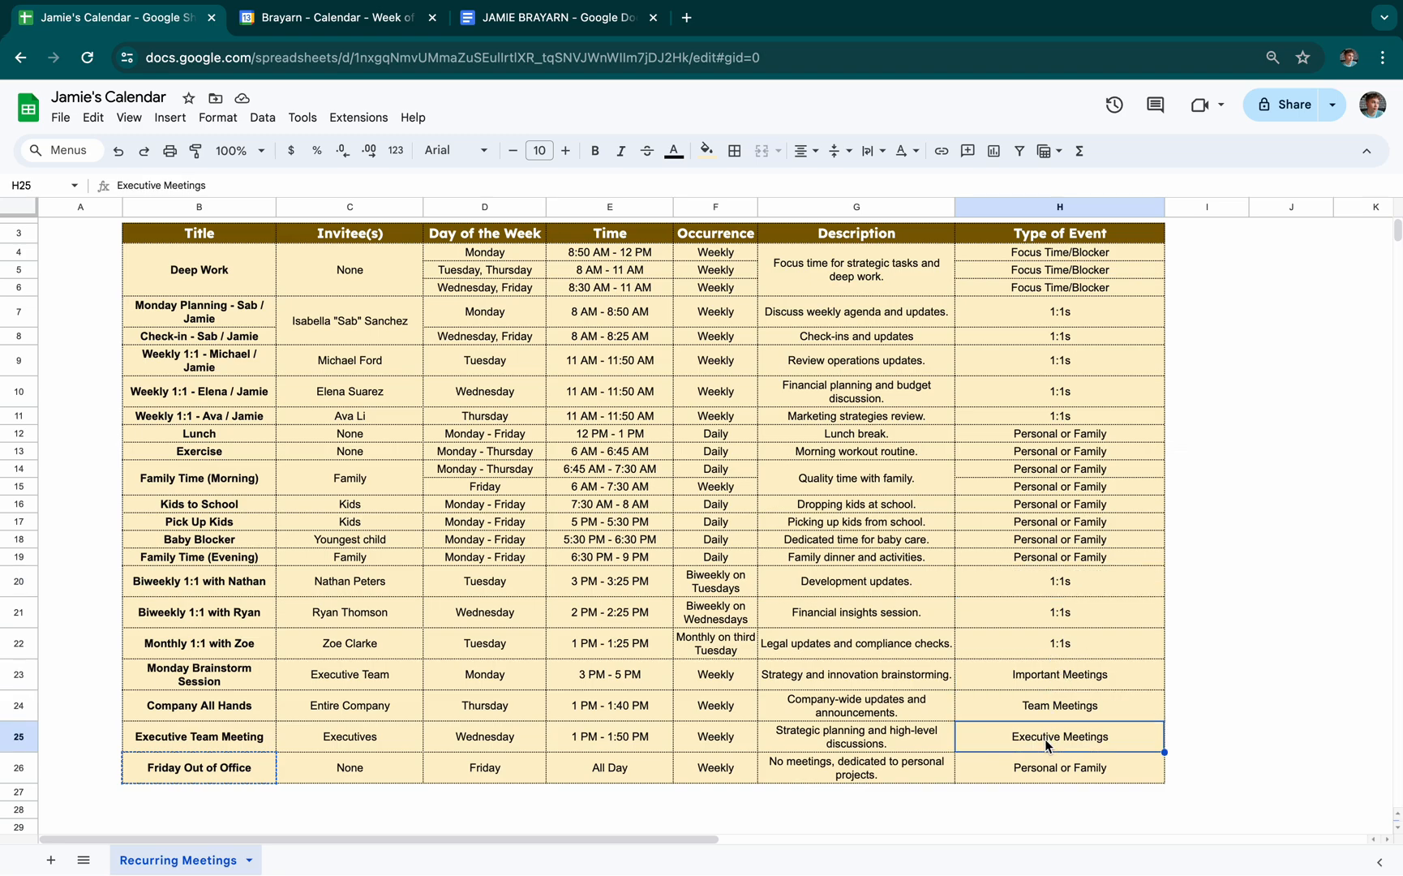
left_click(1093, 780)
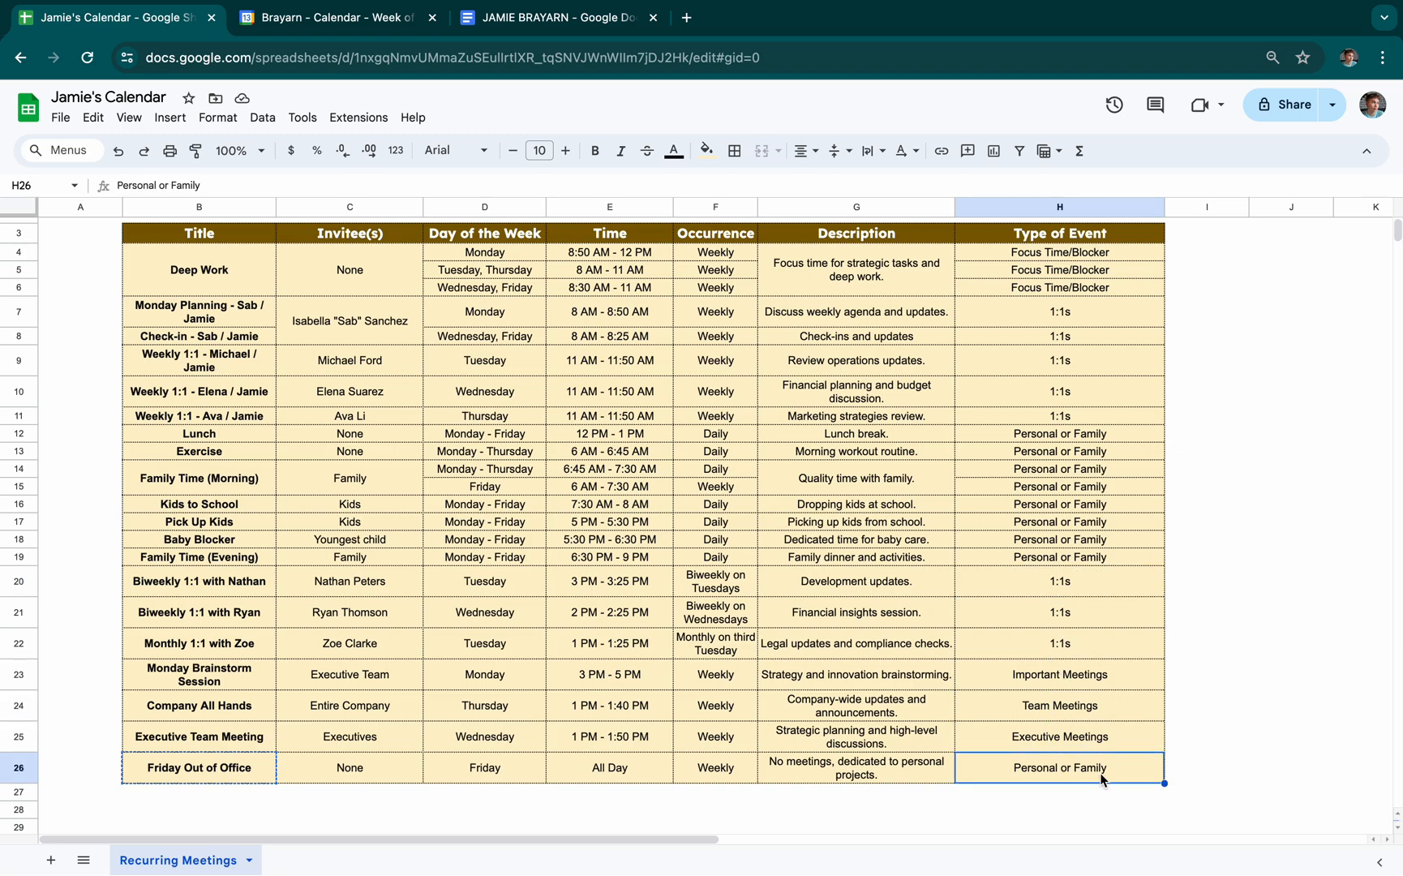
Switch to the client profile in Google Docs and examine the Color Coding table under the Calendar preferences
left_click(384, 24)
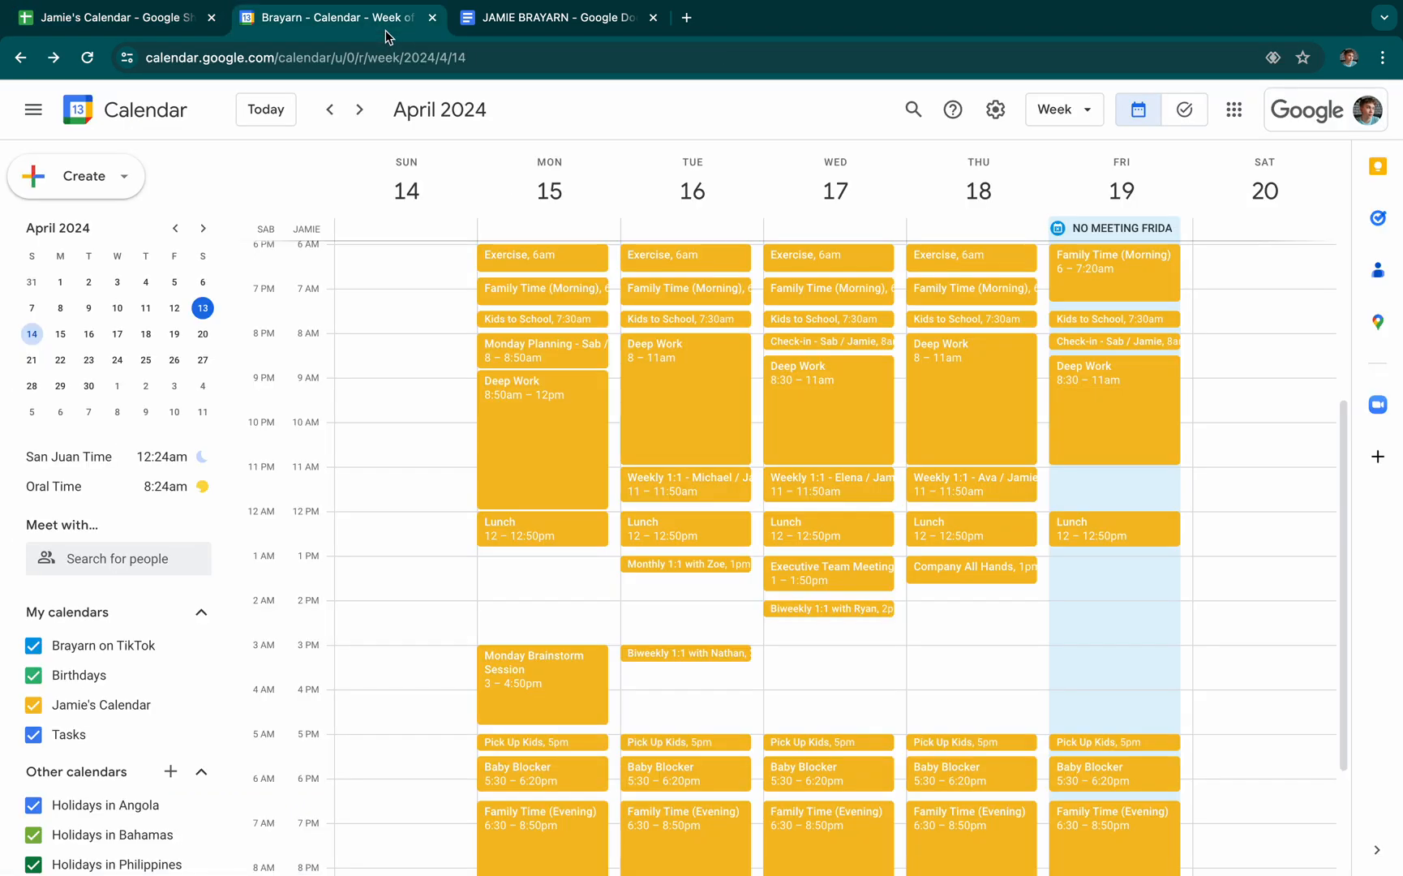
left_click(177, 30)
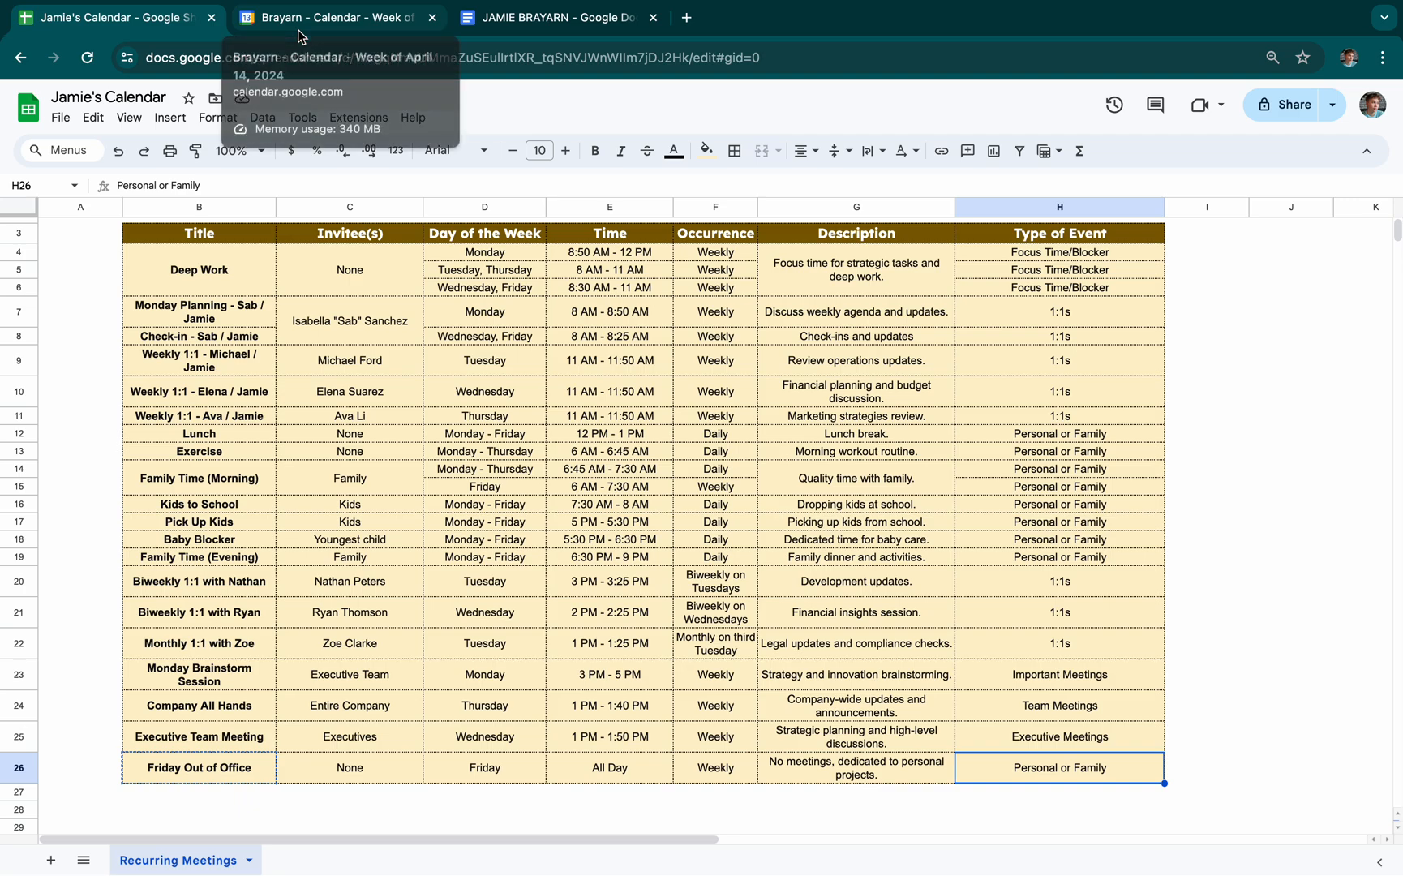
left_click(535, 25)
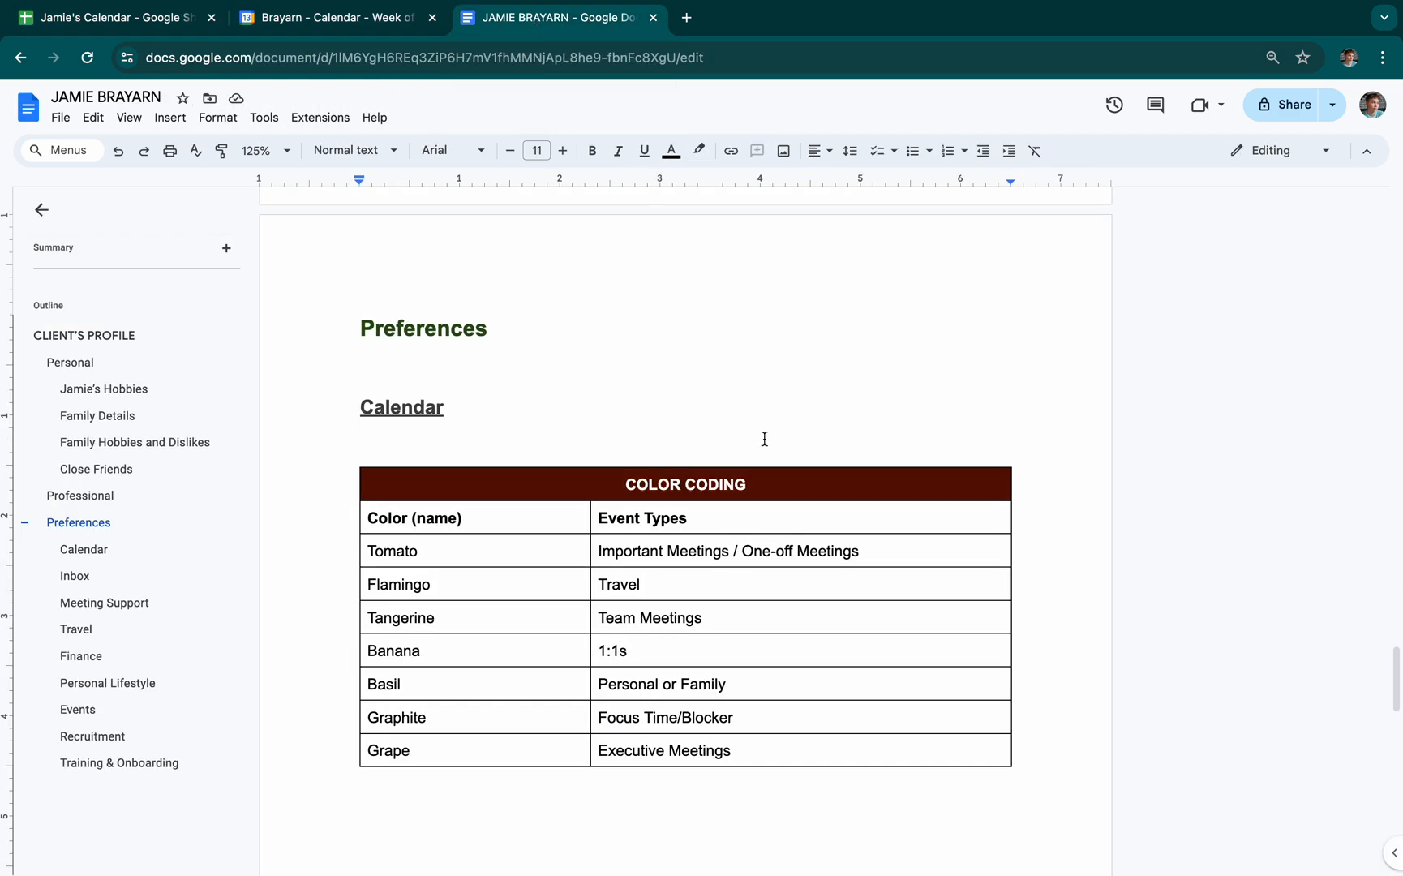
left_click(457, 475)
left_click(426, 385)
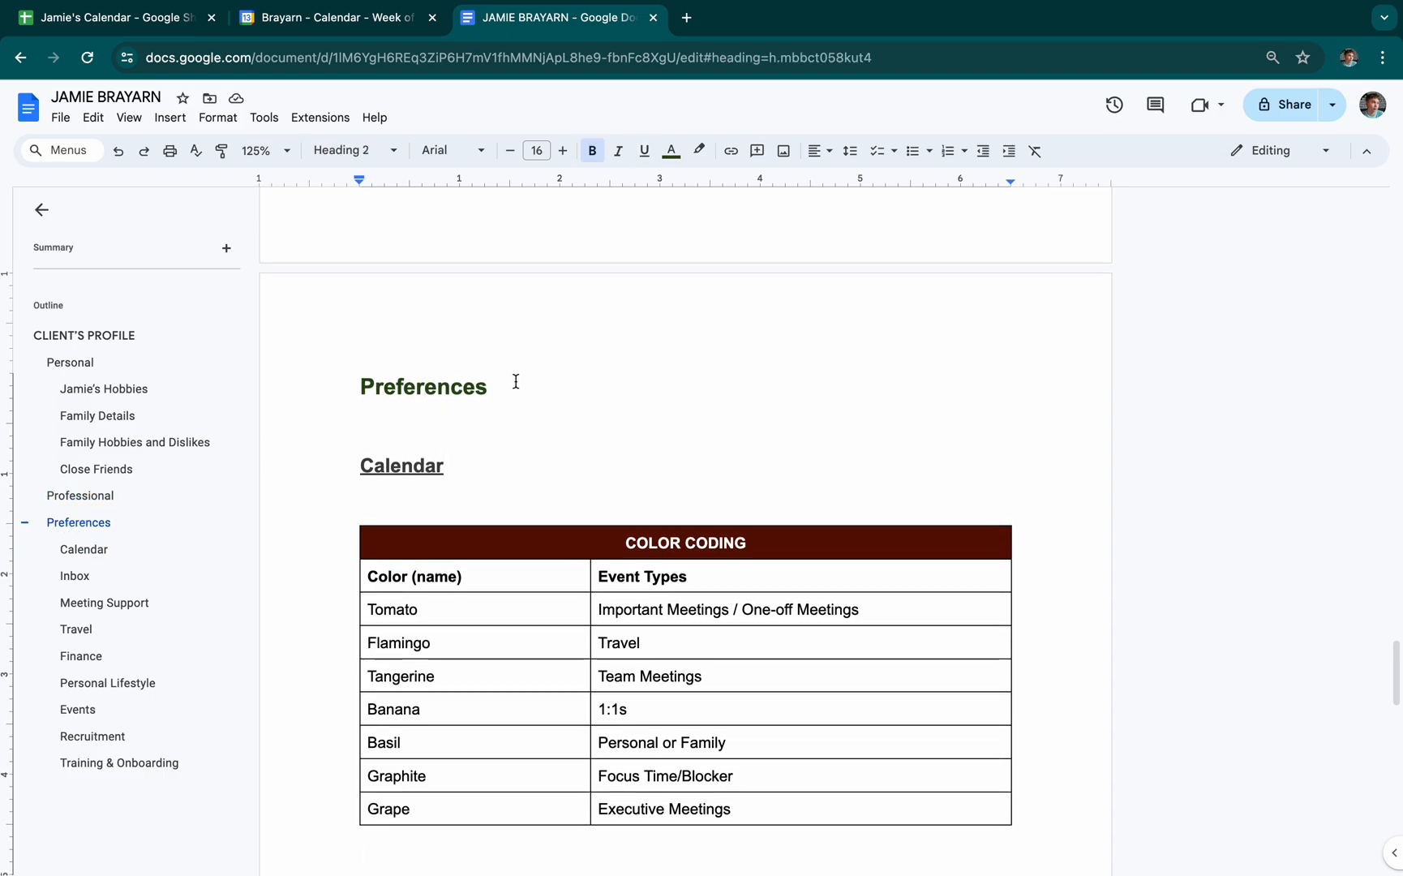
left_click(547, 561)
left_click_drag(548, 561, 880, 743)
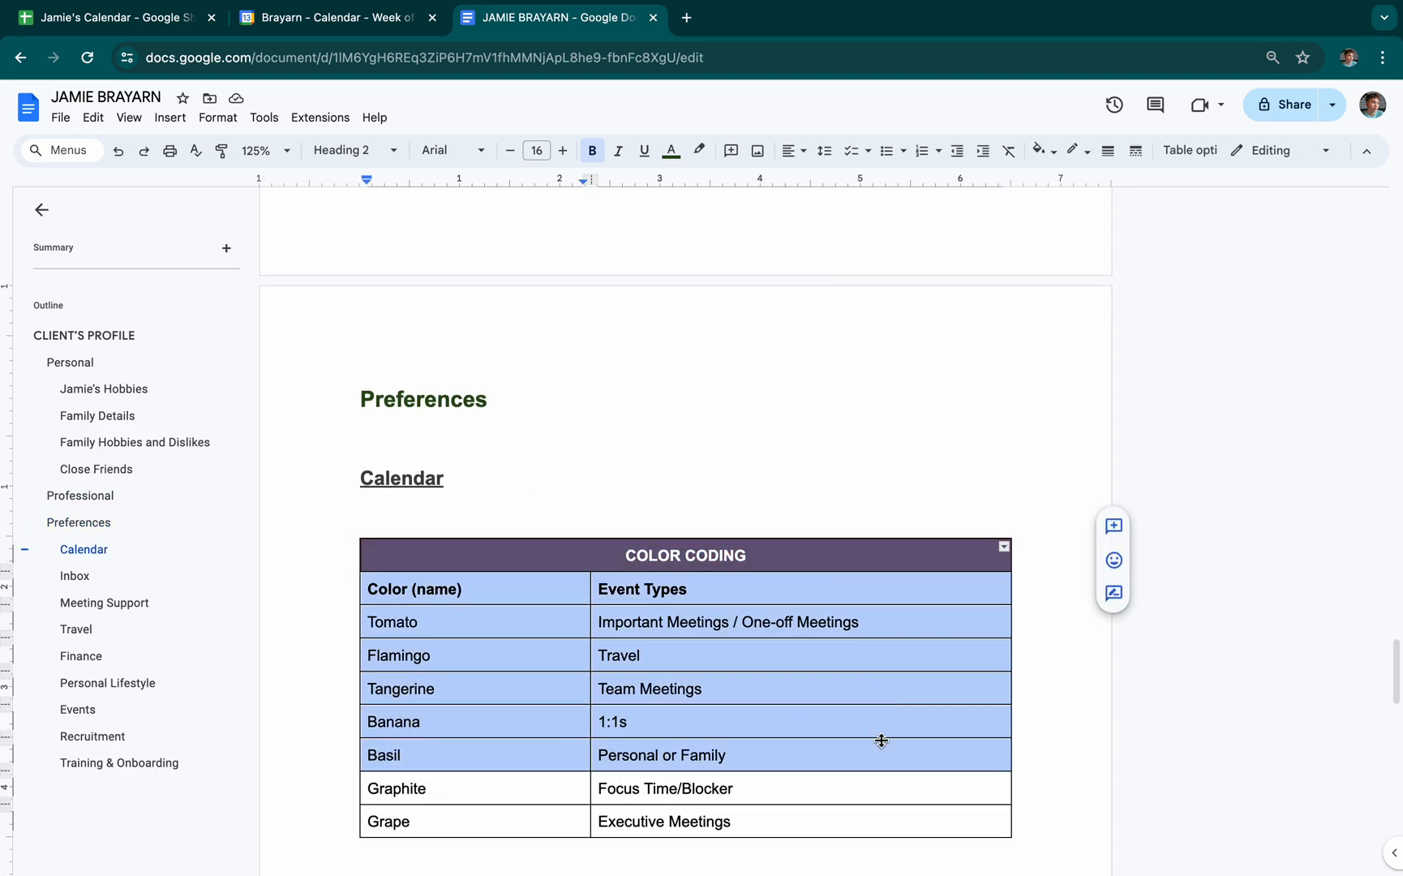
left_click(765, 556)
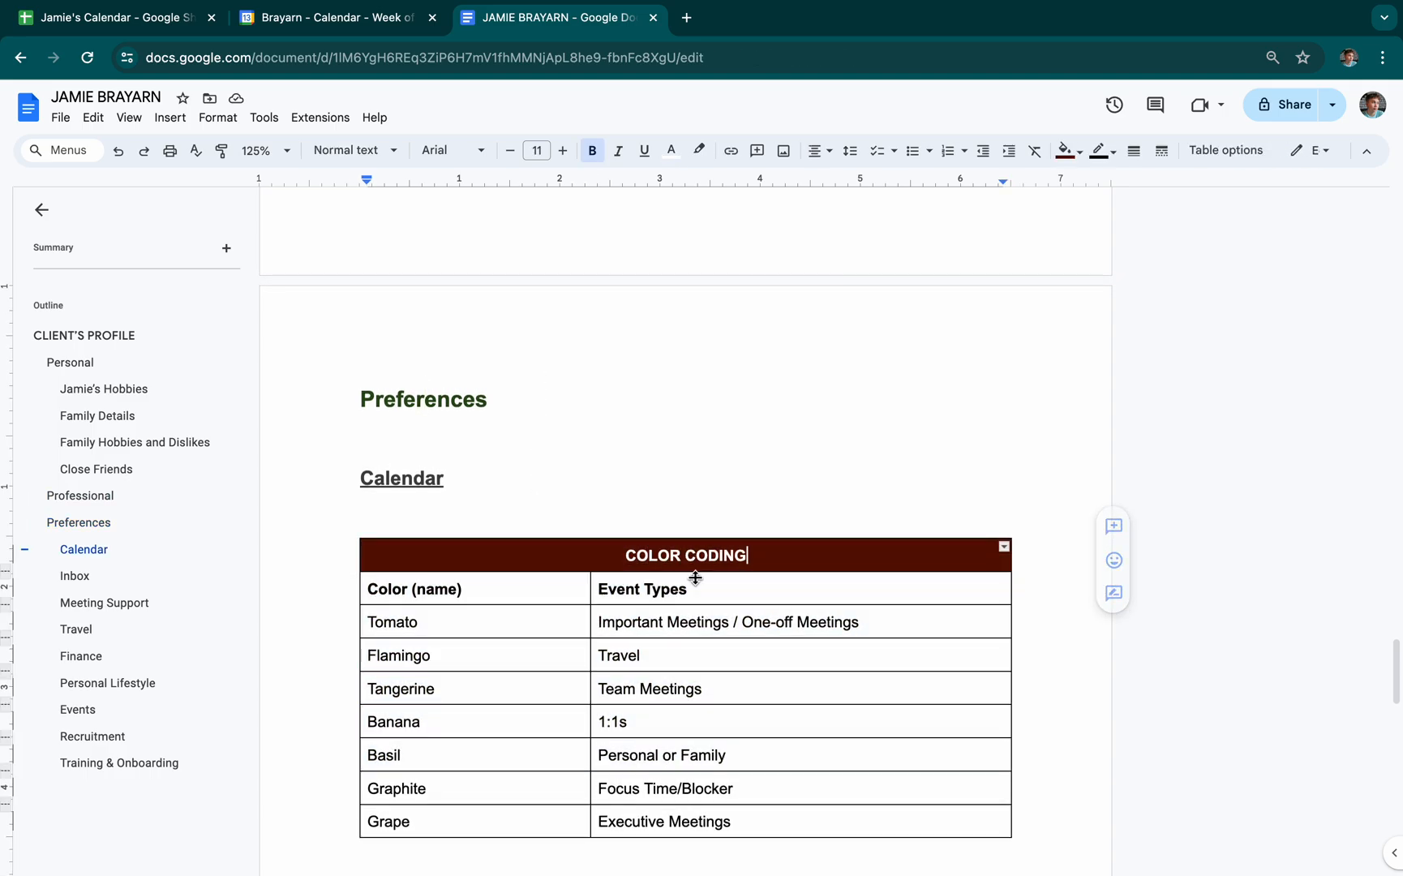
left_click(432, 626)
left_click(430, 655)
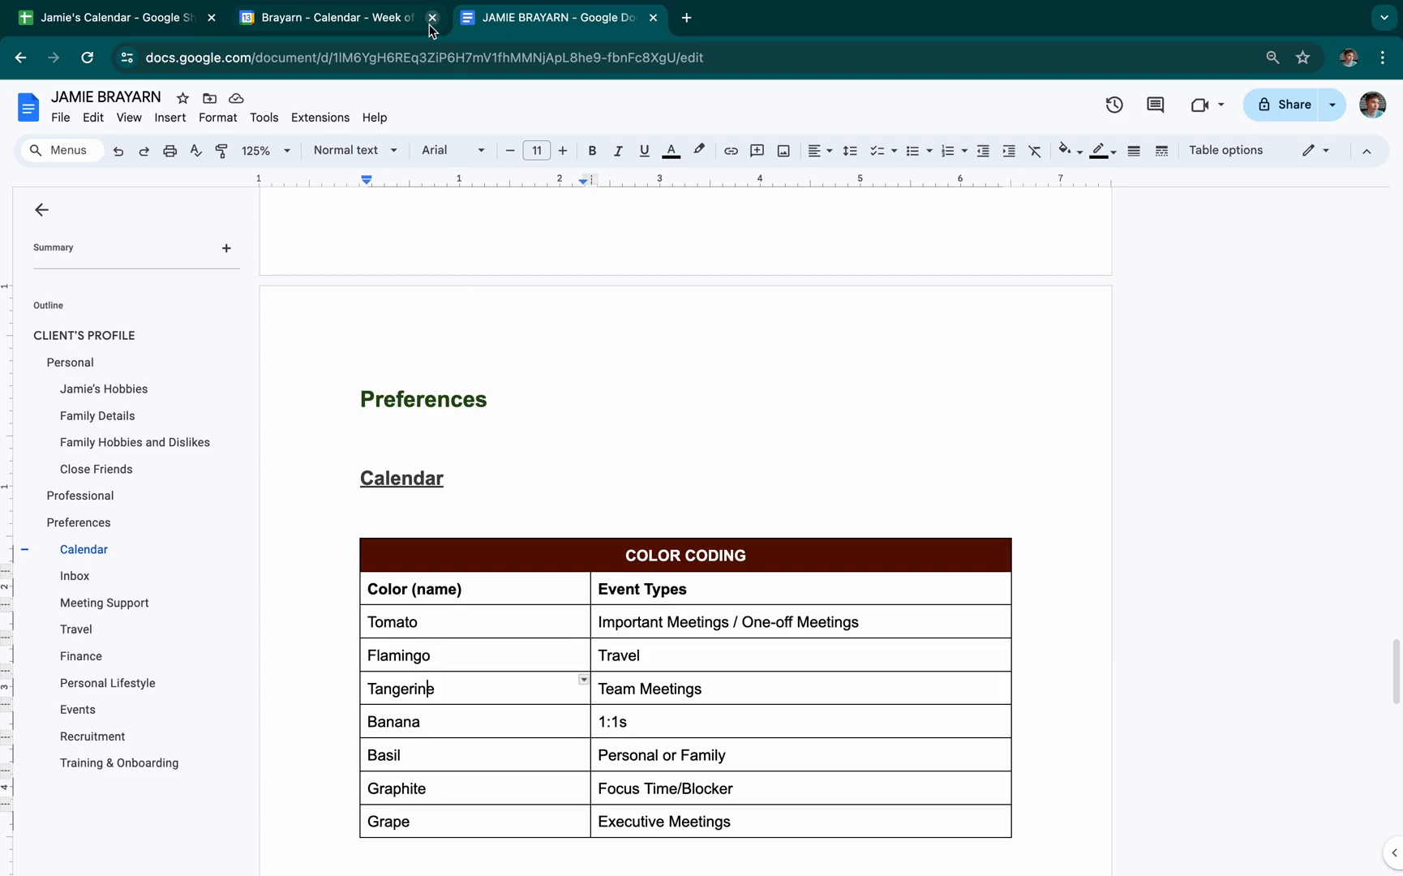
Compare the color palette of Tuesday's Deep Work event in Google Calendar with the Important Meetings / One-off Meetings entry in the document
left_click(396, 20)
right_click(638, 382)
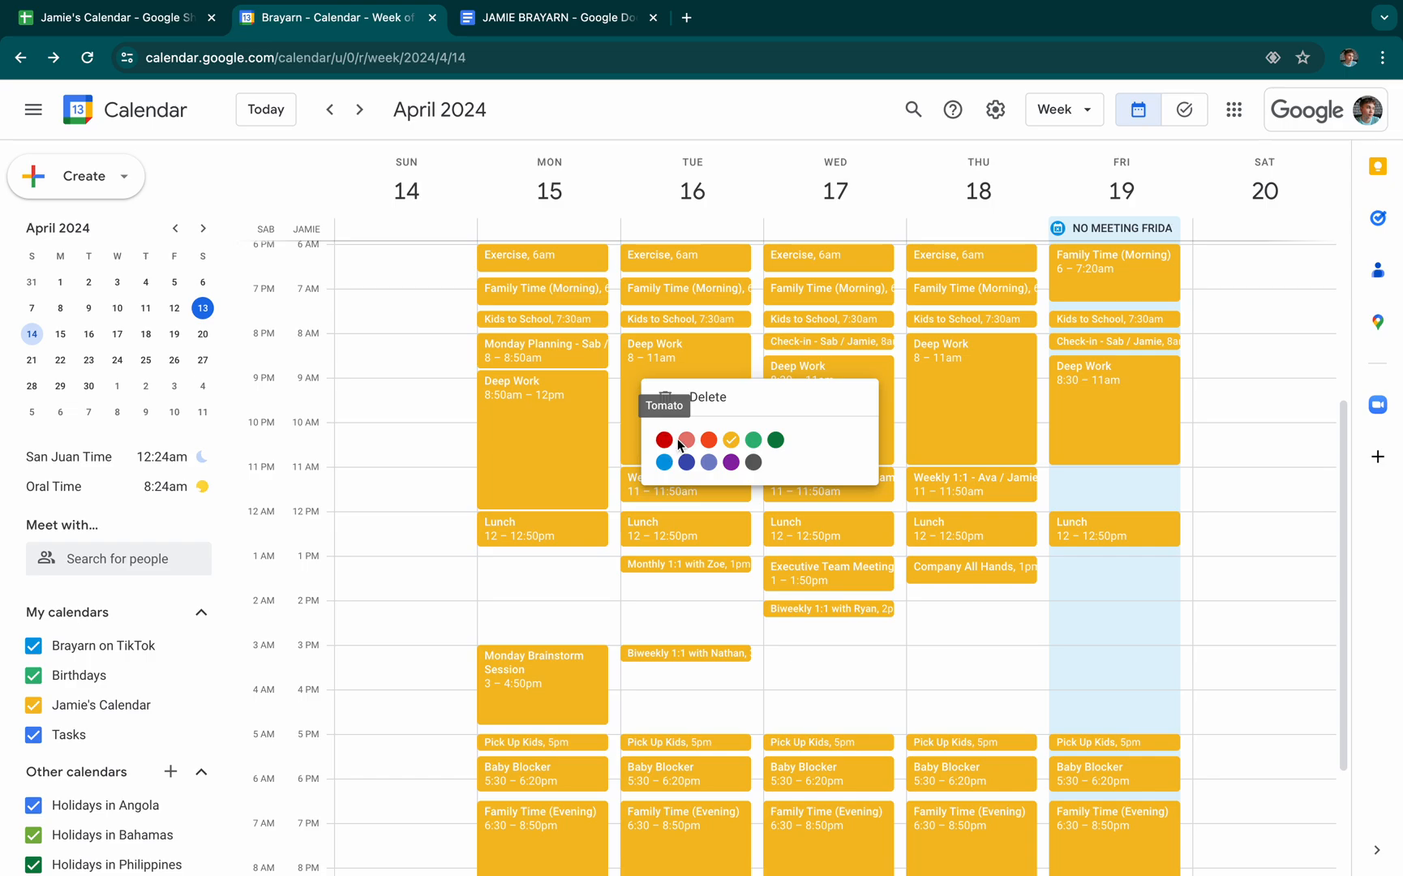
left_click(596, 21)
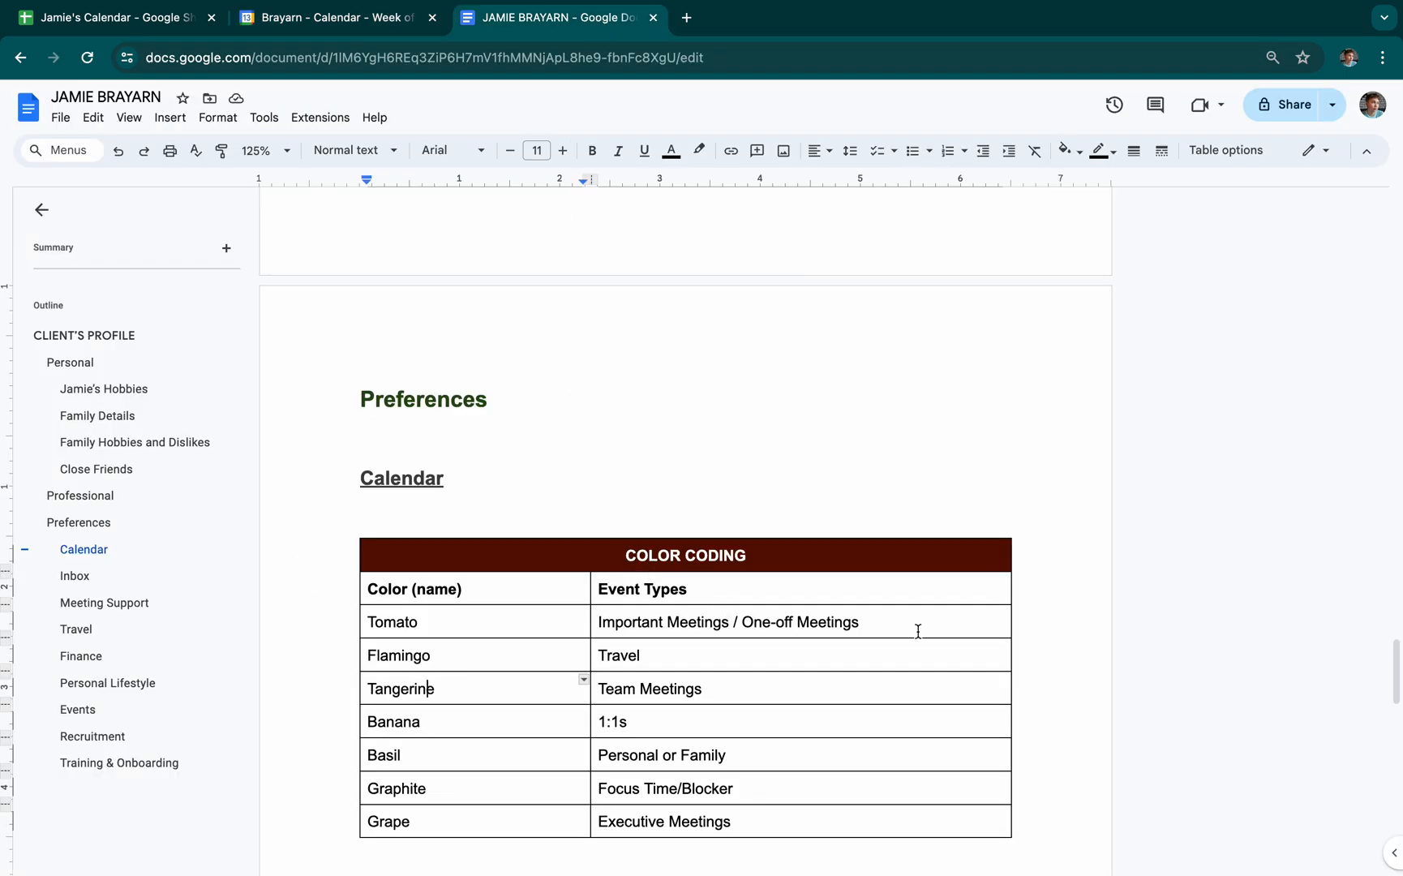
left_click_drag(914, 629, 614, 626)
left_click(395, 23)
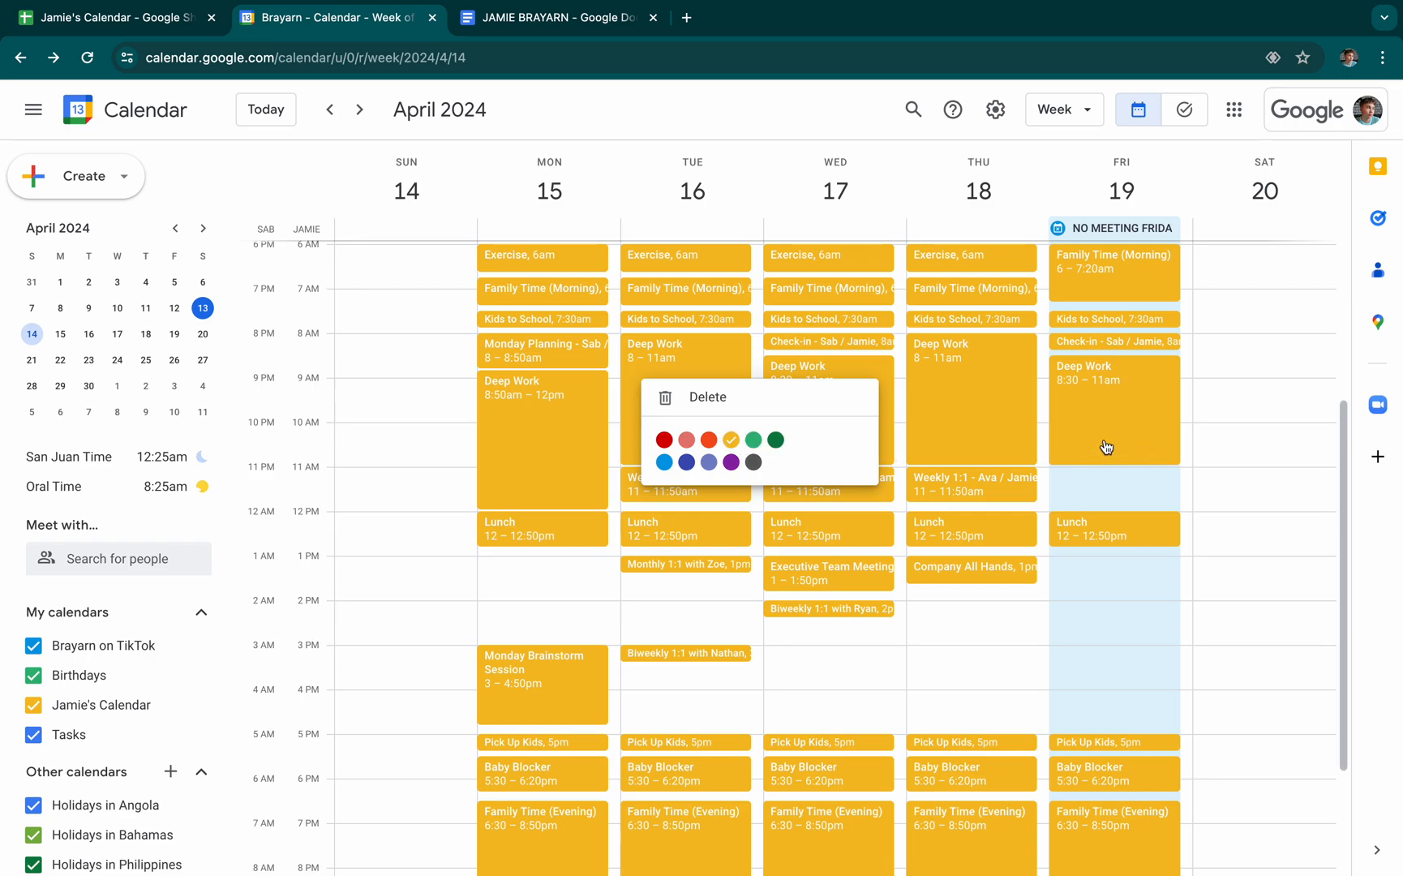
Return to the Google Docs client profile and review each color name and its event type, row by row from Tomato to Grape
left_click(525, 23)
scroll(454, 598, "down", 1)
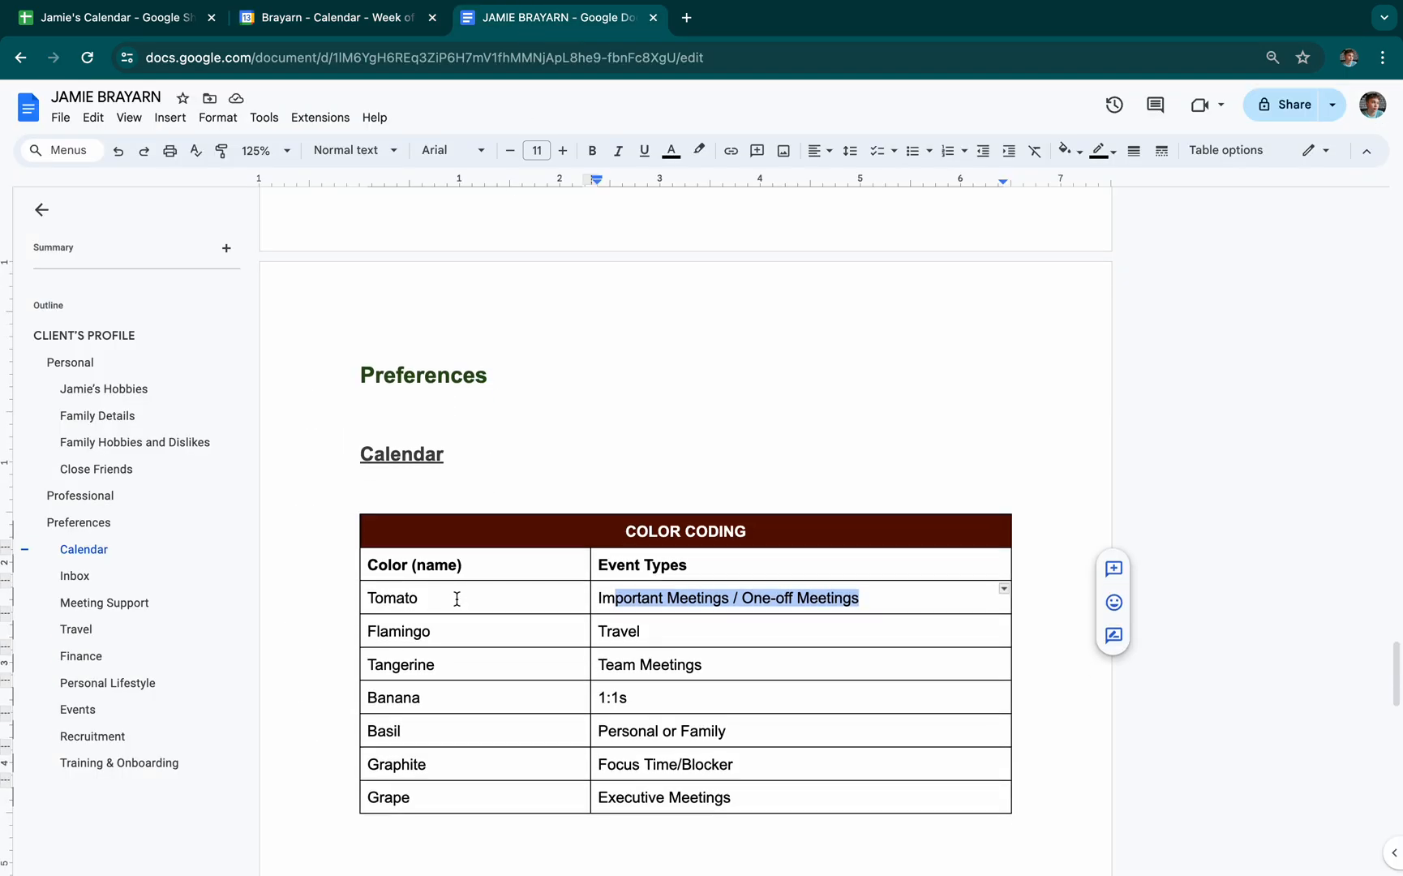
left_click(452, 599)
left_click(666, 602)
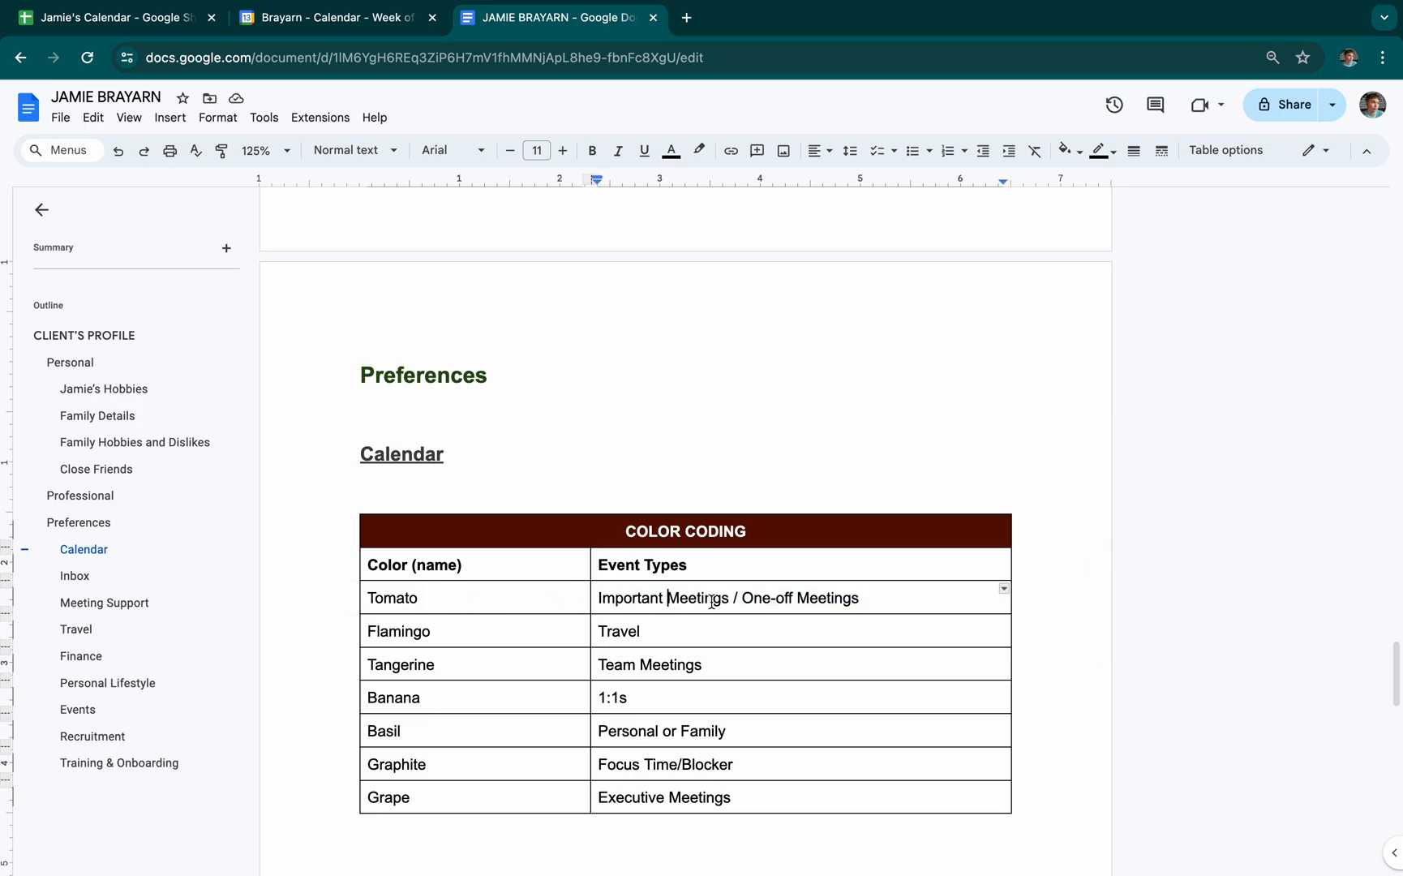
left_click(612, 632)
left_click(523, 667)
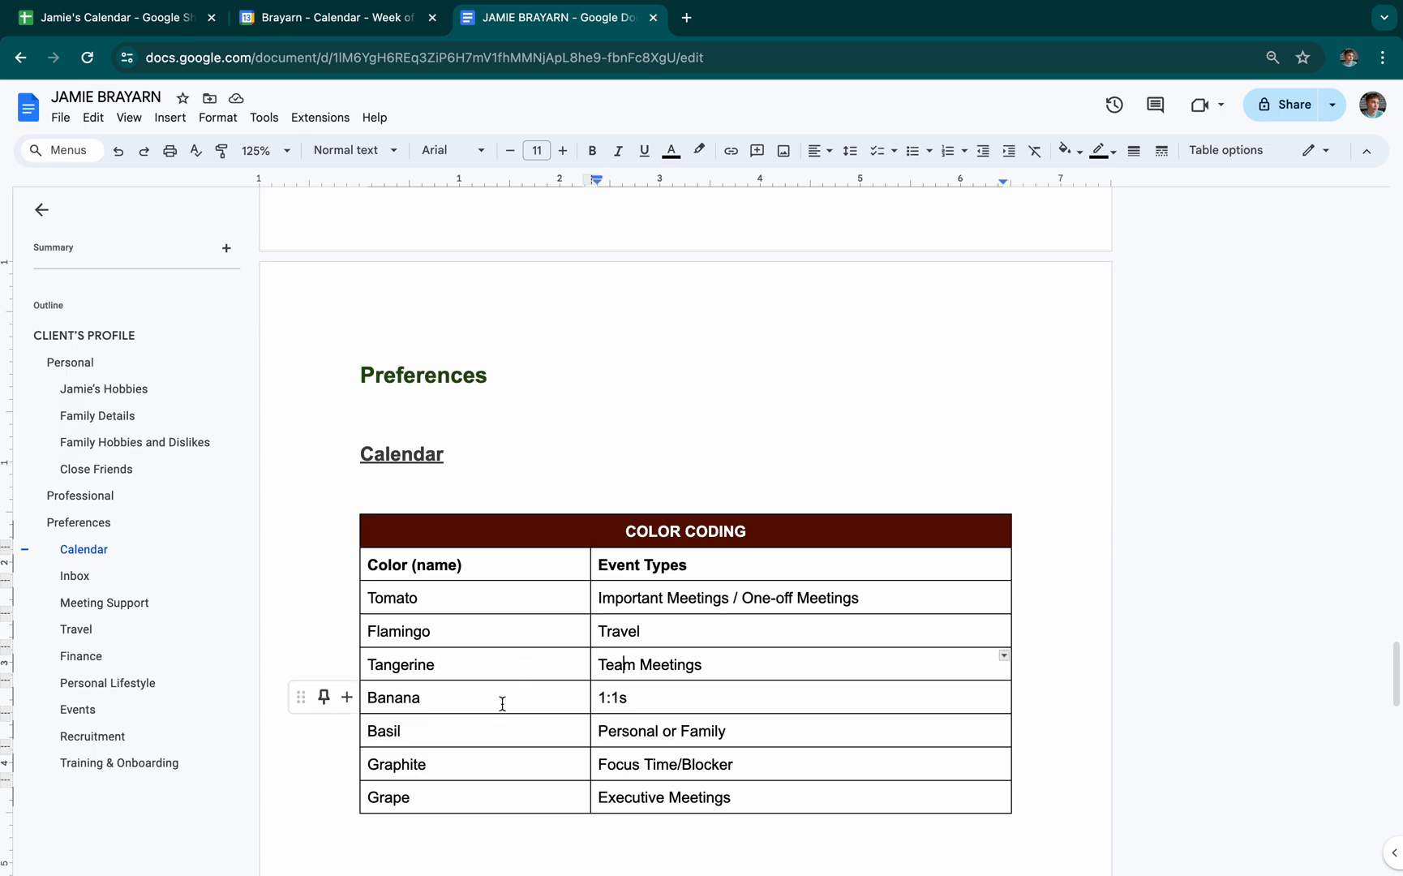
left_click(511, 704)
left_click(600, 695)
left_click(438, 730)
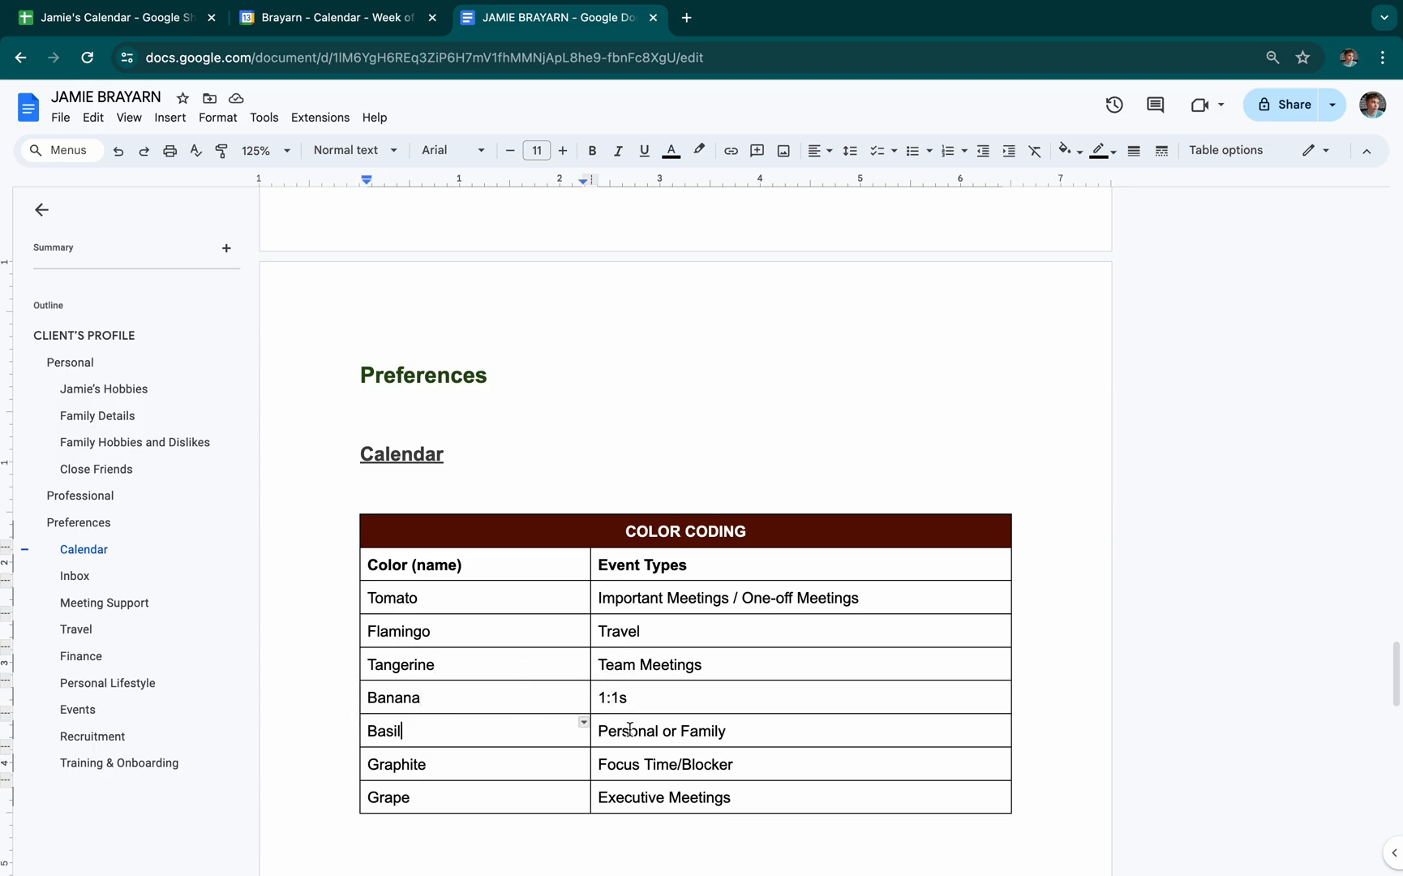
left_click(630, 732)
left_click(462, 767)
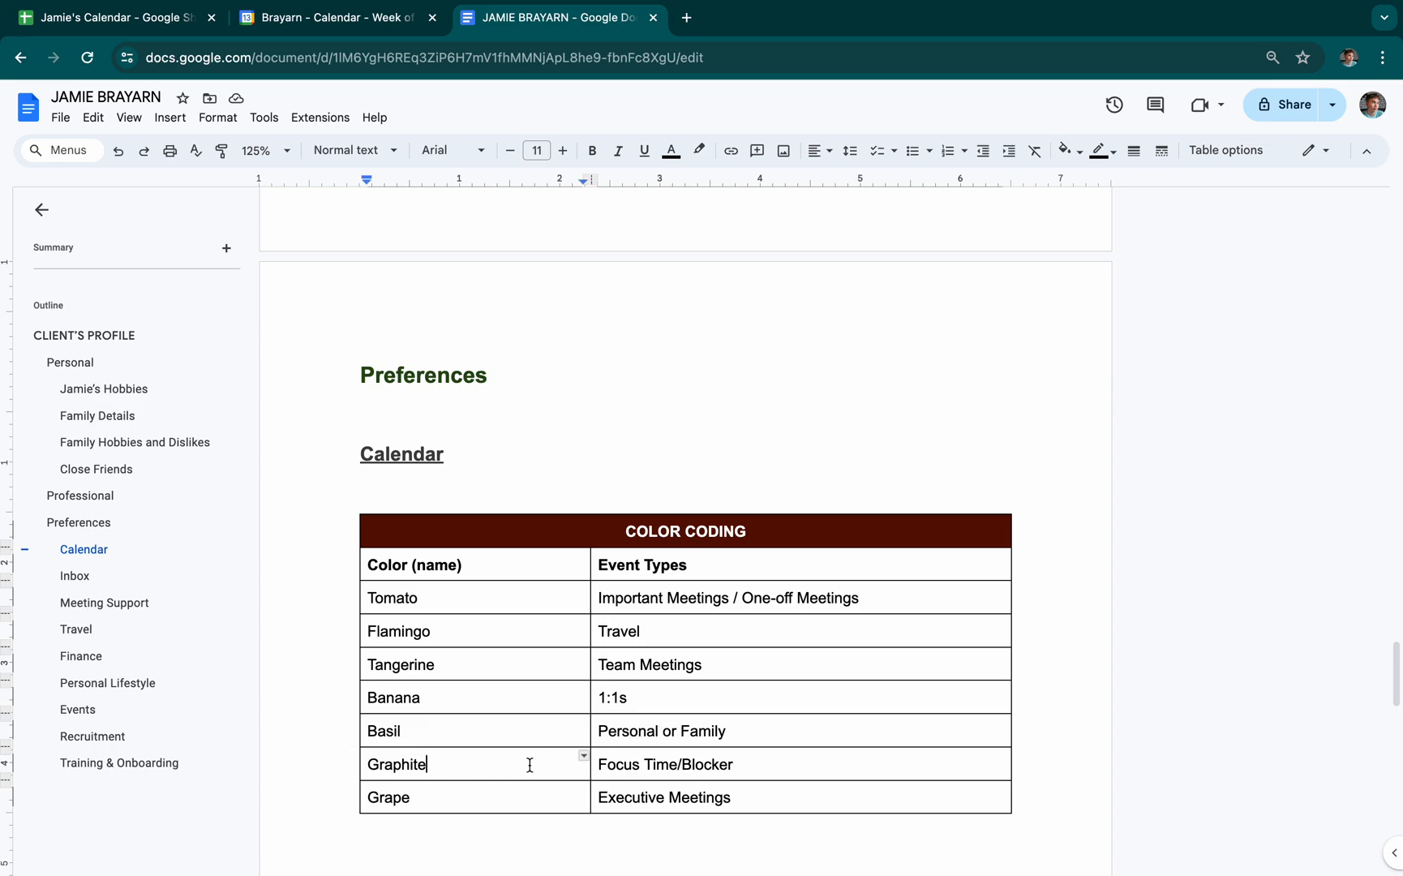
left_click(702, 767)
left_click(477, 799)
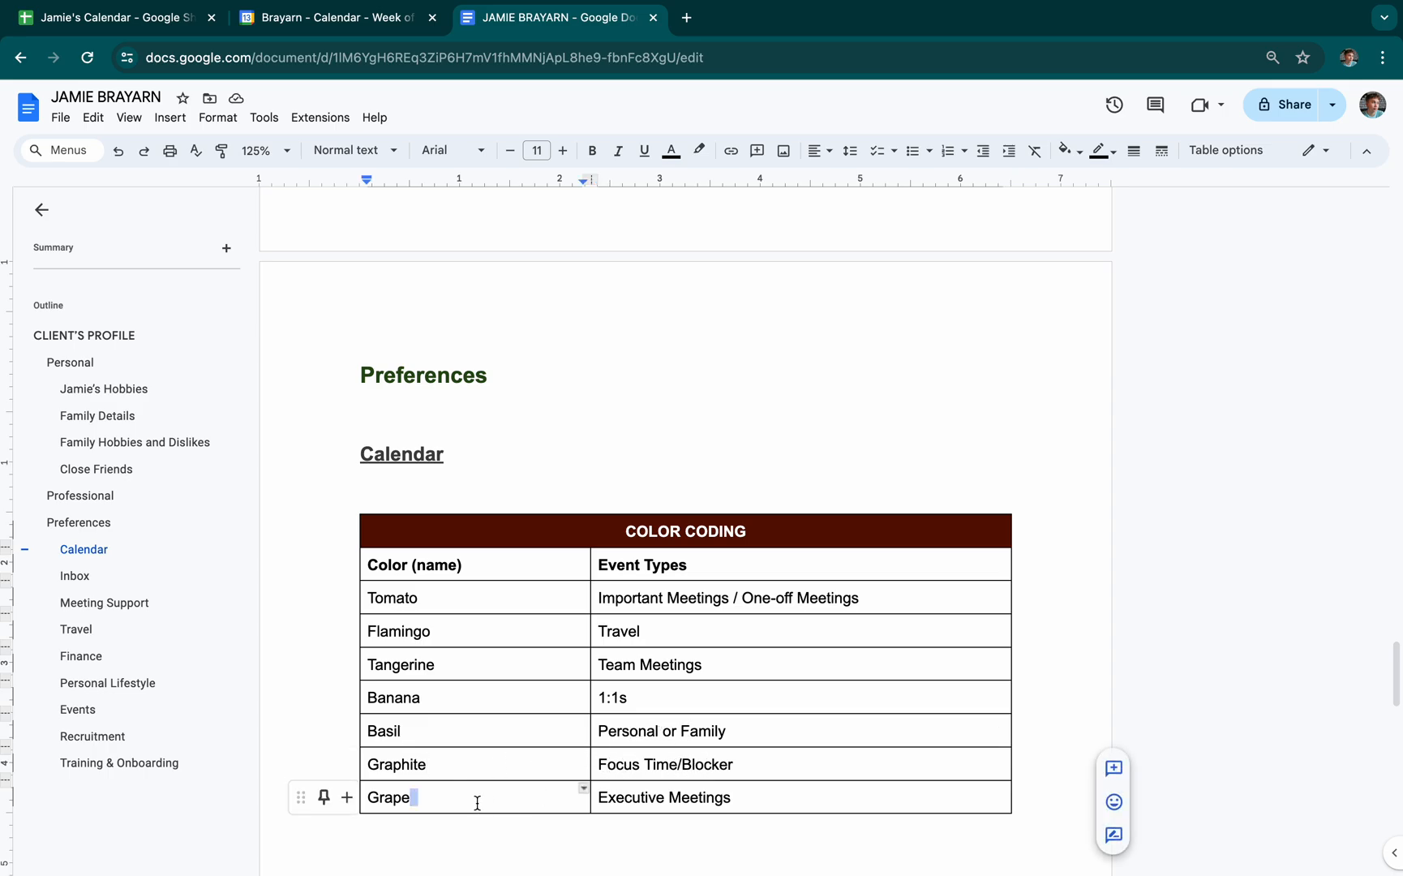
left_click(635, 794)
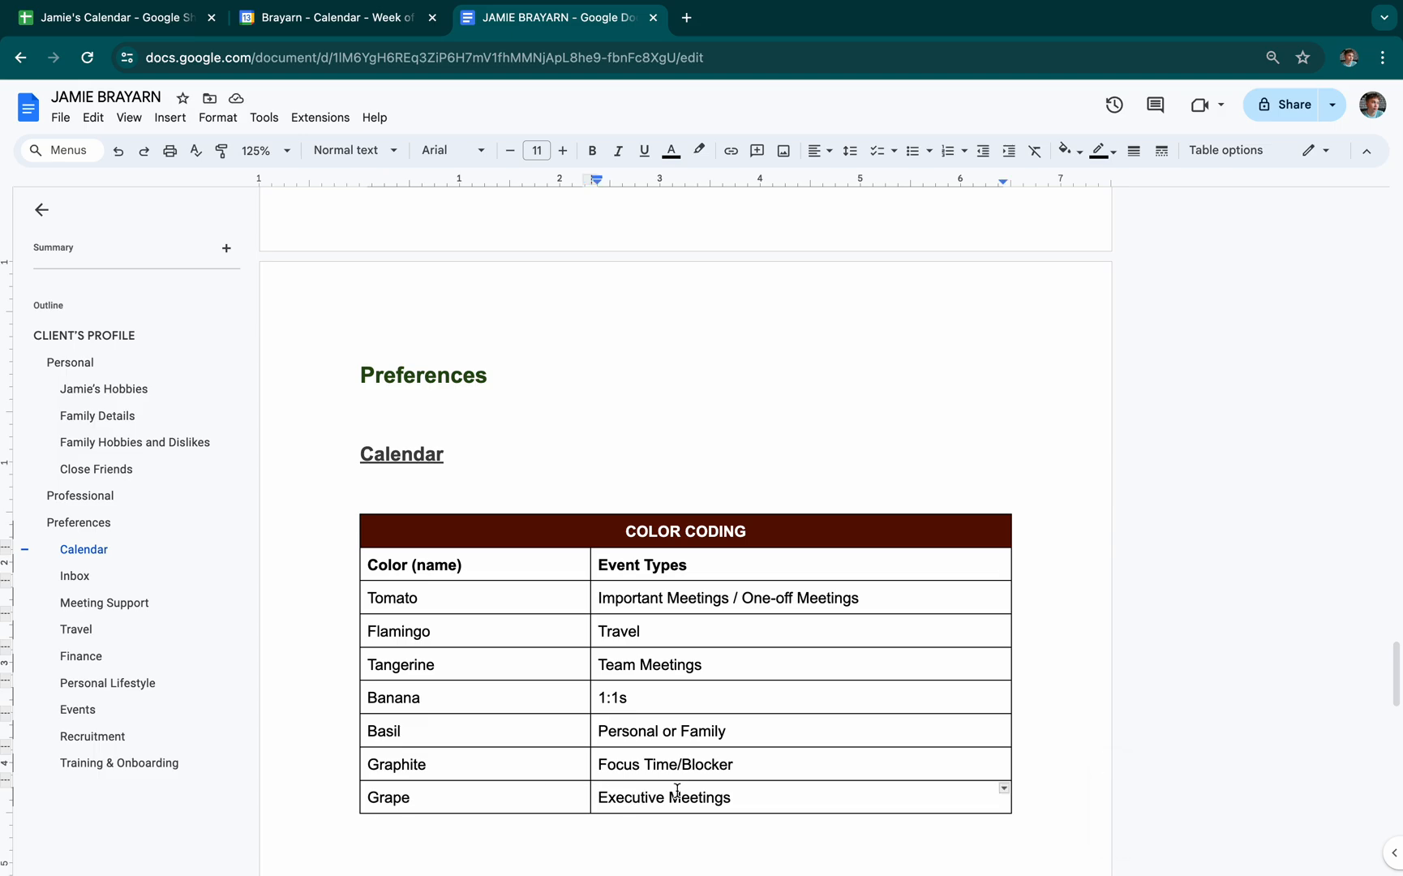
Switch back to Google Calendar and dismiss the color palette of Tuesday's Deep Work event
left_click(365, 20)
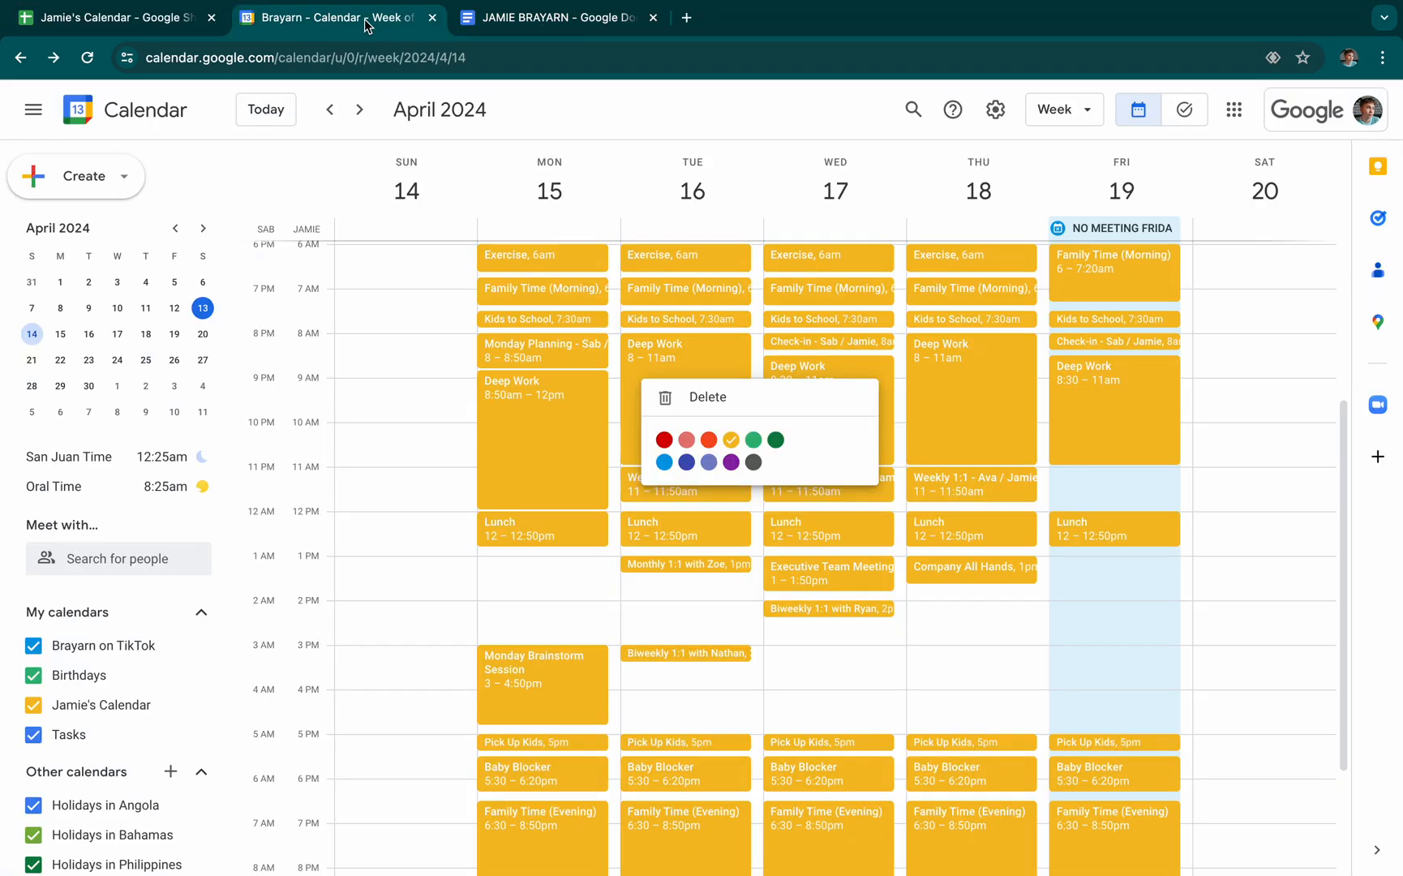
left_click(1220, 541)
left_click(1230, 496)
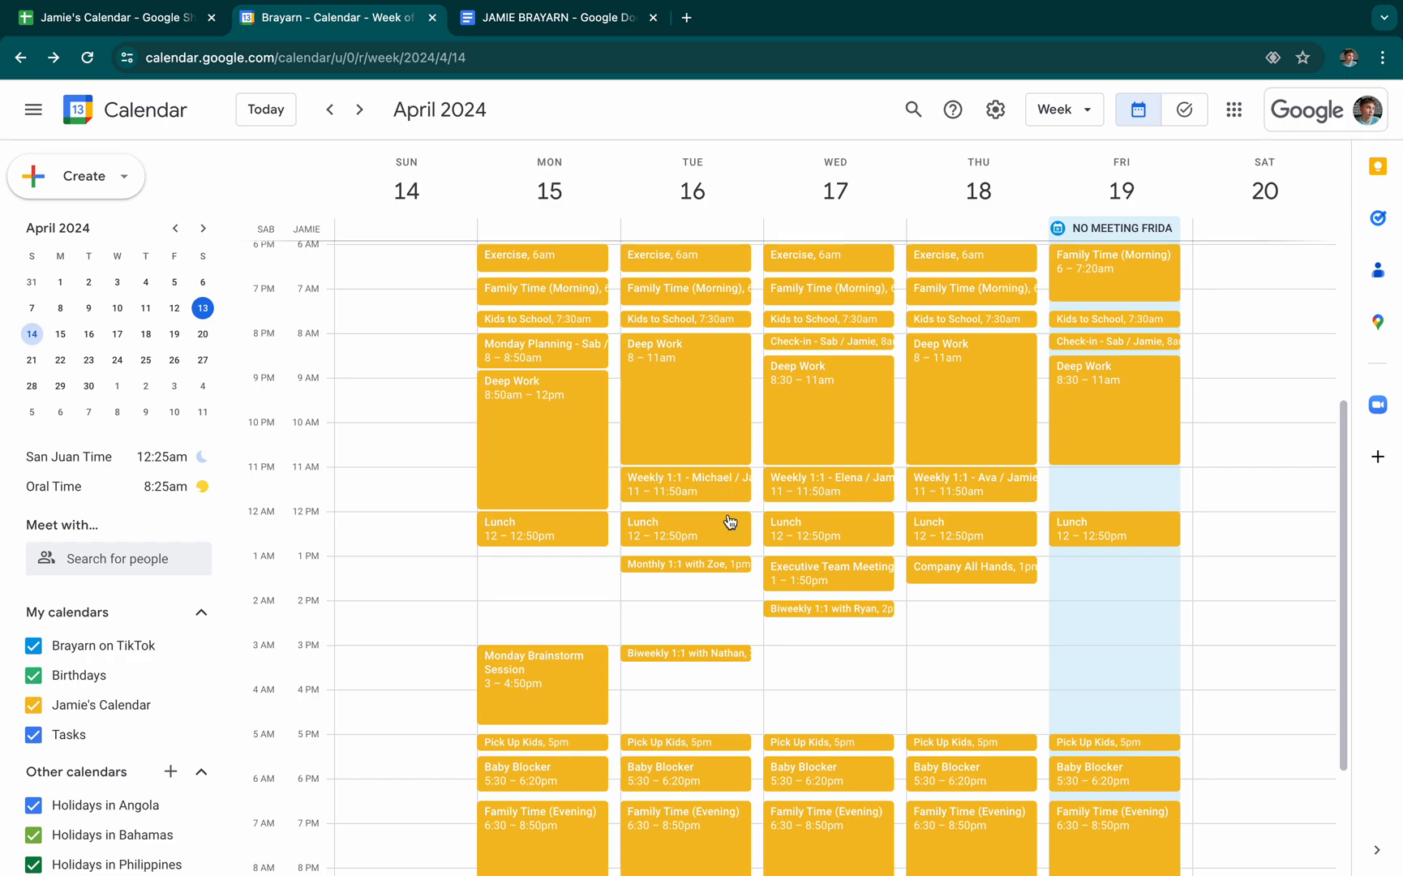
Review the Color Coding table in Google Docs and the Recurring Meetings sheet, and open Monday's 6am Exercise event in Google Calendar
left_click(585, 24)
scroll(479, 630, "down", 1)
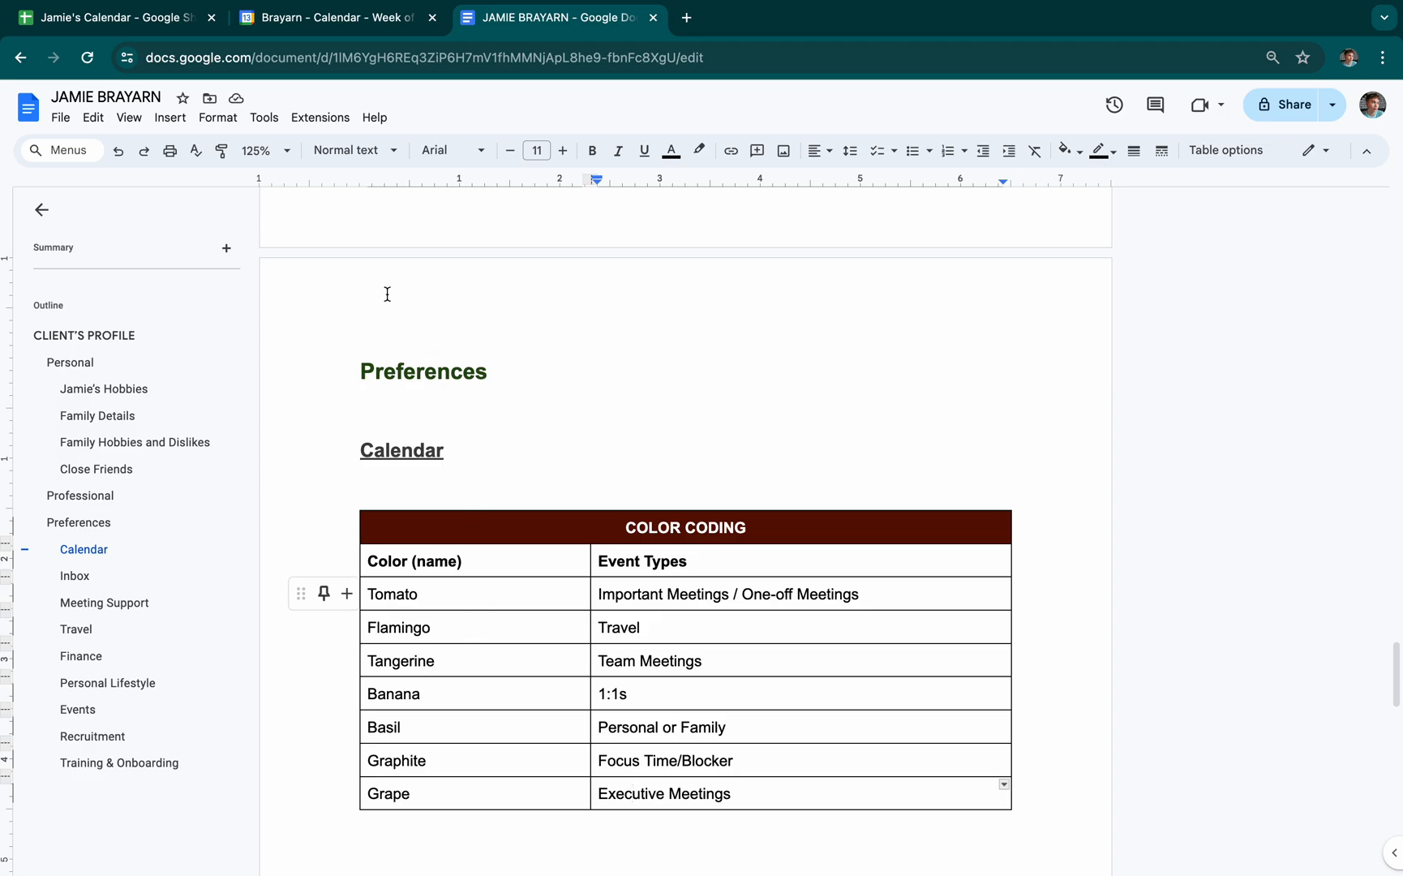
left_click(113, 18)
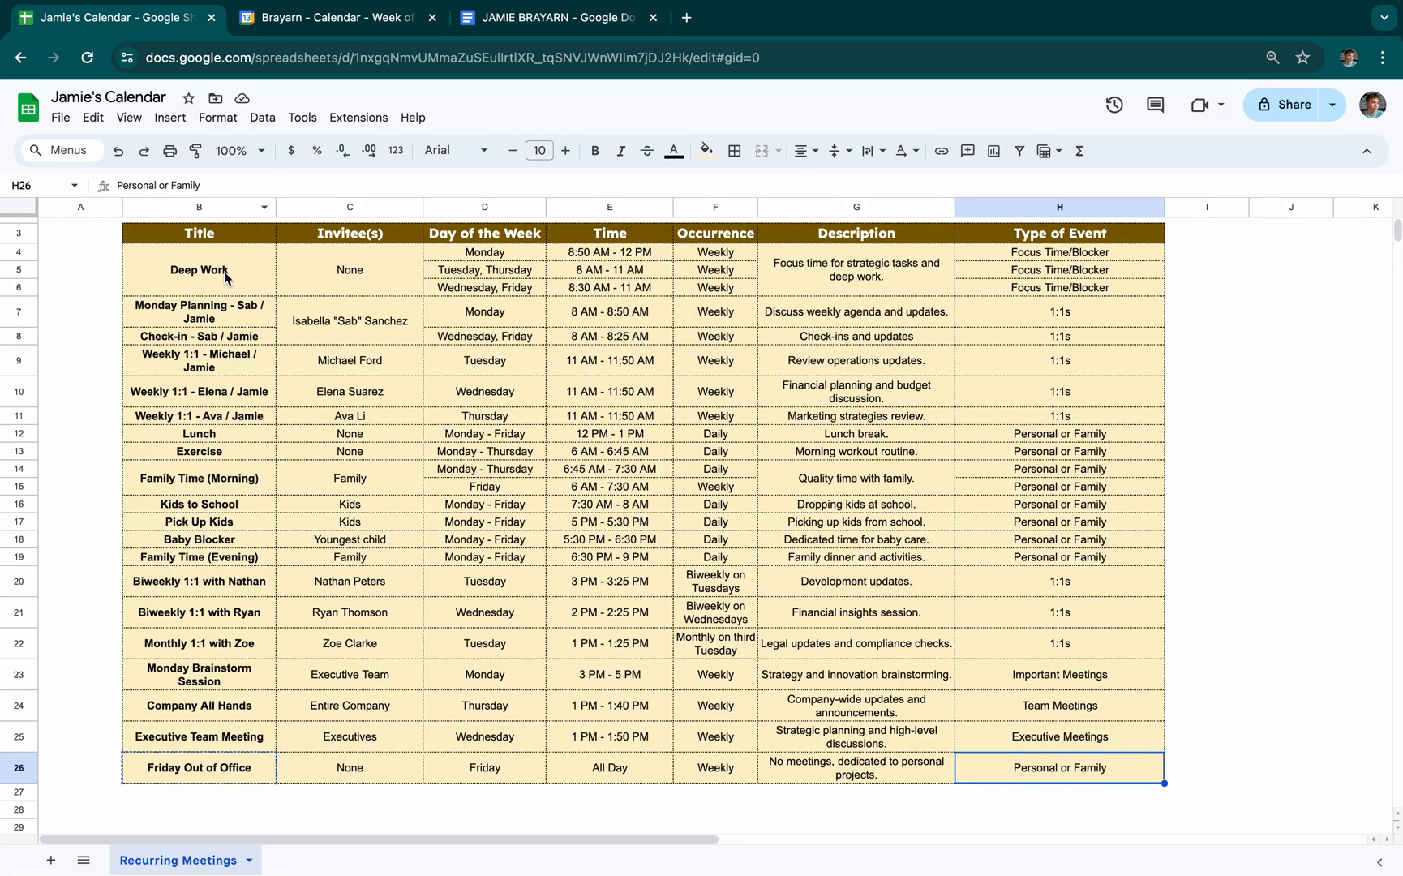
left_click(316, 18)
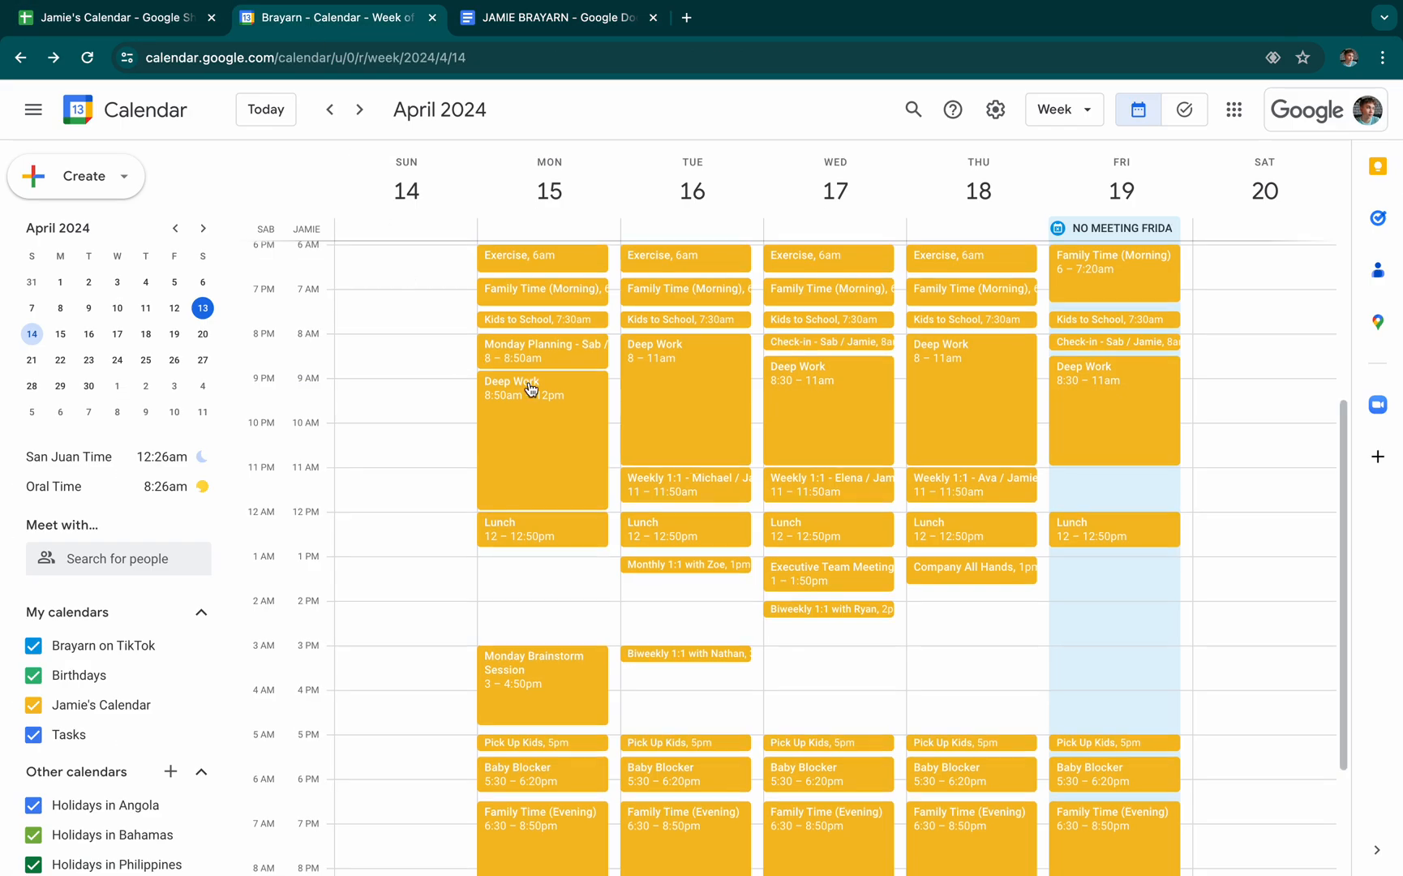
scroll(532, 391, "up", 2)
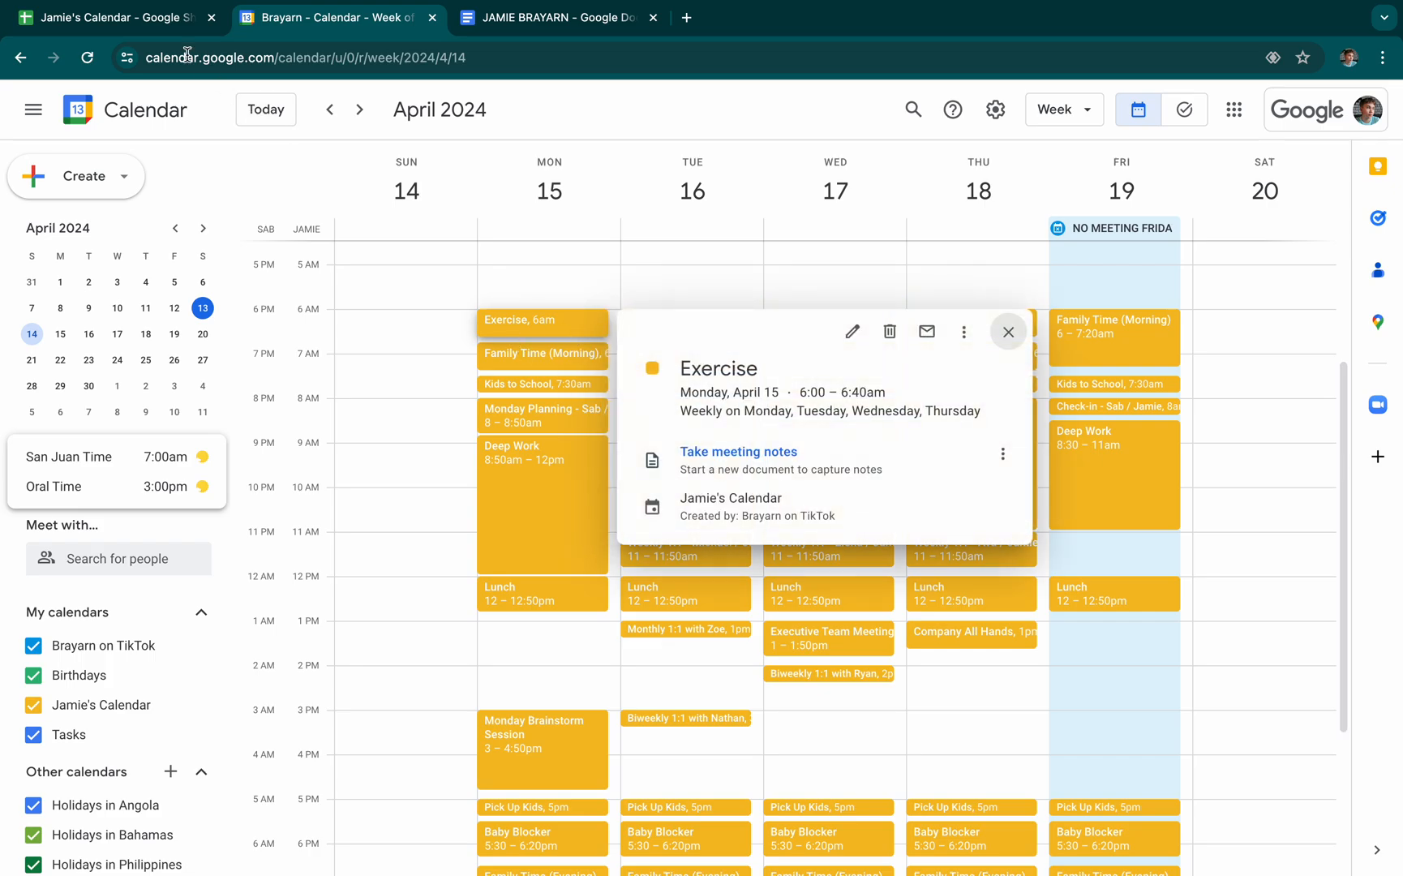
Look up the Exercise event's type in the Recurring Meetings sheet and its matching color in the Google Docs client profile
left_click(113, 18)
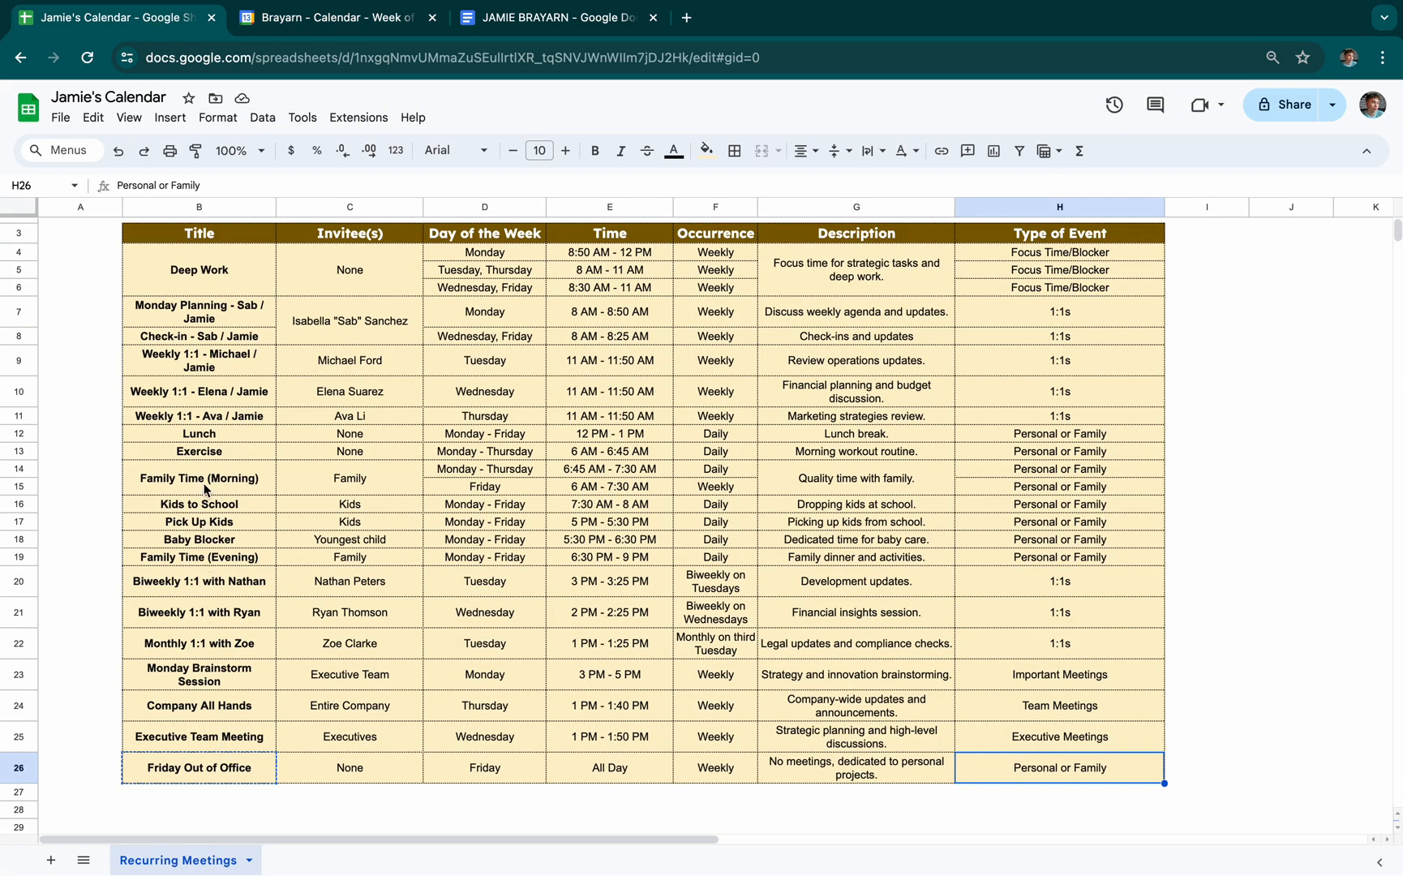
left_click_drag(241, 454, 1030, 458)
left_click(1030, 458)
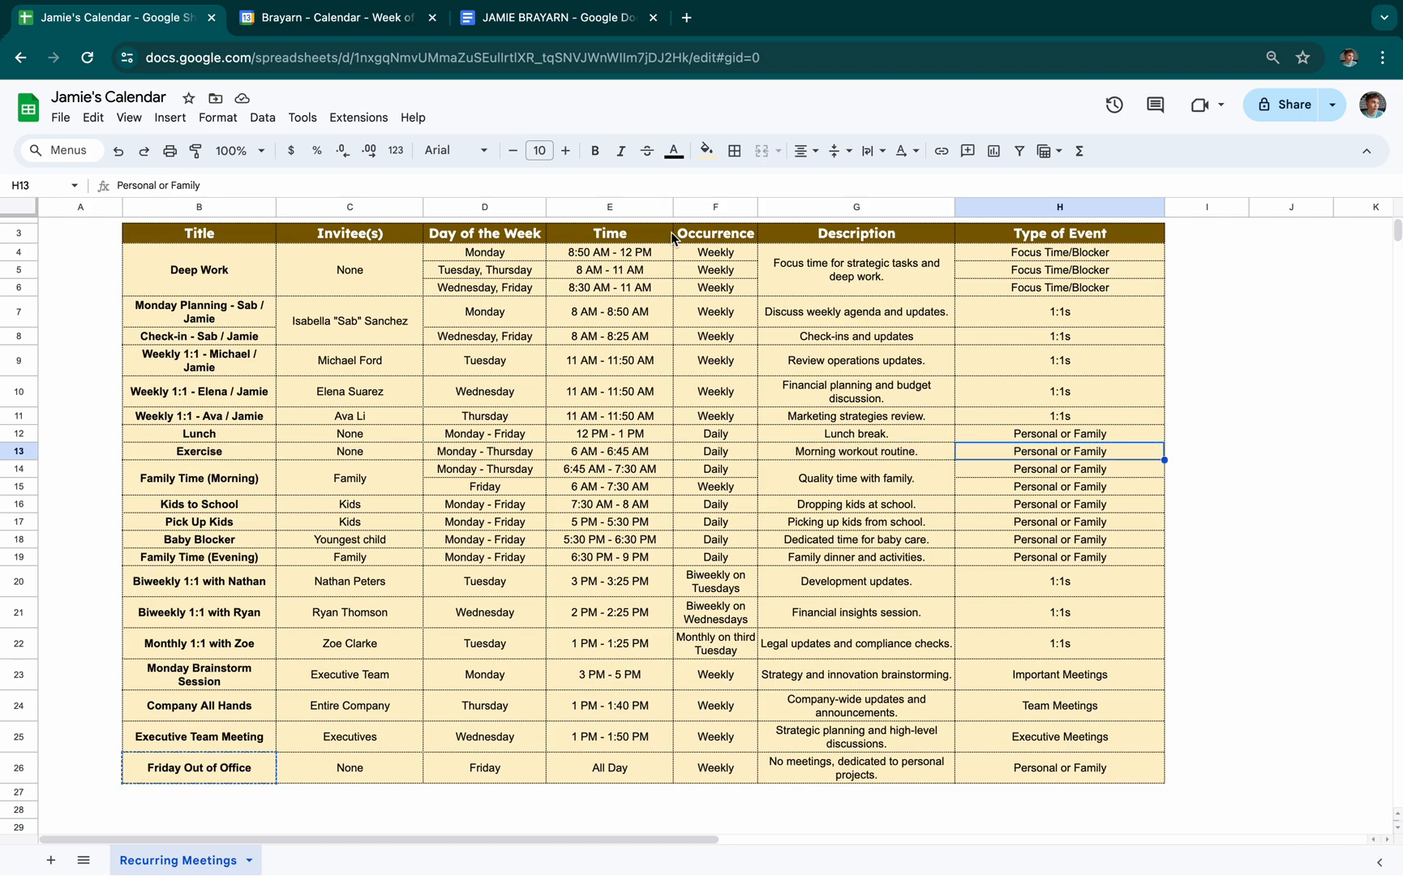
left_click(396, 20)
left_click(548, 26)
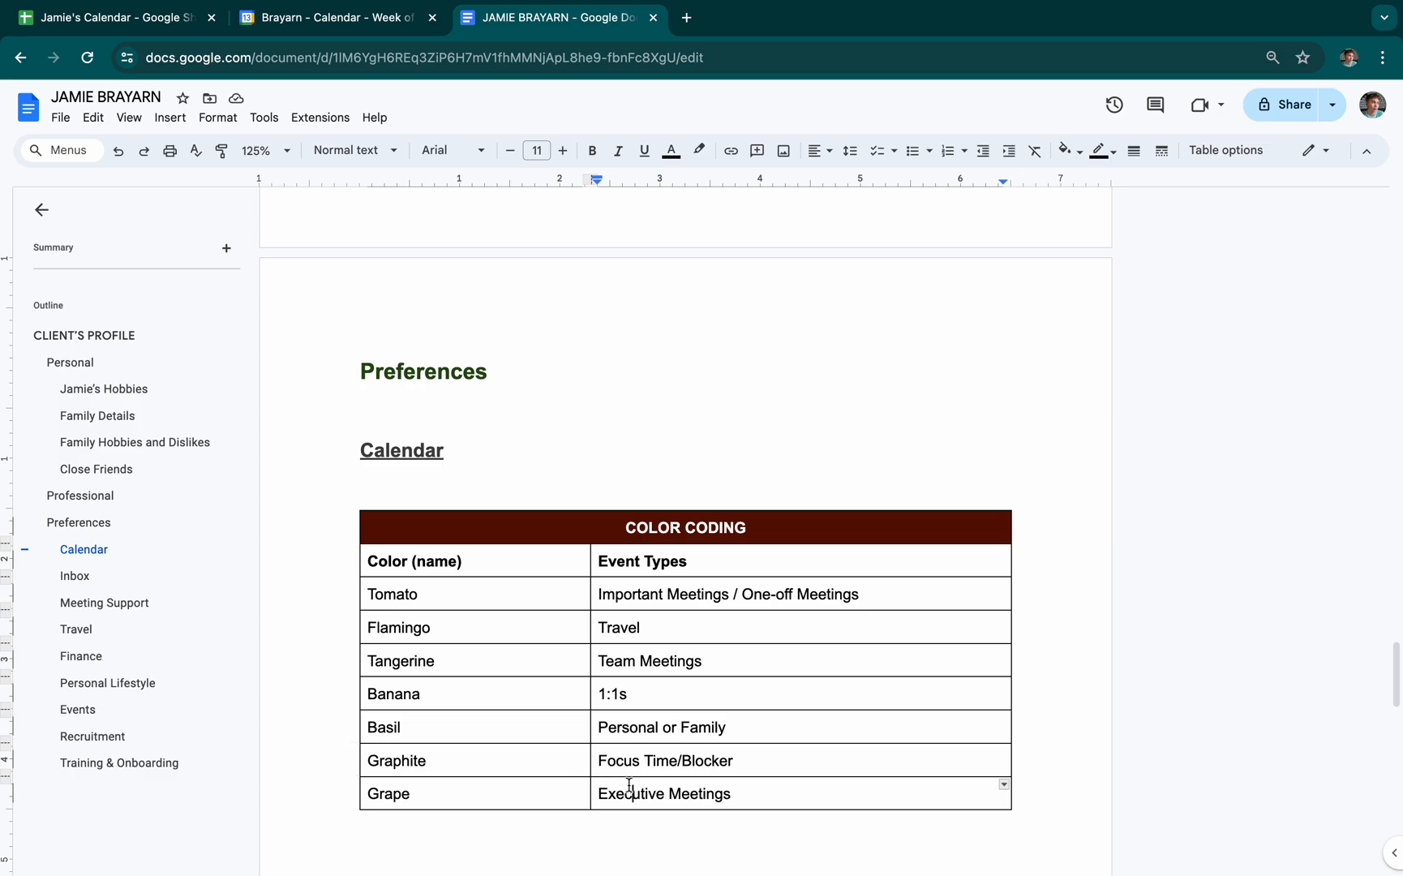
Switch to Google Calendar and color Monday's Exercise event Basil, applying it to this and following events
left_click(321, 19)
key("Escape")
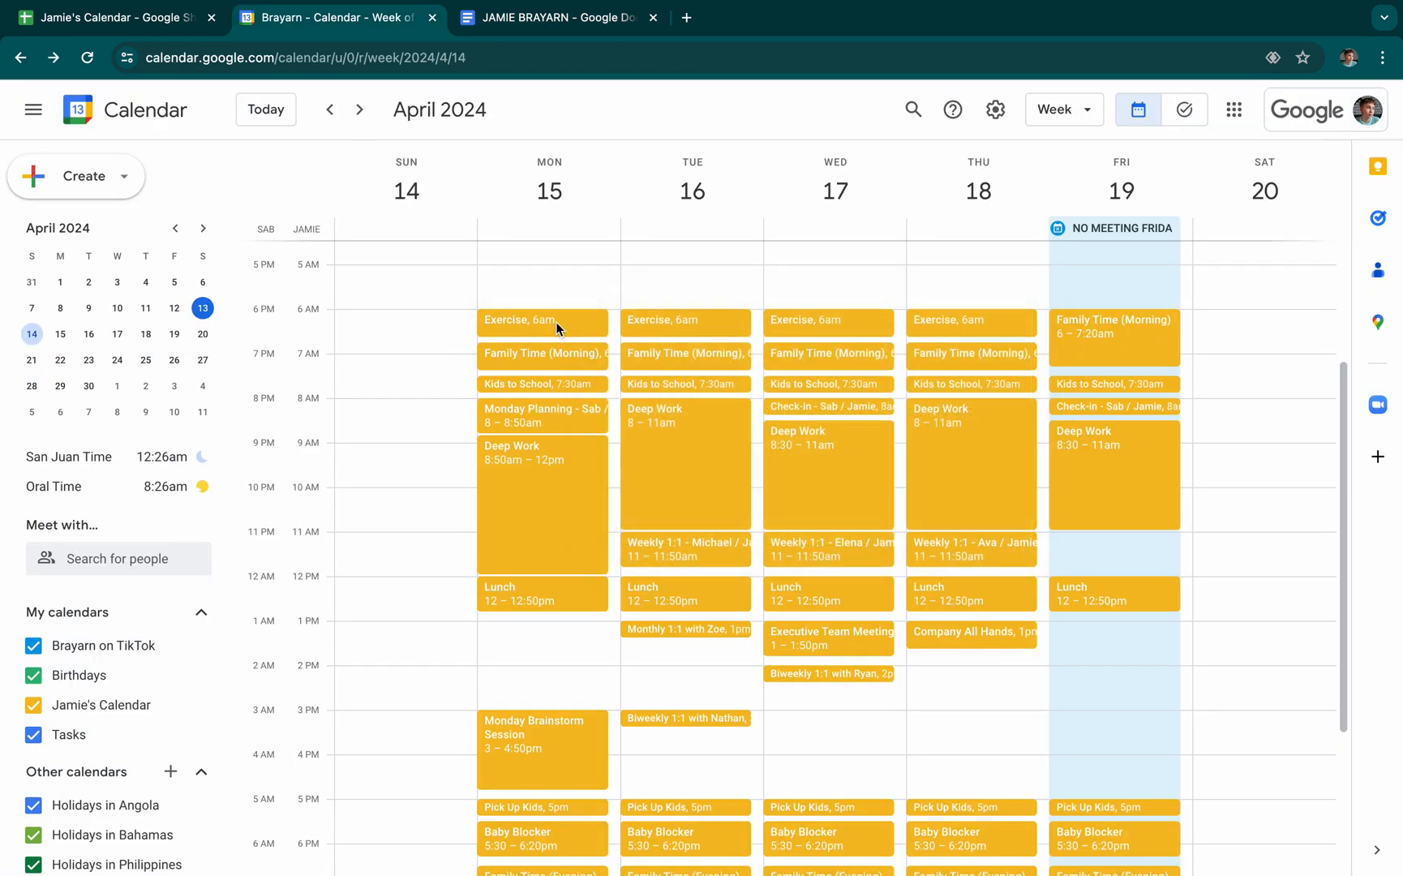
right_click(555, 322)
left_click(693, 389)
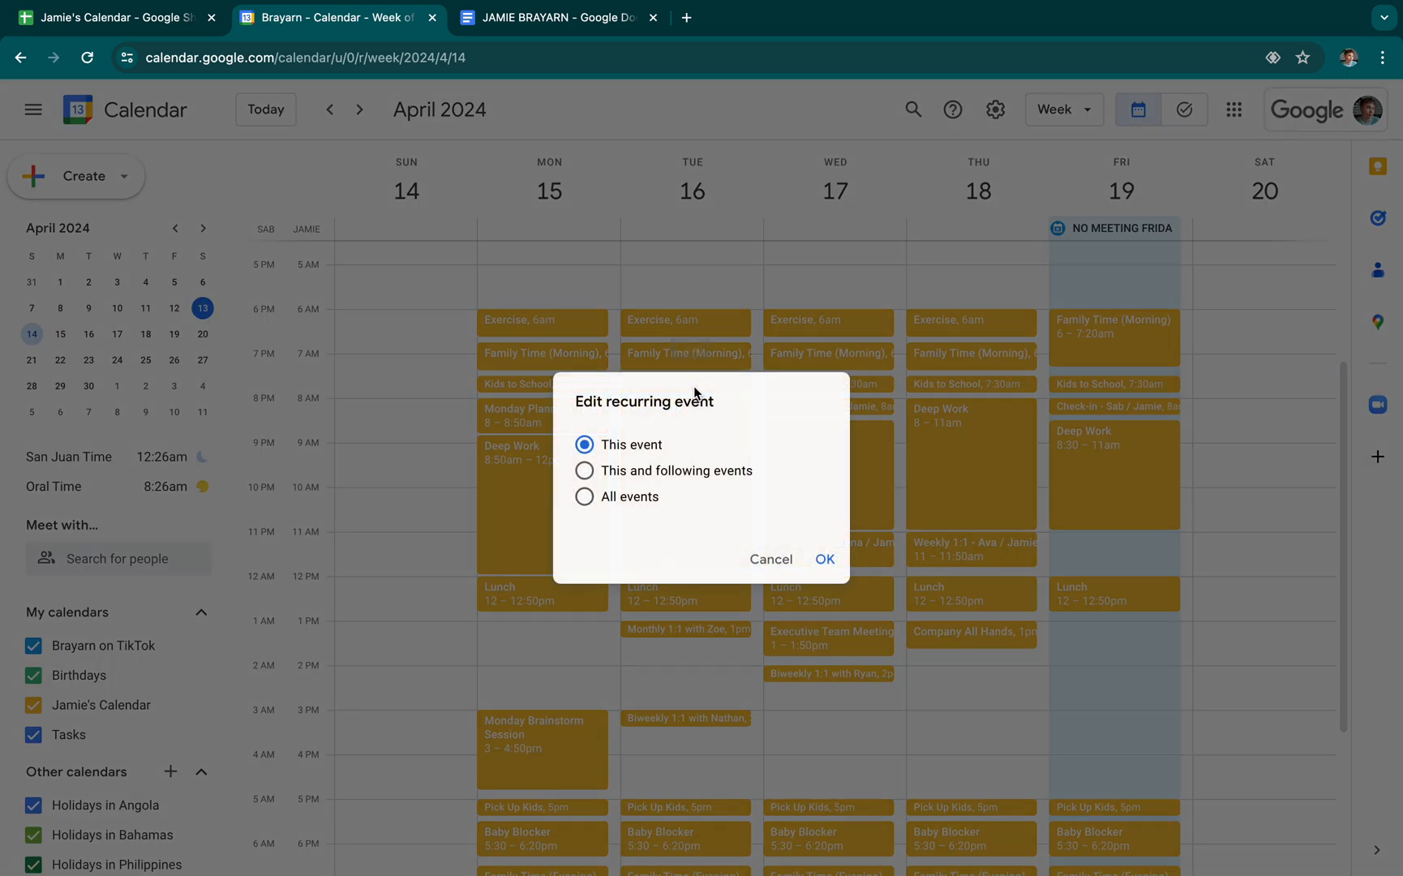
left_click(682, 469)
left_click(825, 558)
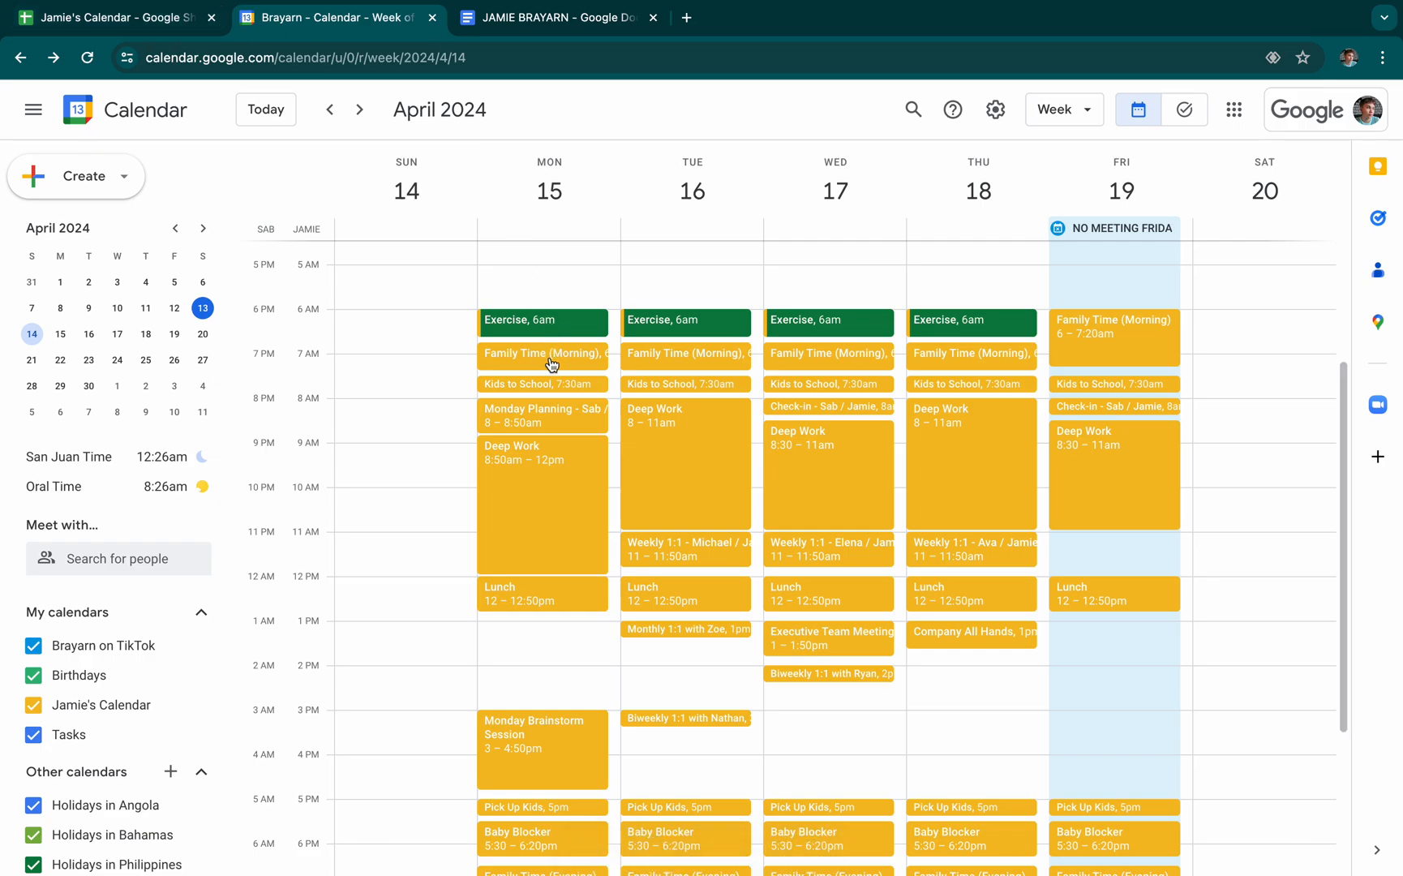
Check Family Time (Morning)'s type in the Recurring Meetings sheet and color Monday's event Basil in Google Calendar for this and following events
left_click(186, 27)
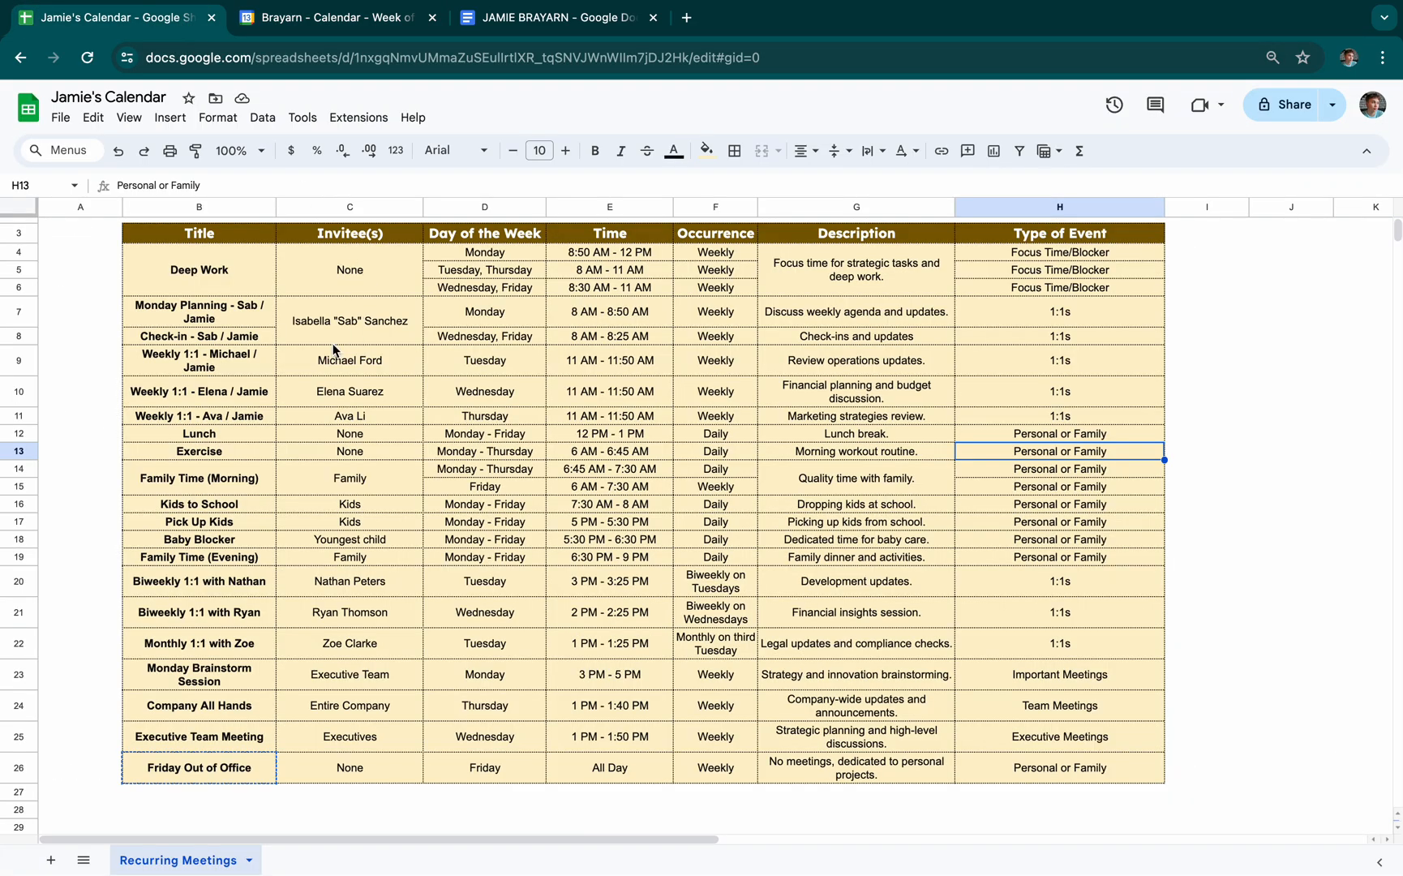
left_click(241, 483)
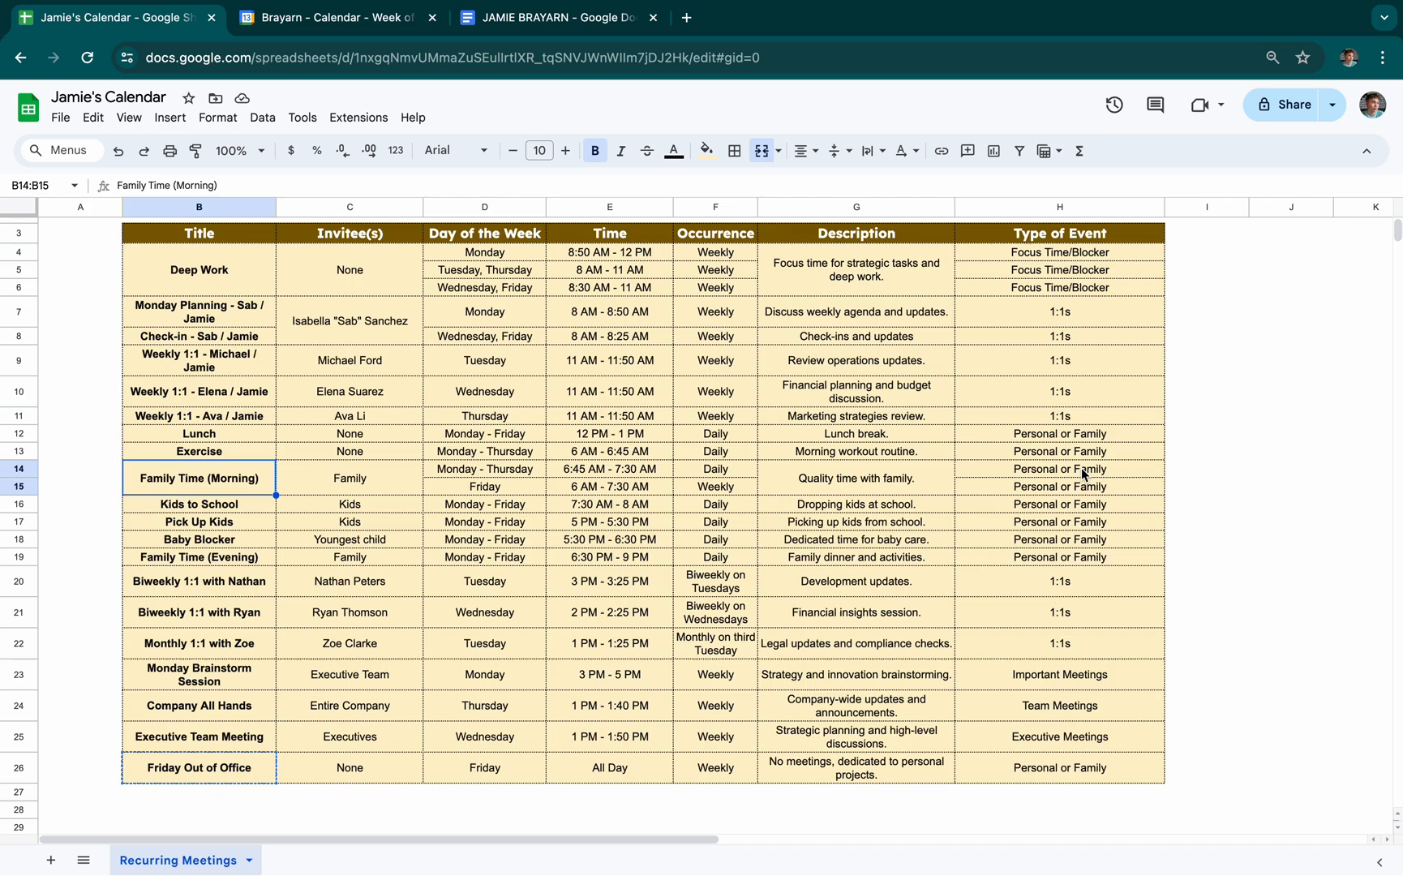
left_click(333, 17)
right_click(525, 354)
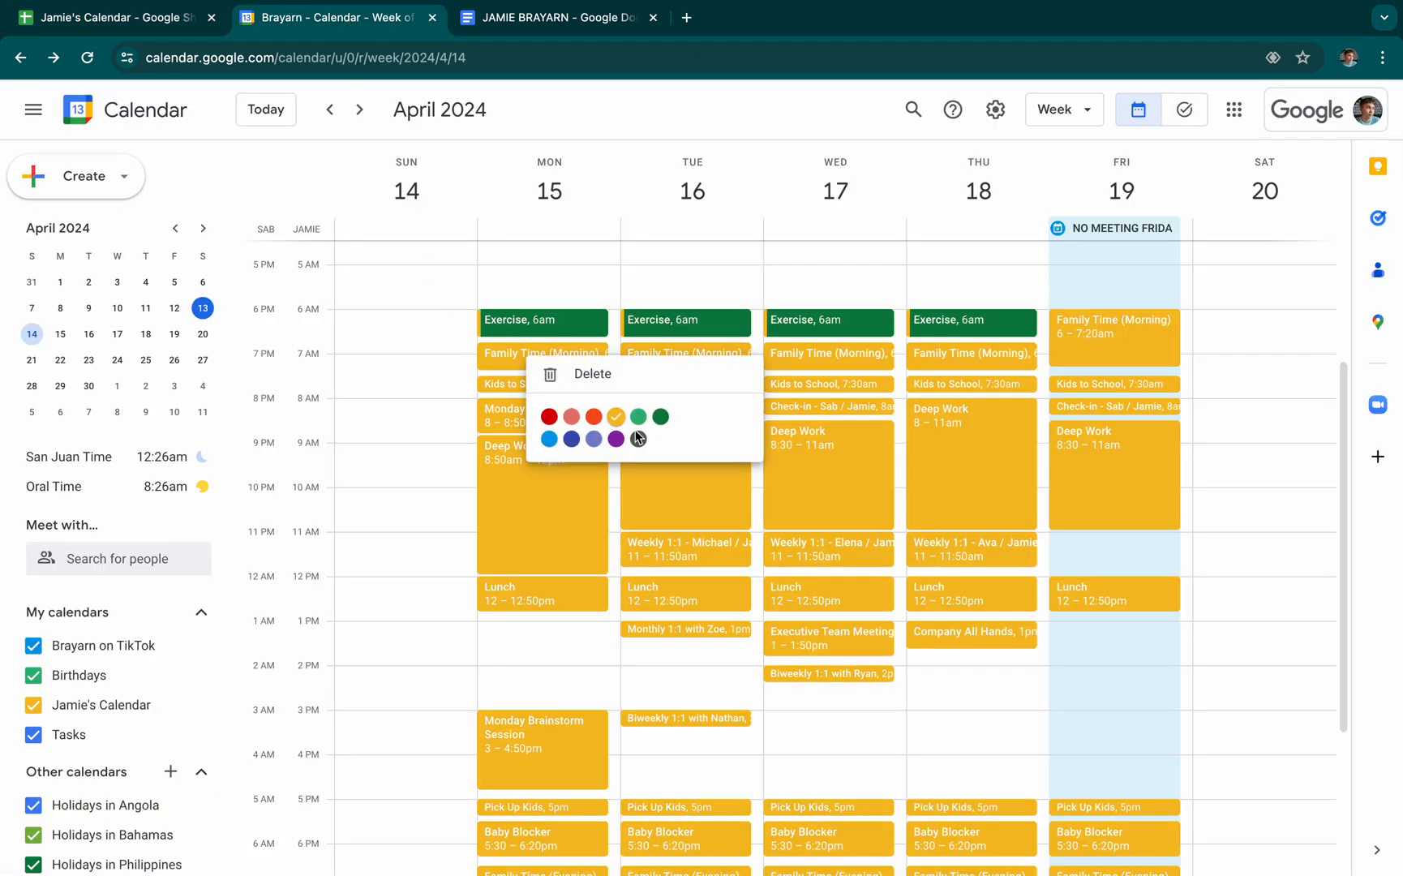
left_click(660, 416)
left_click(680, 470)
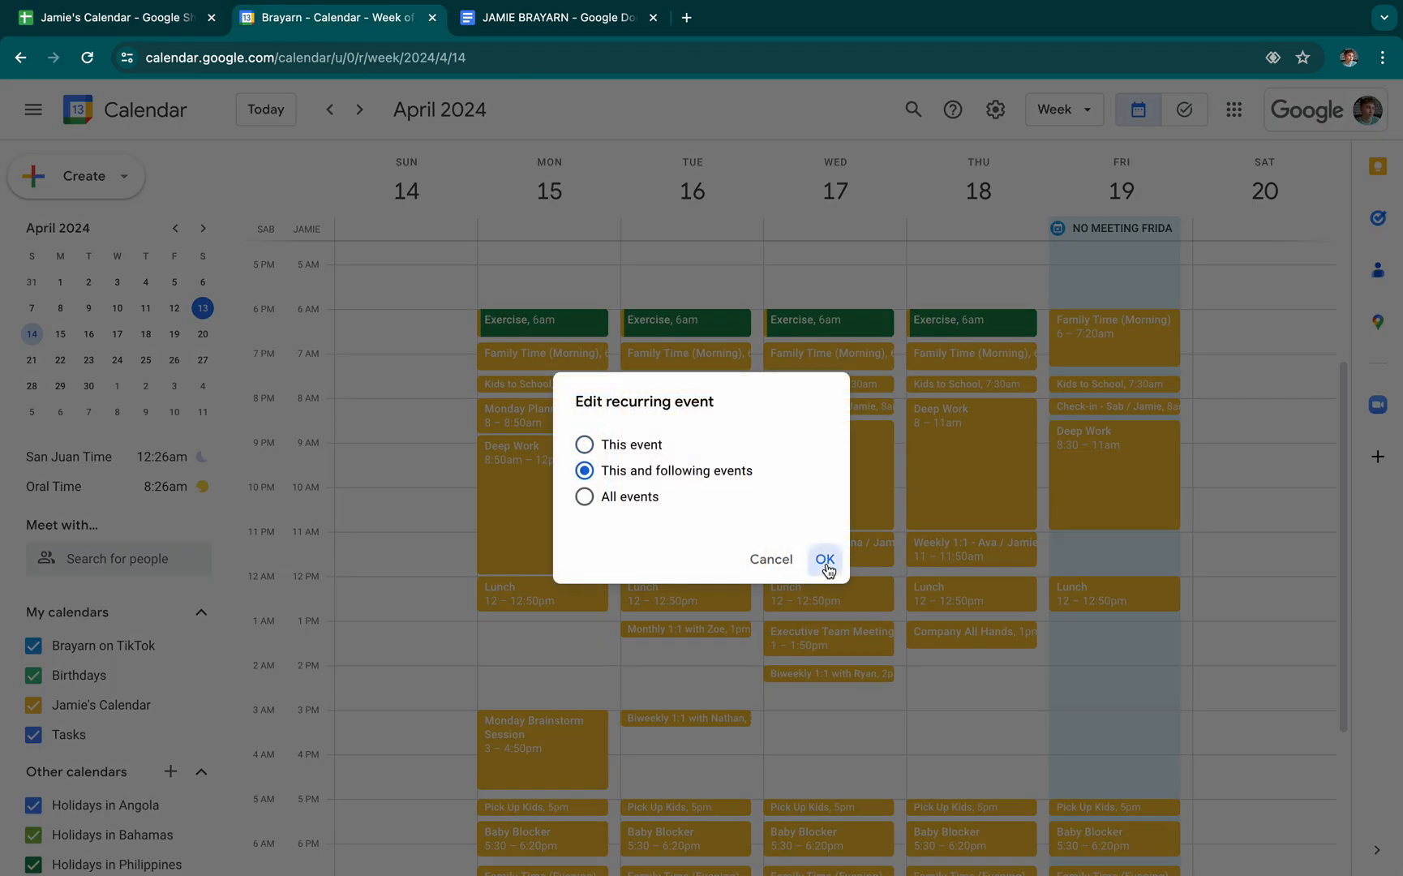
left_click(824, 560)
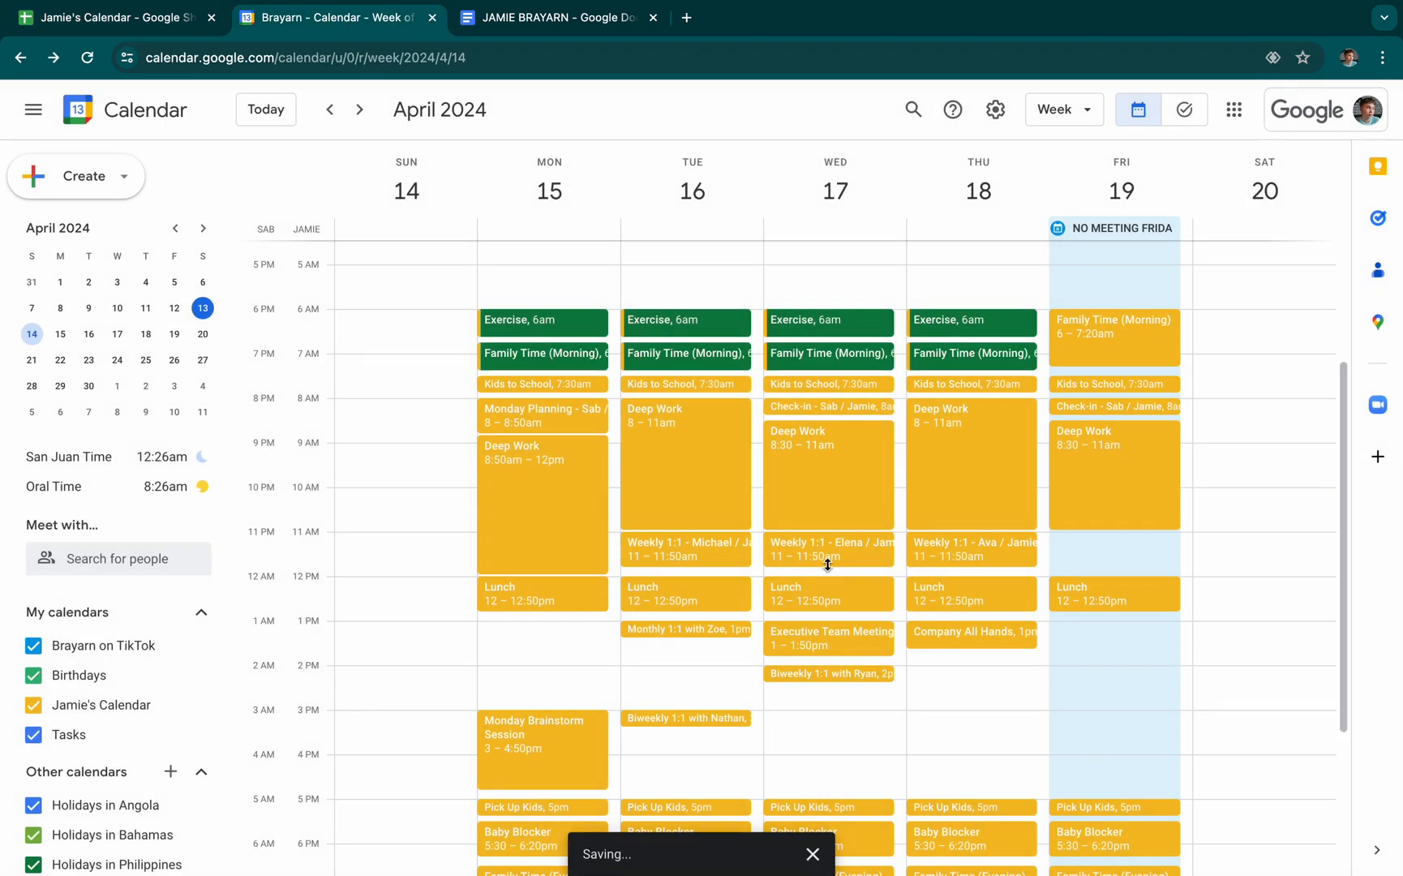
Color Friday's Family Time (Morning) event Basil, applying it to this and following events
right_click(1166, 358)
left_click(1204, 403)
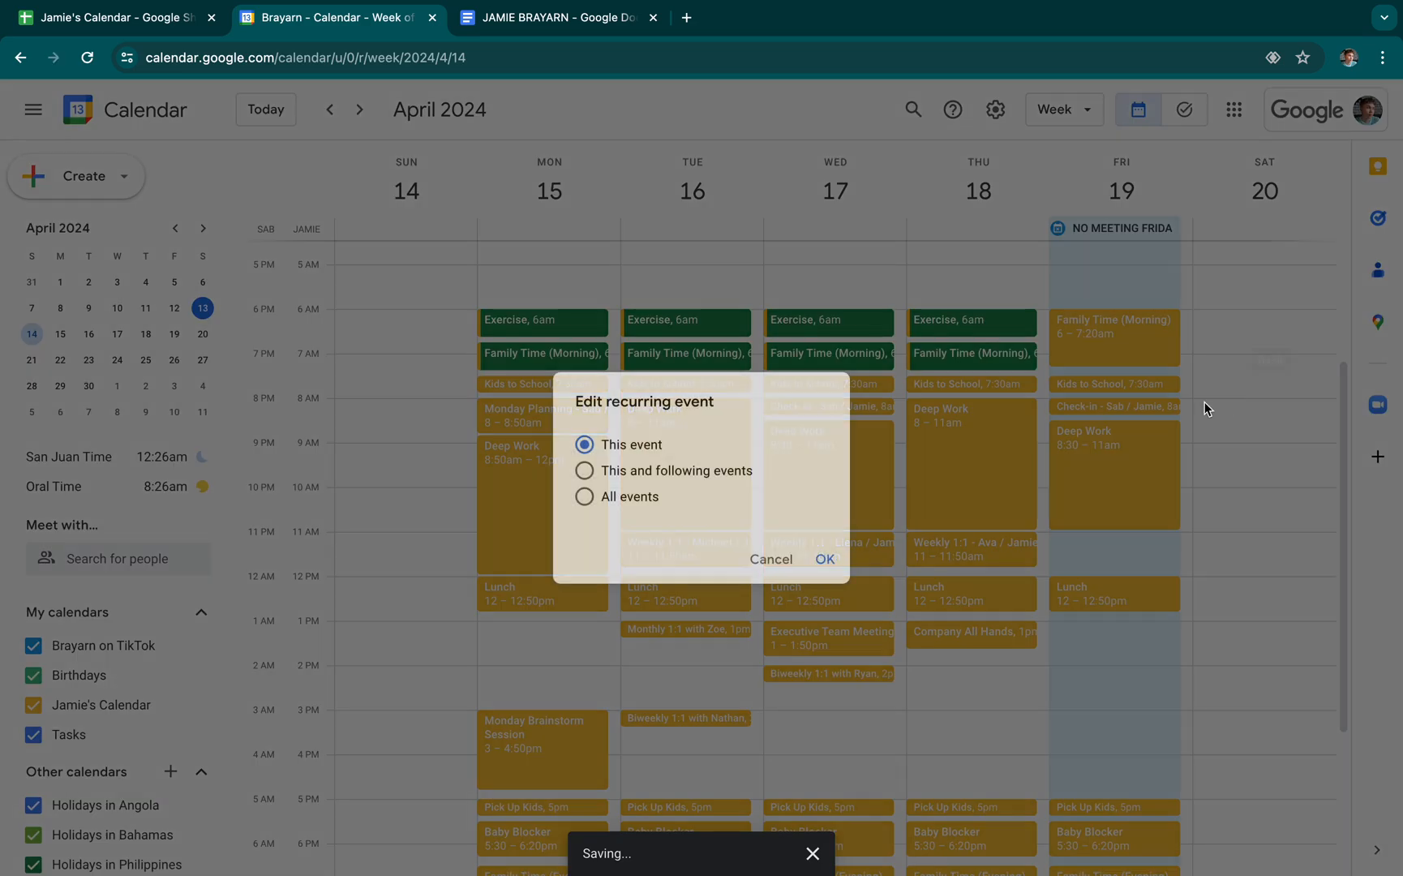
left_click(706, 471)
left_click(822, 559)
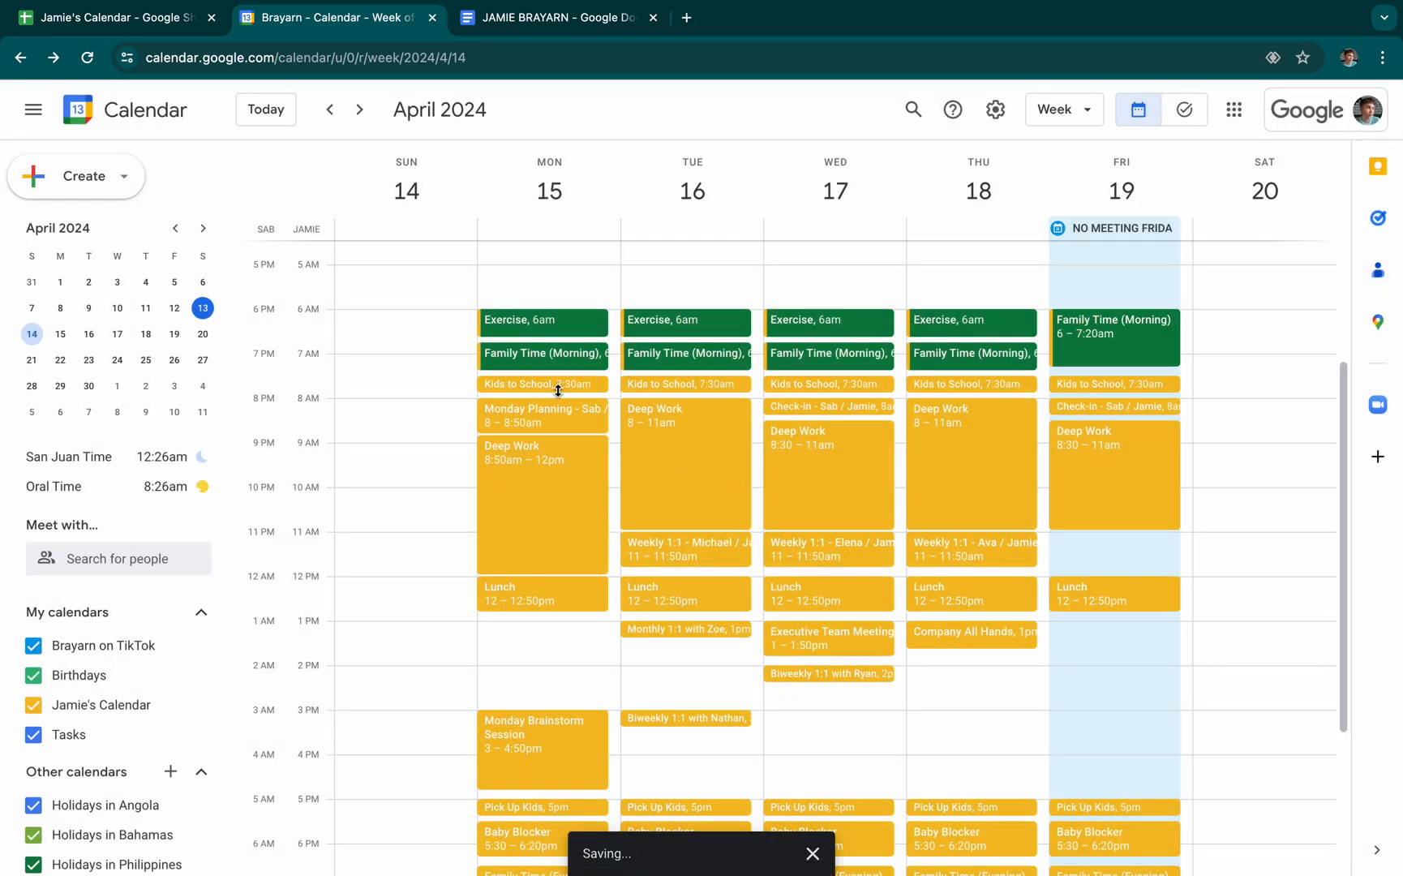
Check the Kids to School entry in the Recurring Meetings sheet and color Monday's event Basil in Google Calendar for this and following events
left_click(114, 18)
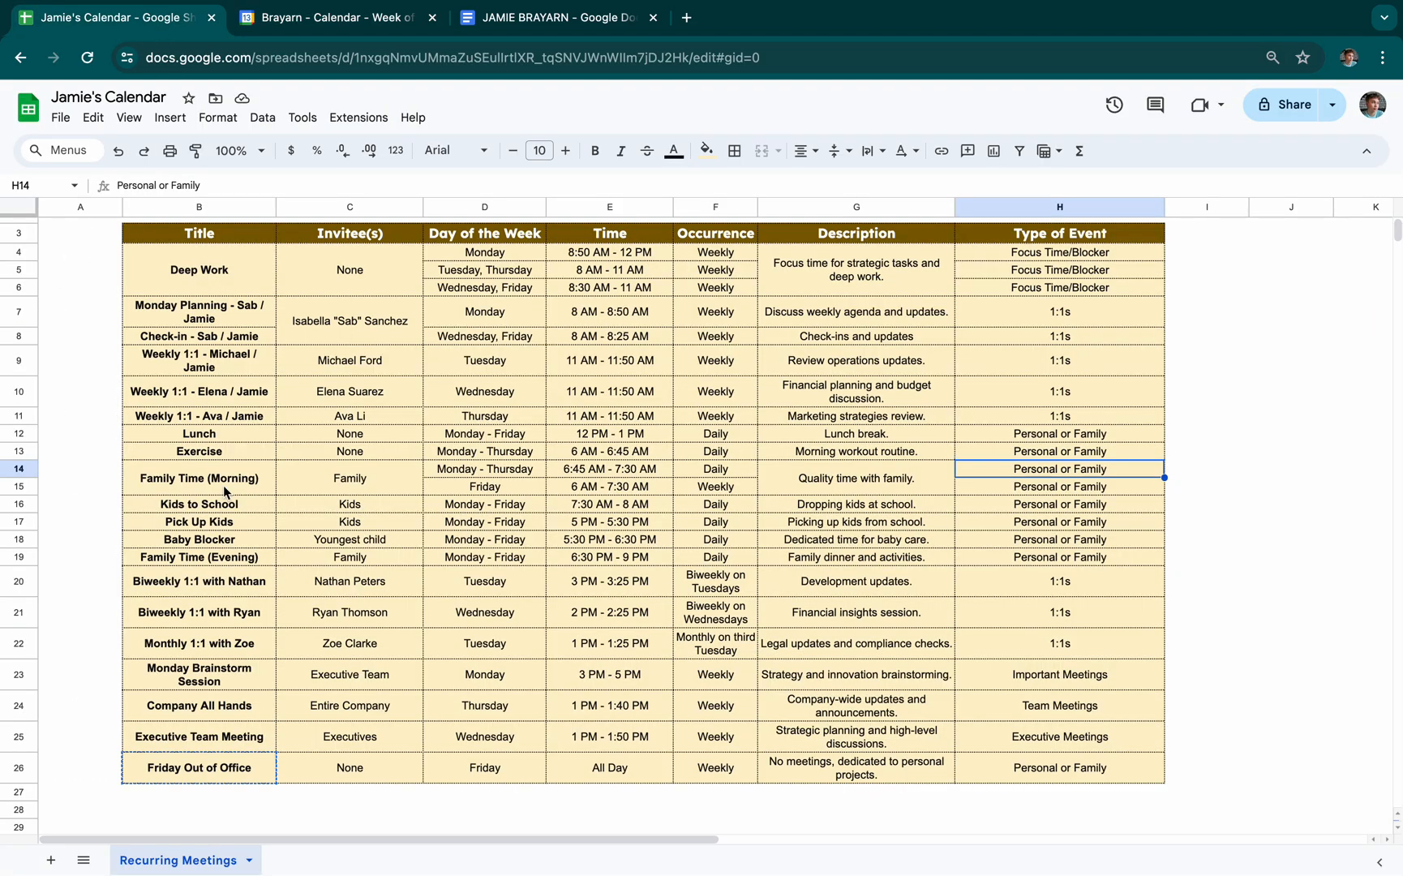
left_click(339, 17)
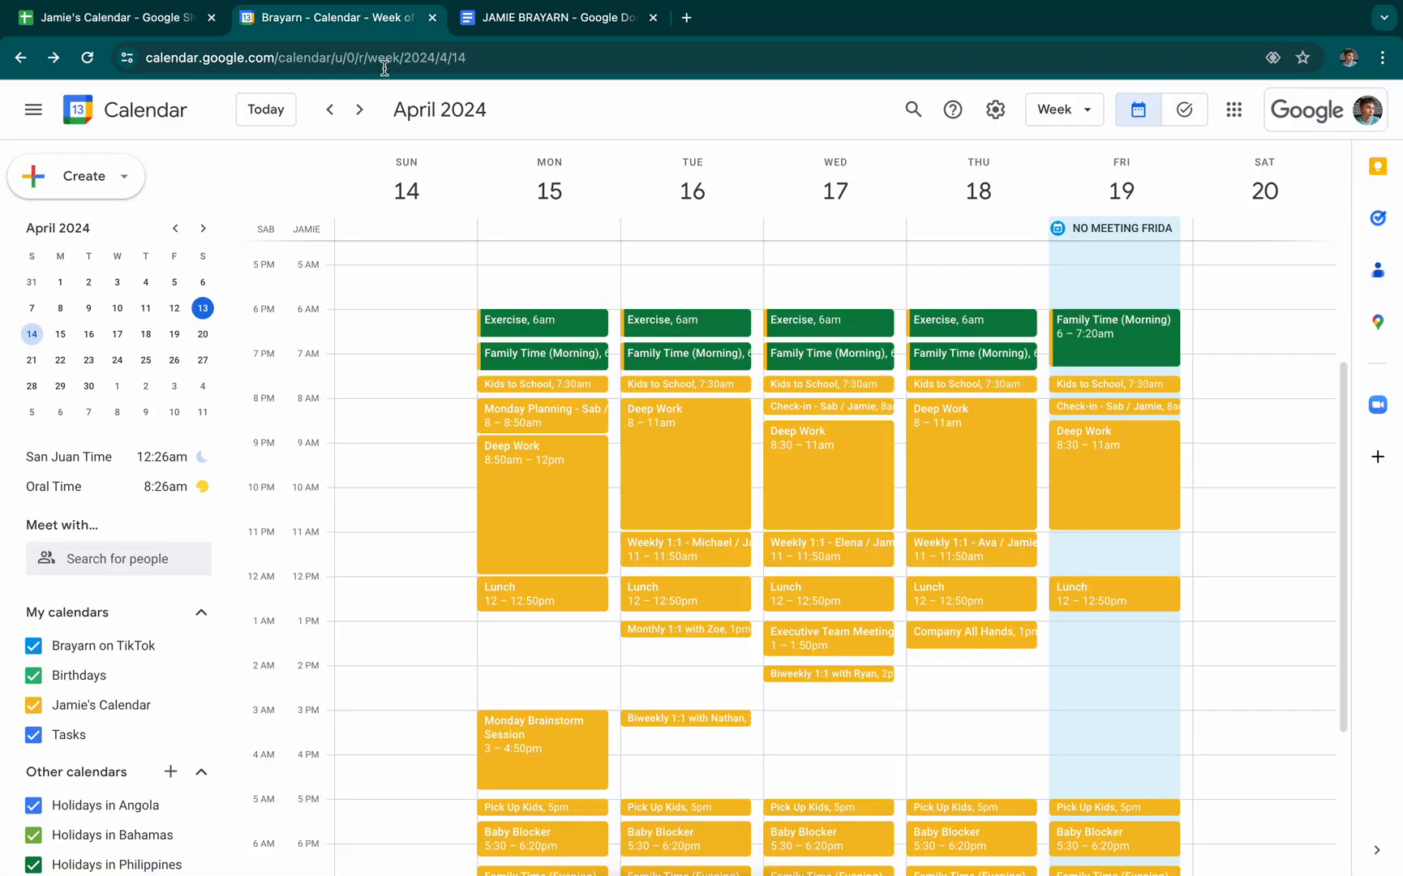
right_click(516, 389)
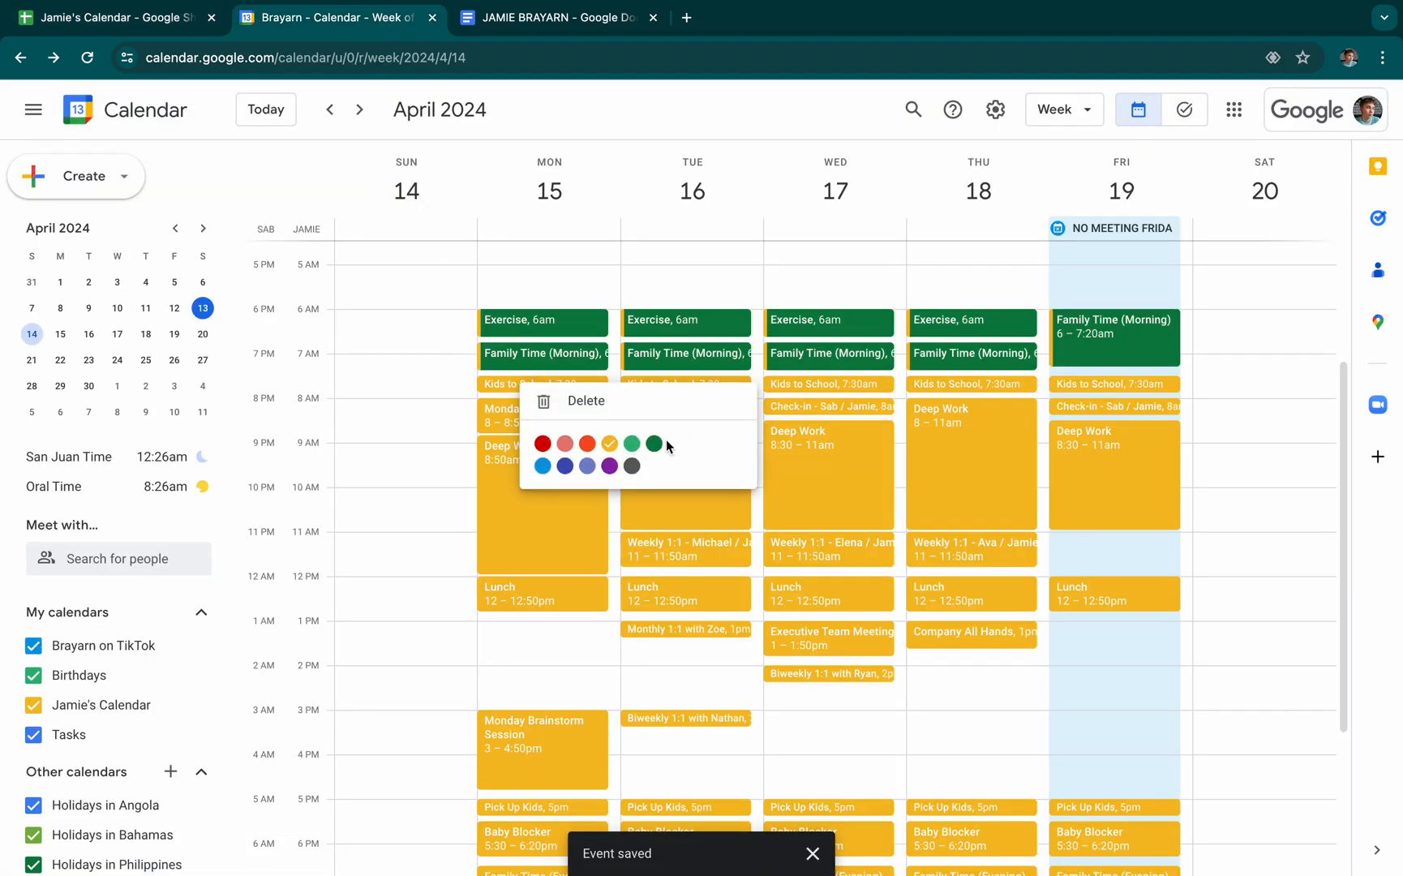
left_click(634, 446)
left_click(706, 471)
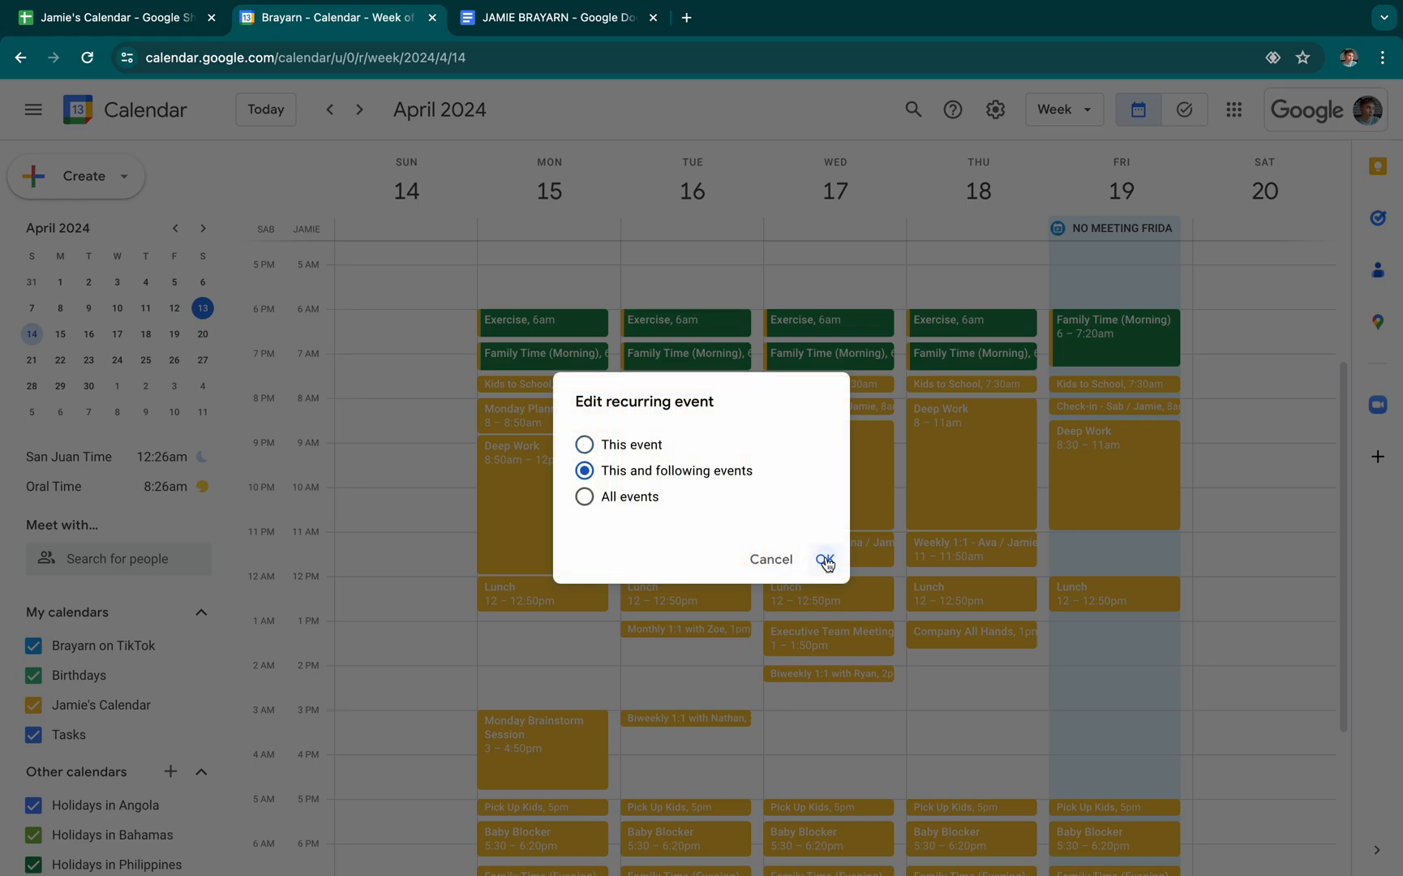
left_click(823, 560)
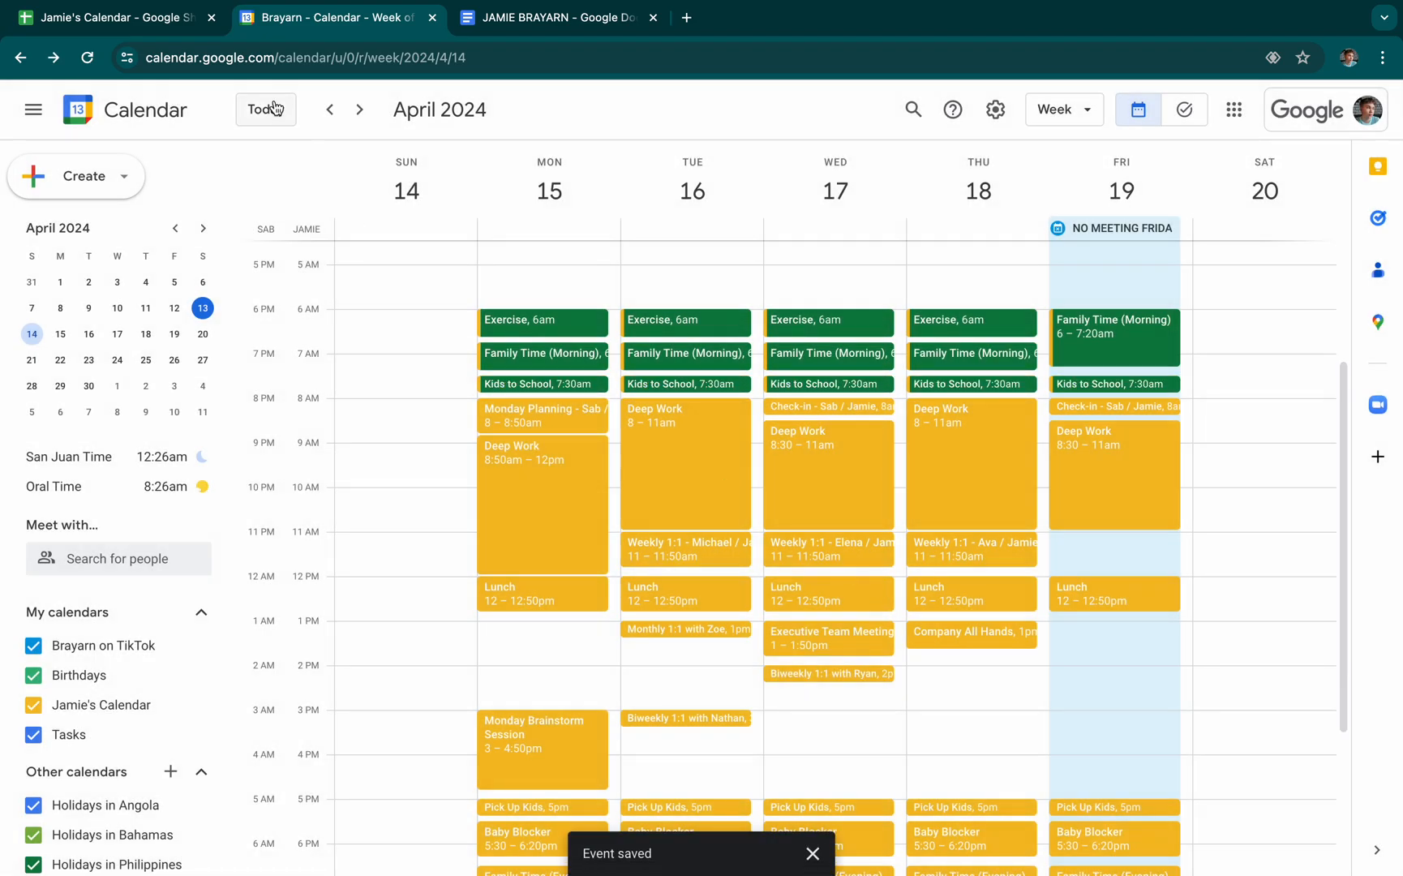
Look up the Monday Planning and Check-in rows in the Recurring Meetings sheet, and view the Monday Planning event's details in Google Calendar
left_click(168, 26)
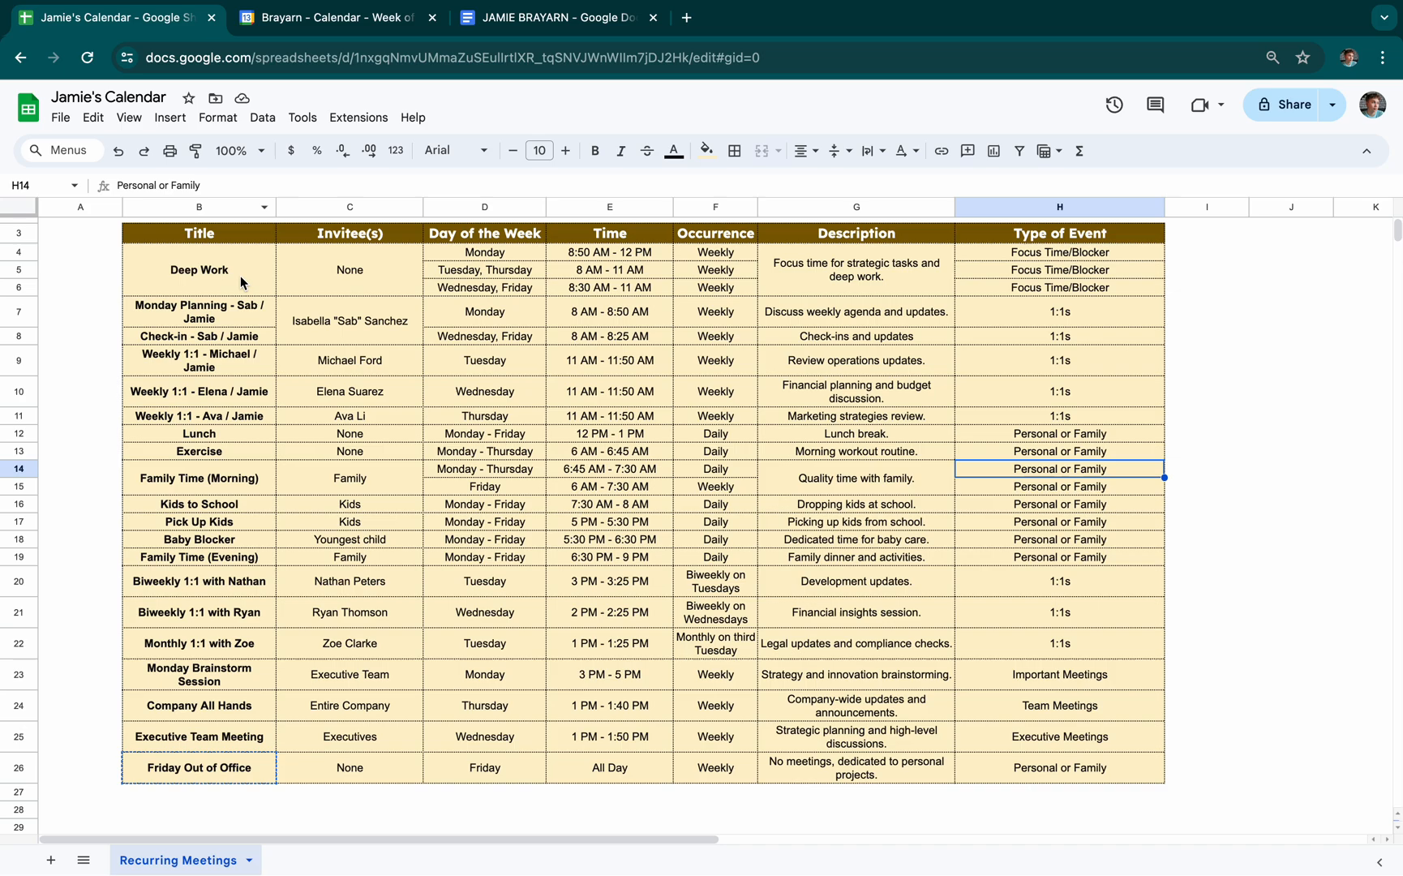
left_click_drag(231, 326, 1068, 333)
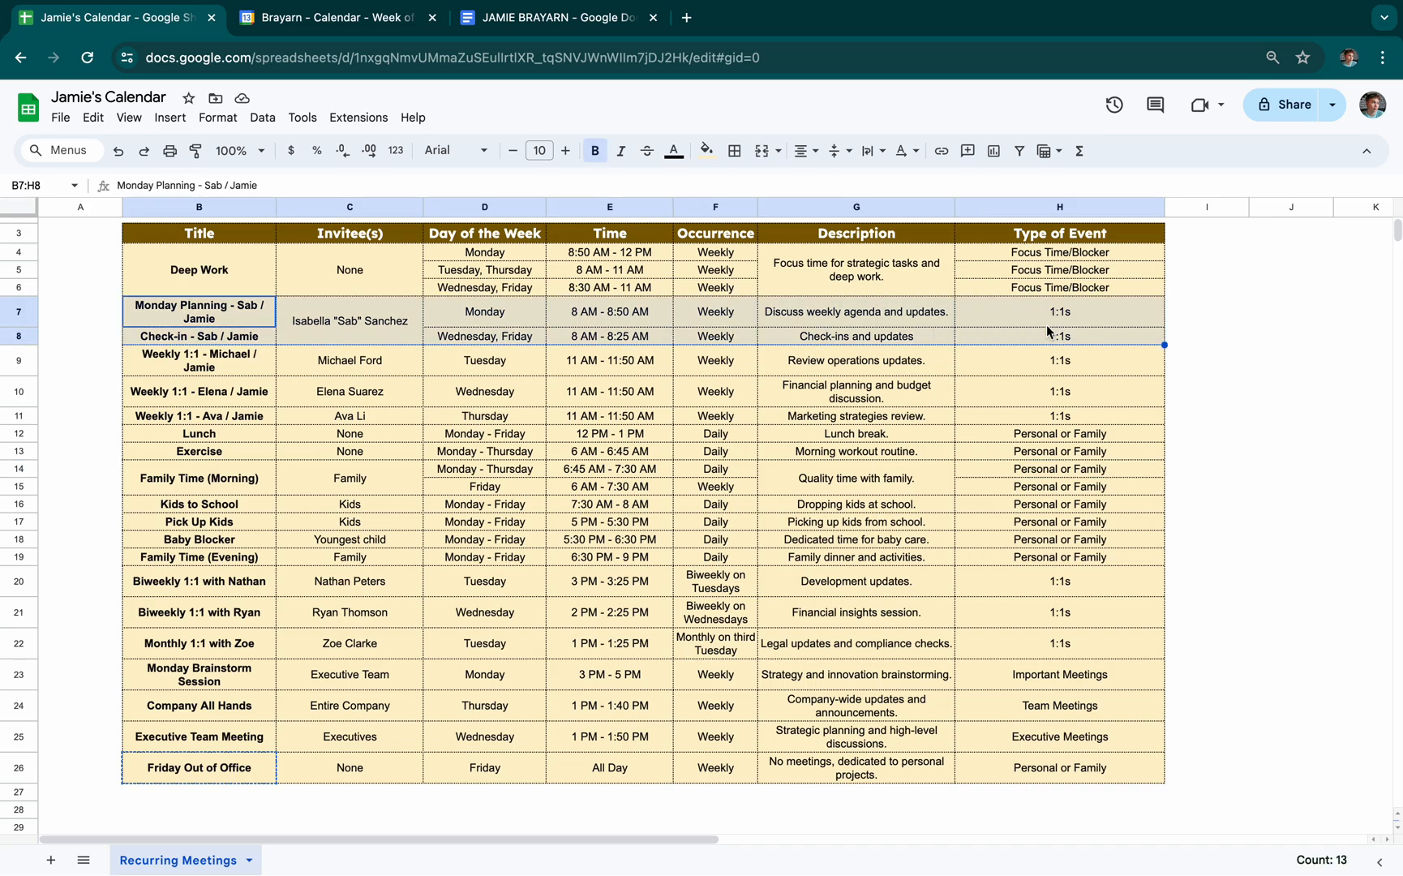
left_click(349, 18)
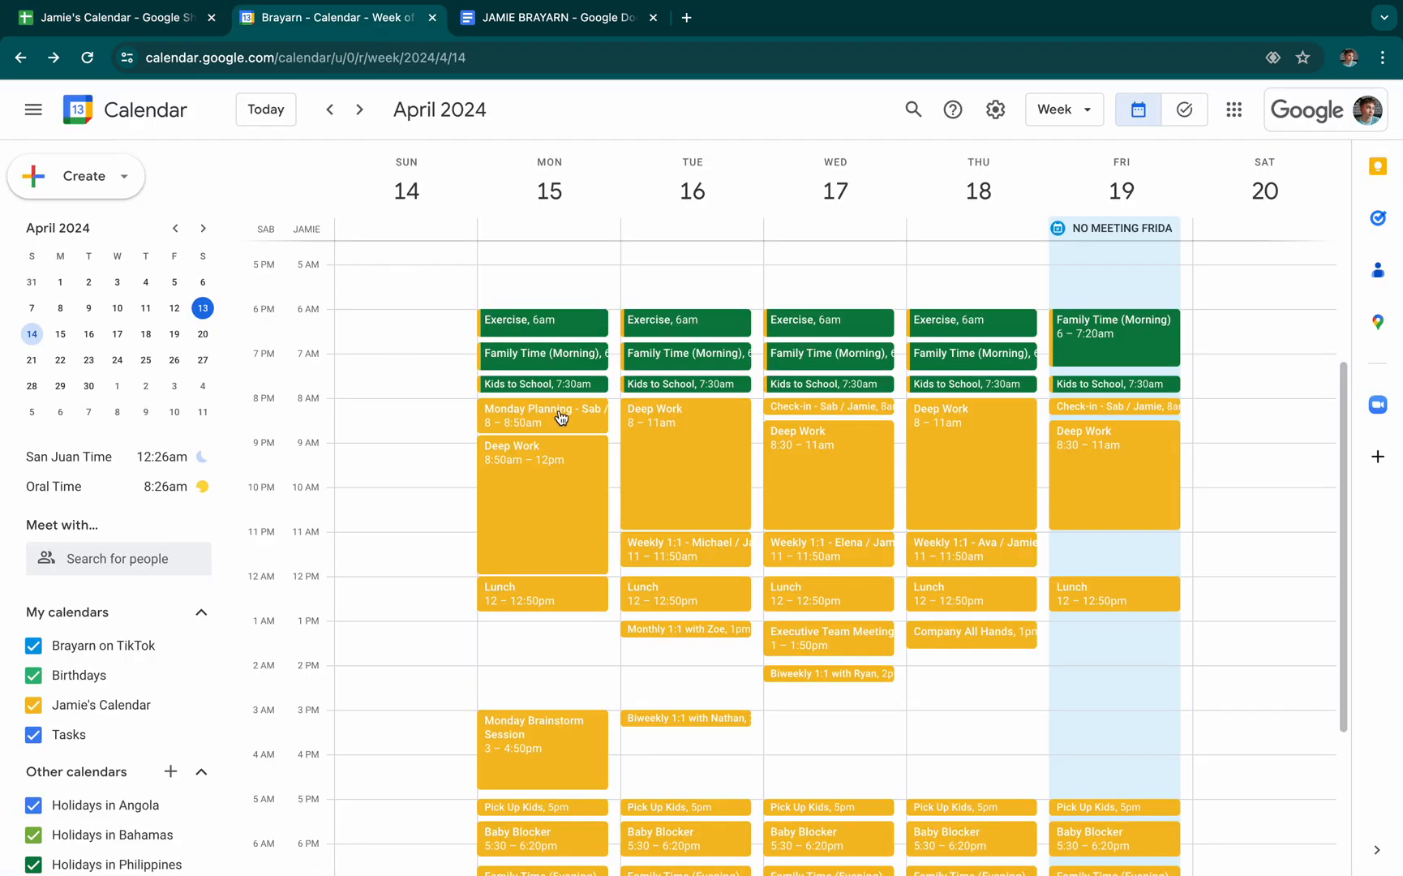
left_click(562, 418)
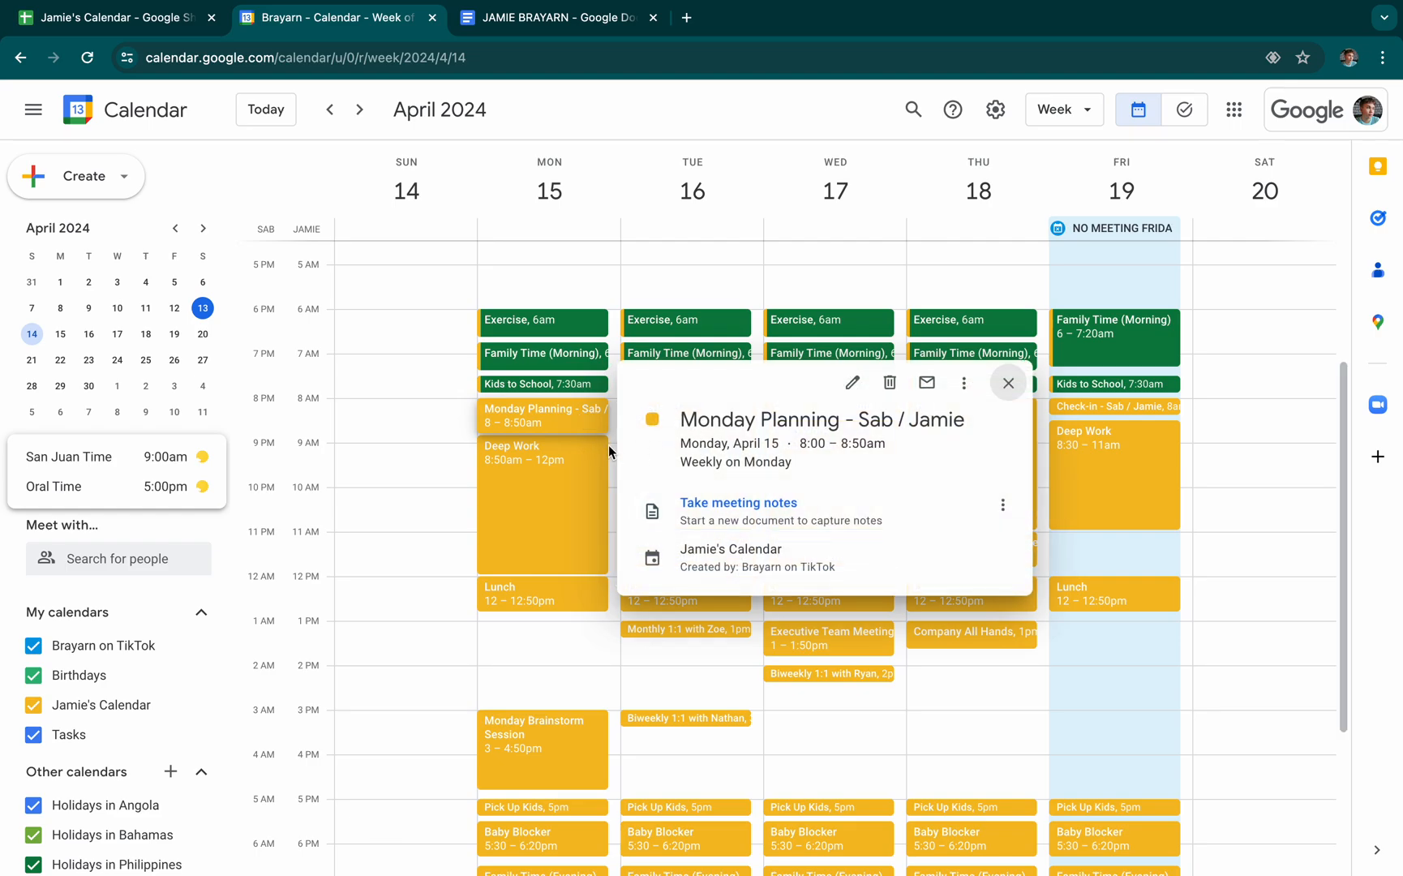
key("Escape")
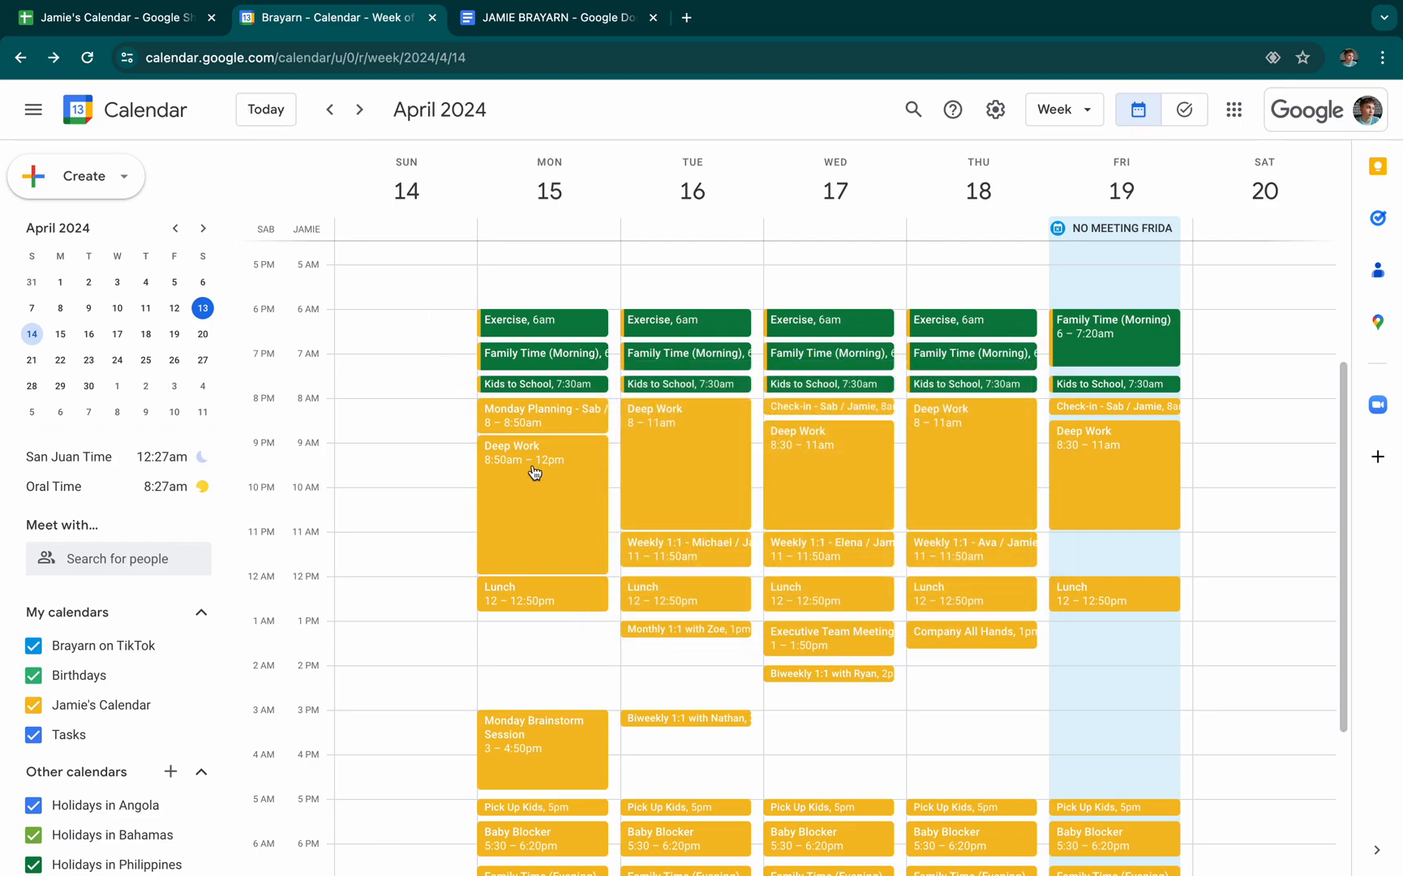
View Monday's Deep Work event, and look up its type in the Recurring Meetings sheet and its matching color in the client profile
left_click(532, 464)
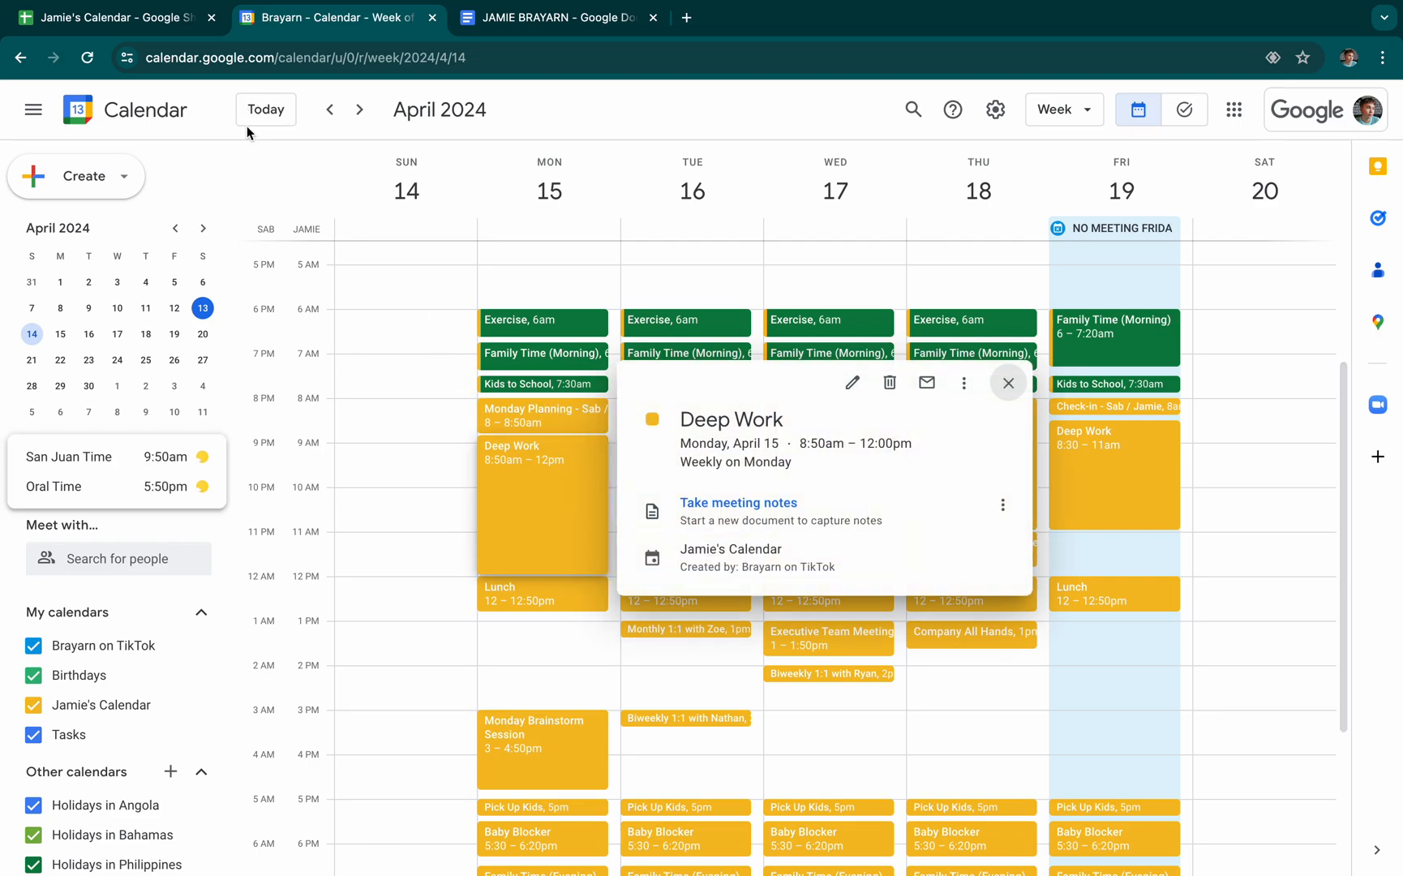
left_click(150, 25)
left_click(228, 269)
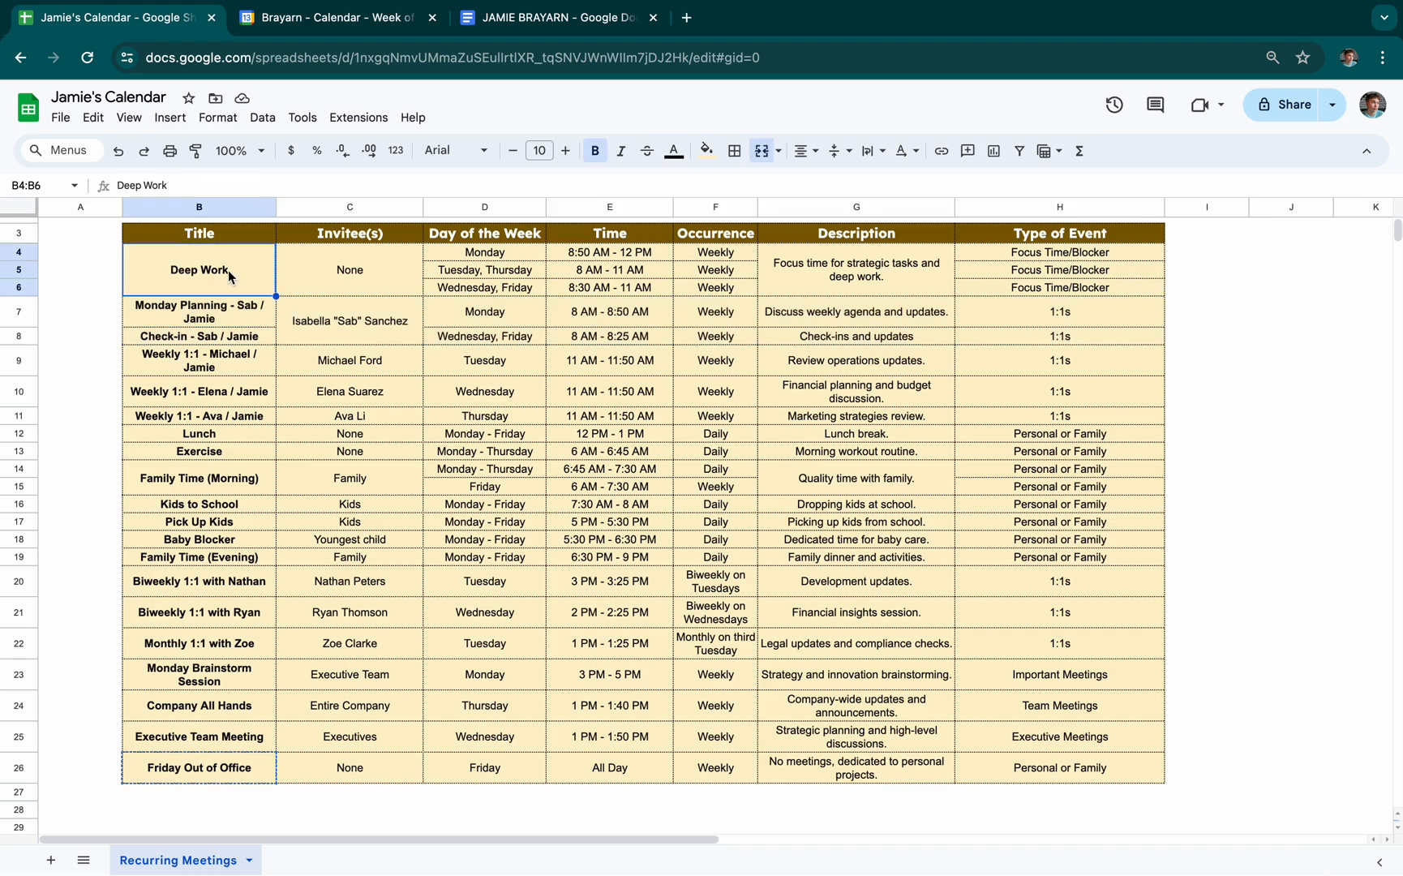
left_click(1031, 253)
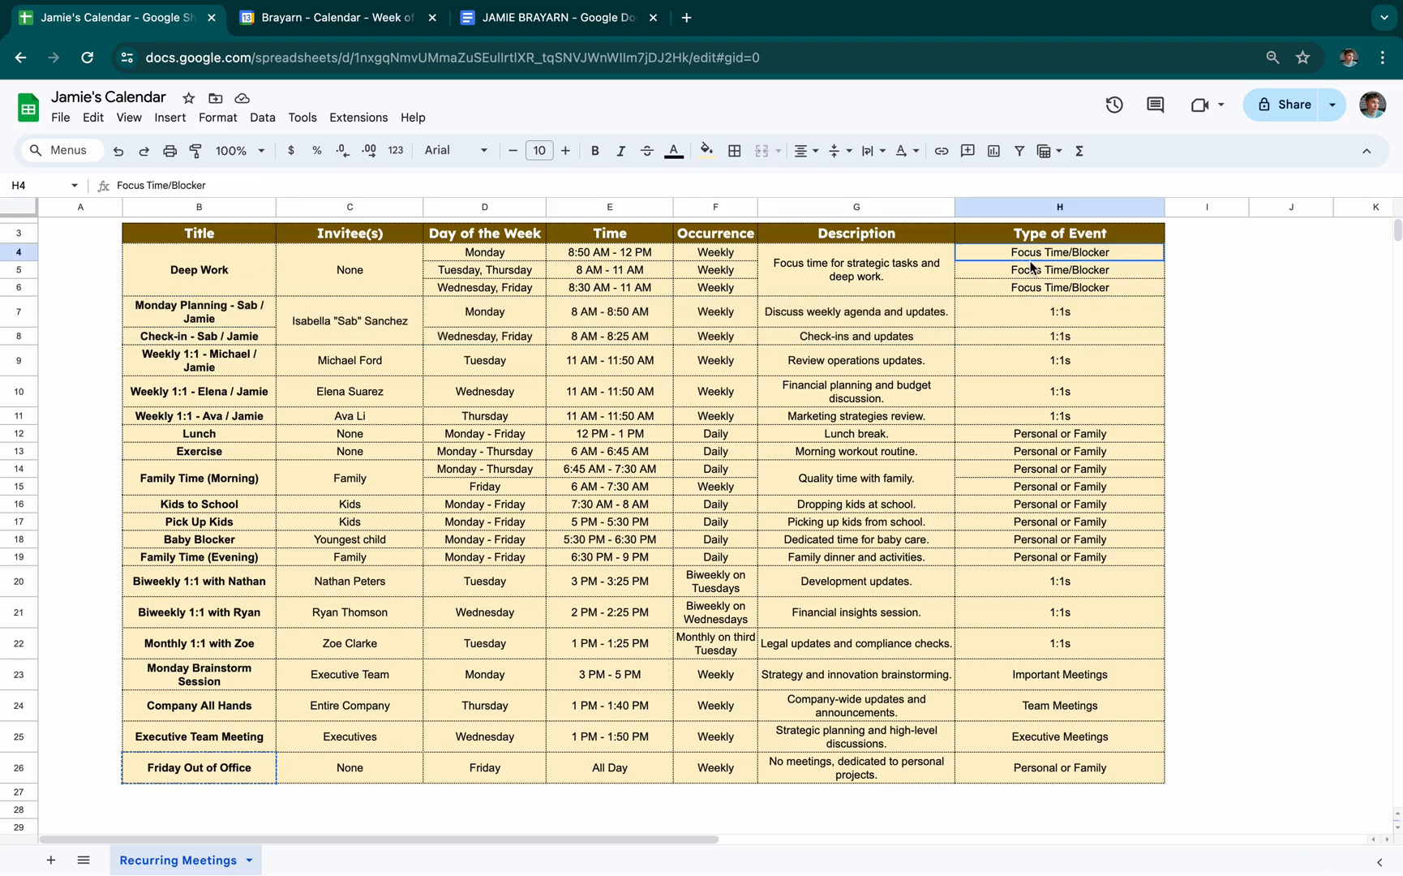
left_click(516, 20)
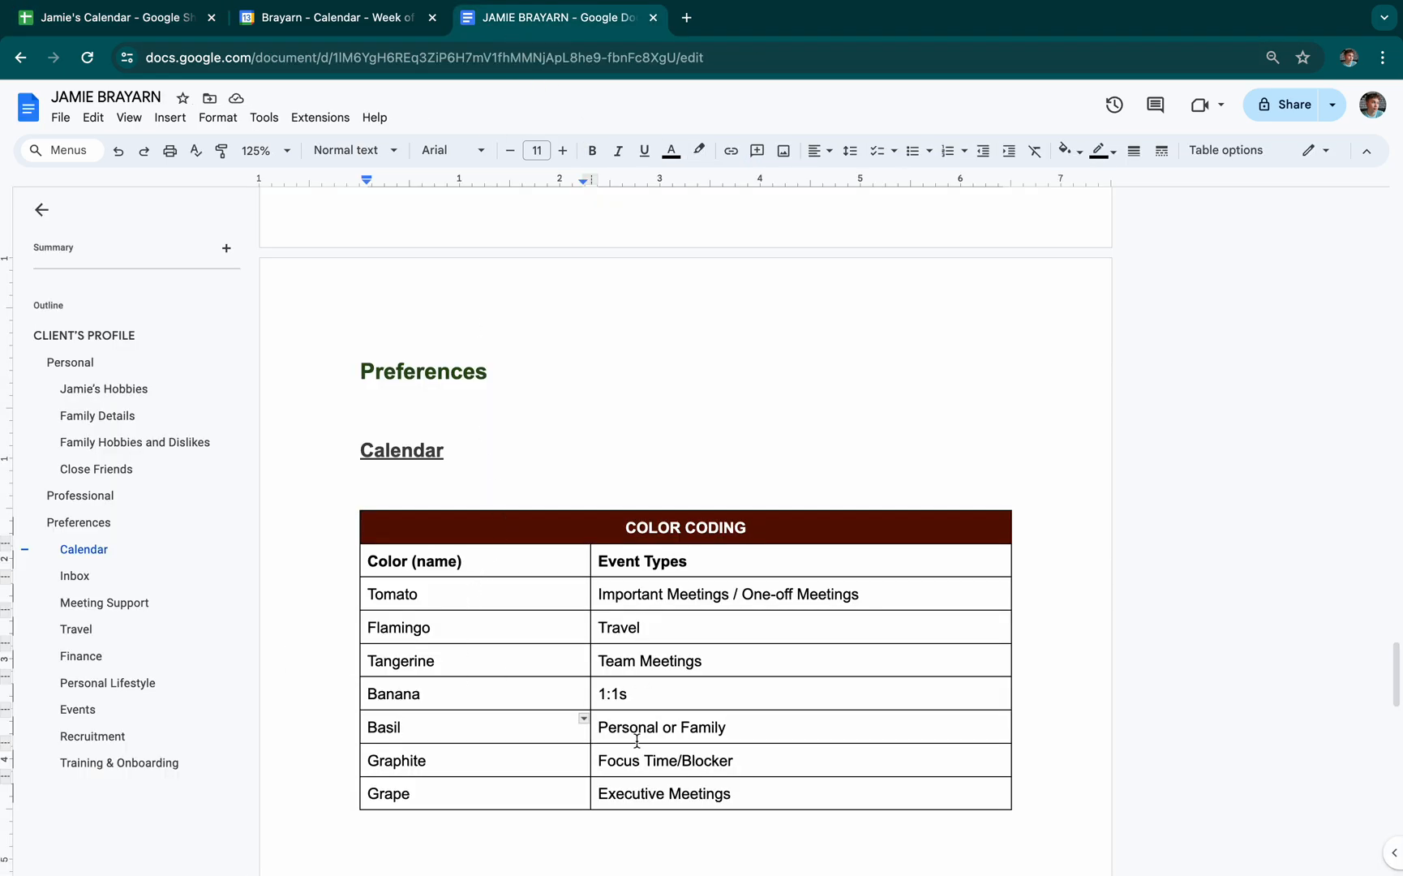
left_click(526, 761)
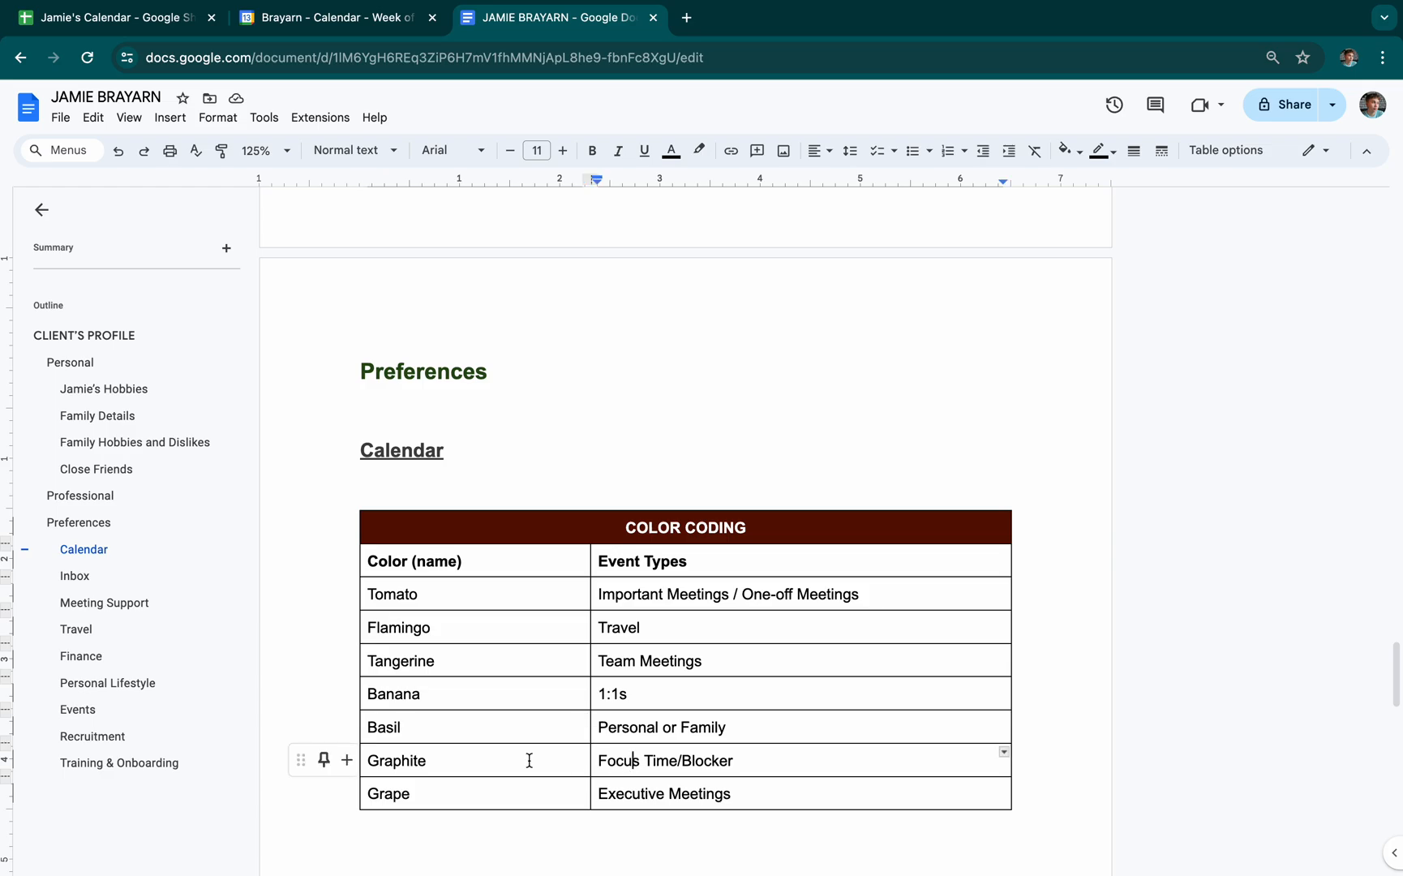
Switch to Google Calendar and color Monday's Deep Work event Graphite, applying it to this and following events
left_click(282, 31)
left_click(571, 491)
right_click(561, 476)
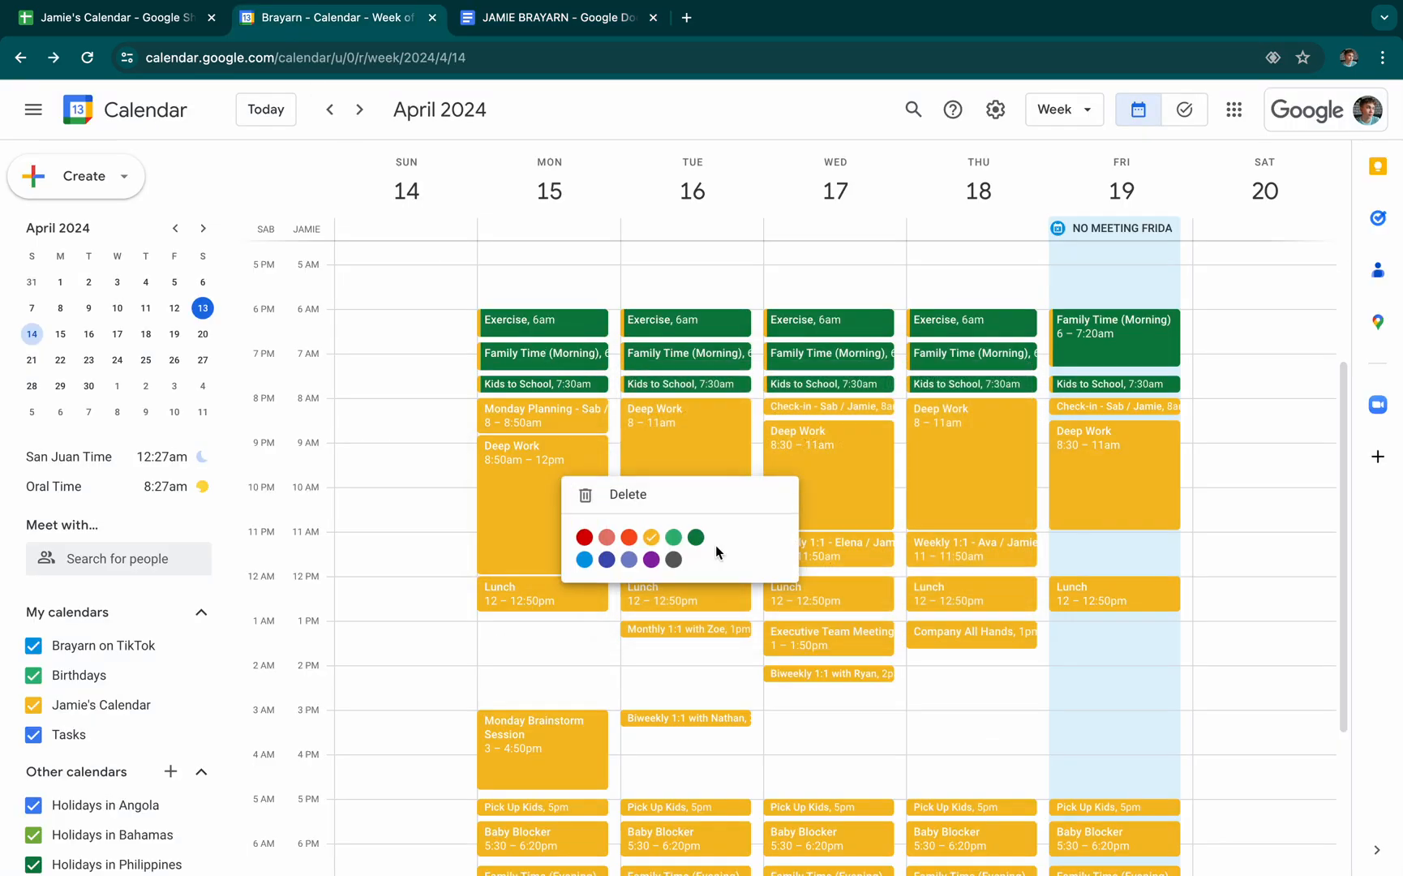
left_click(677, 559)
left_click(681, 470)
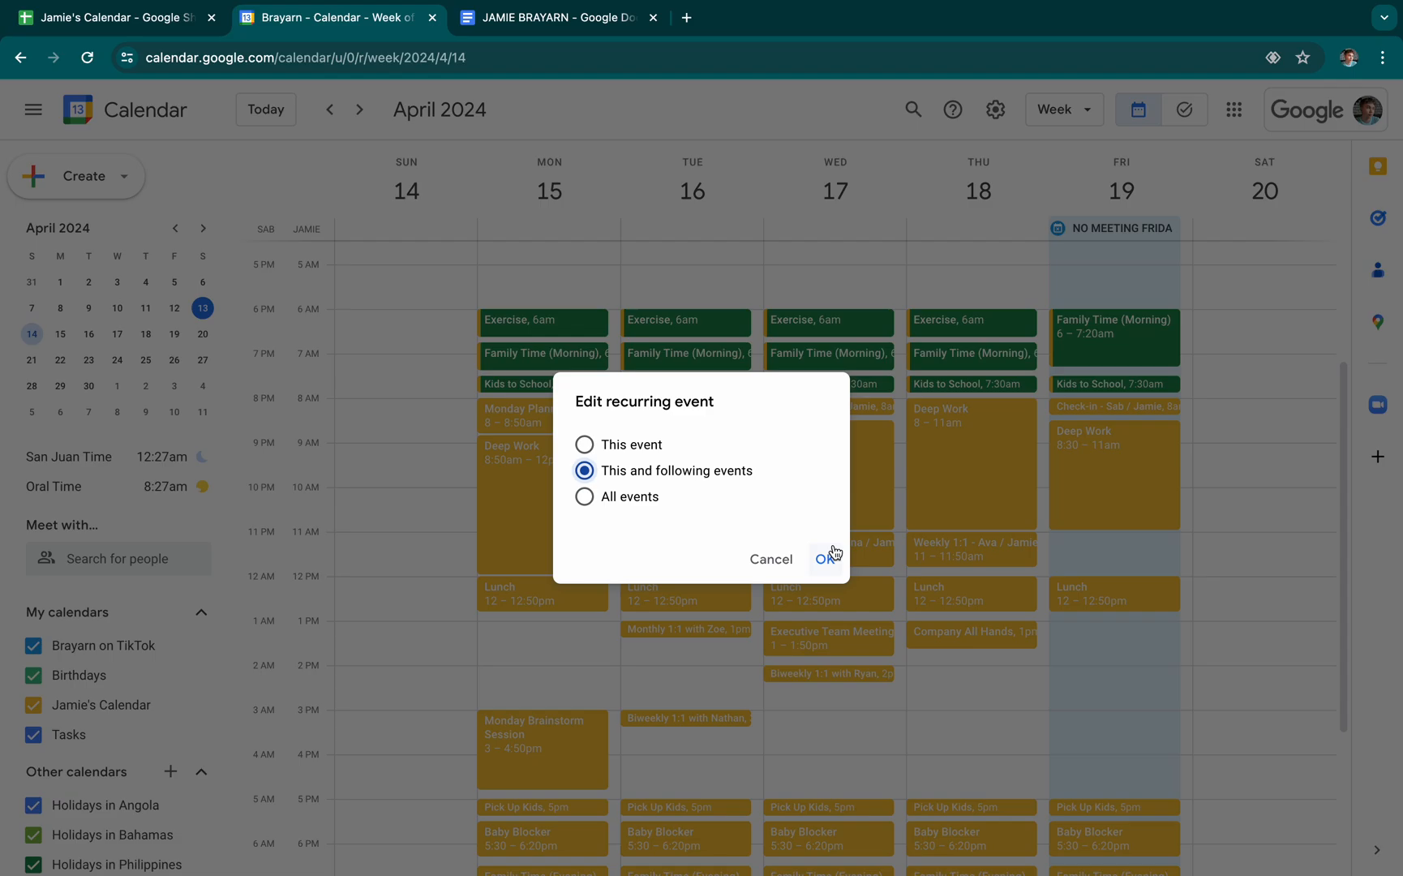
left_click(829, 558)
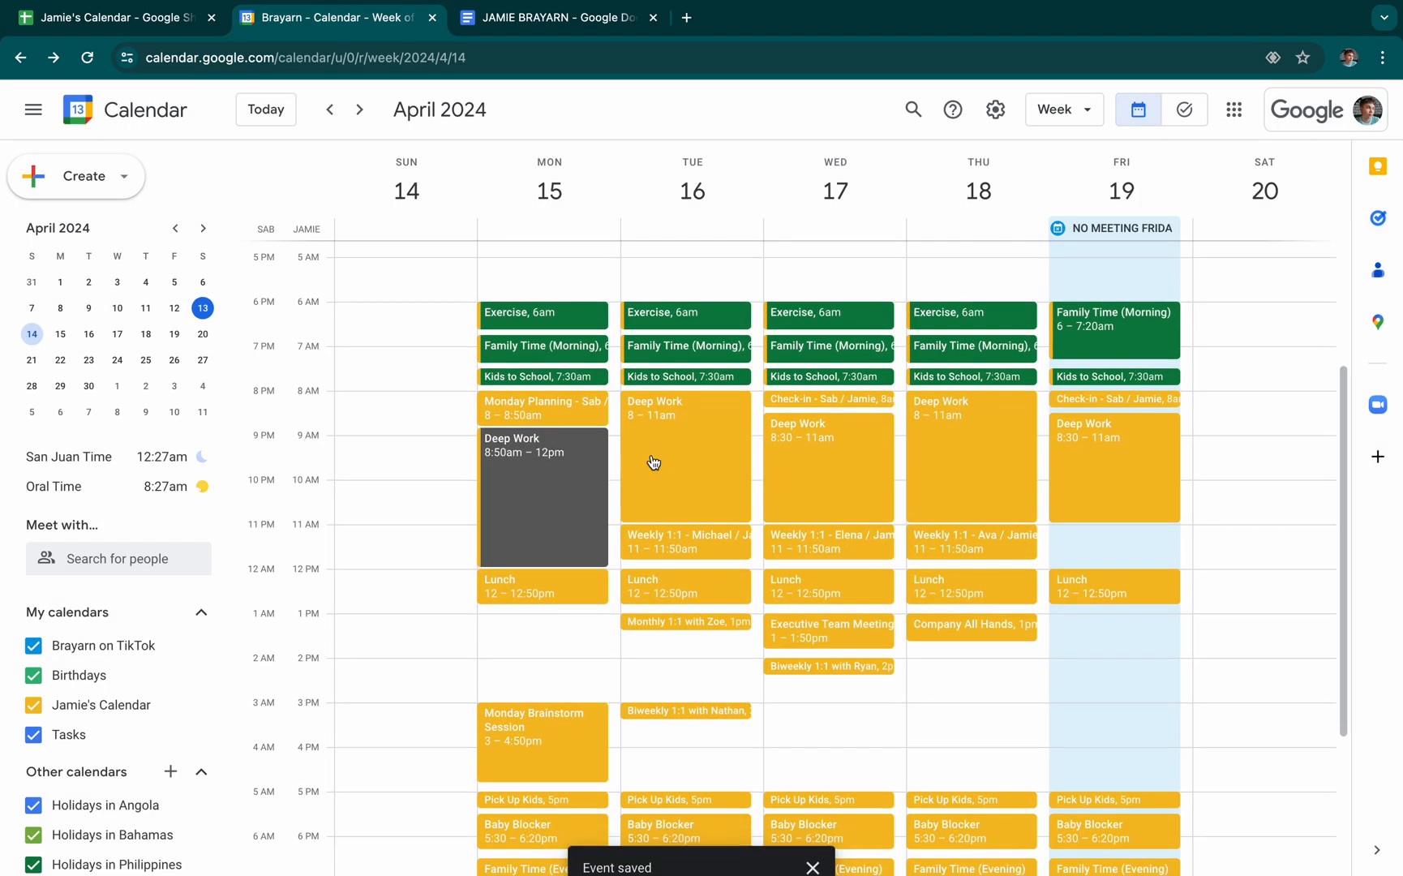
Color Tuesday's Deep Work event Graphite, applying it to this and following events
right_click(658, 456)
left_click(779, 529)
key("Down")
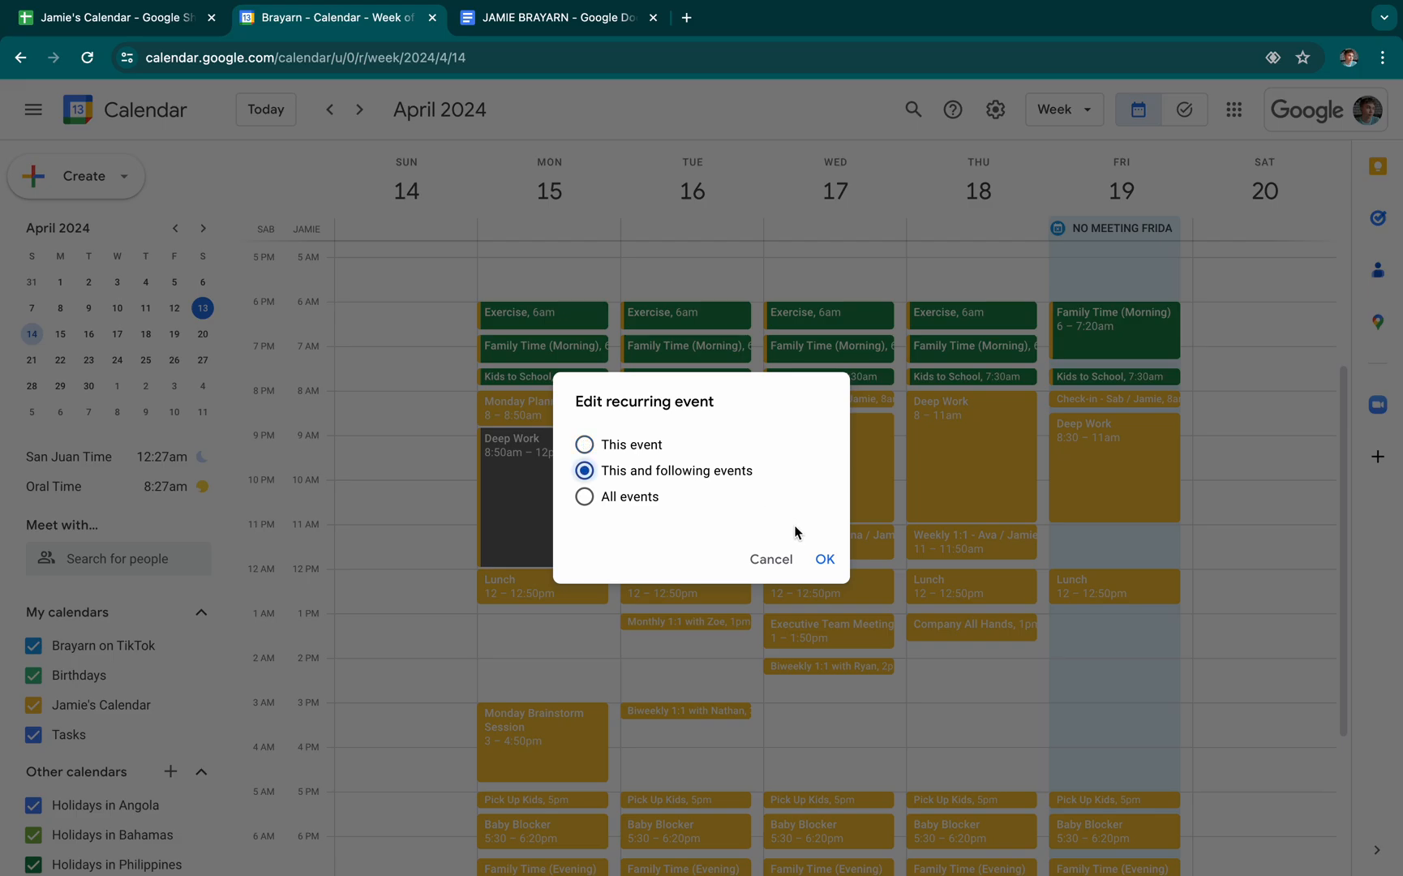
left_click(825, 559)
Color Wednesday's Deep Work event Graphite for this and following events, and check the change in the following week
right_click(829, 472)
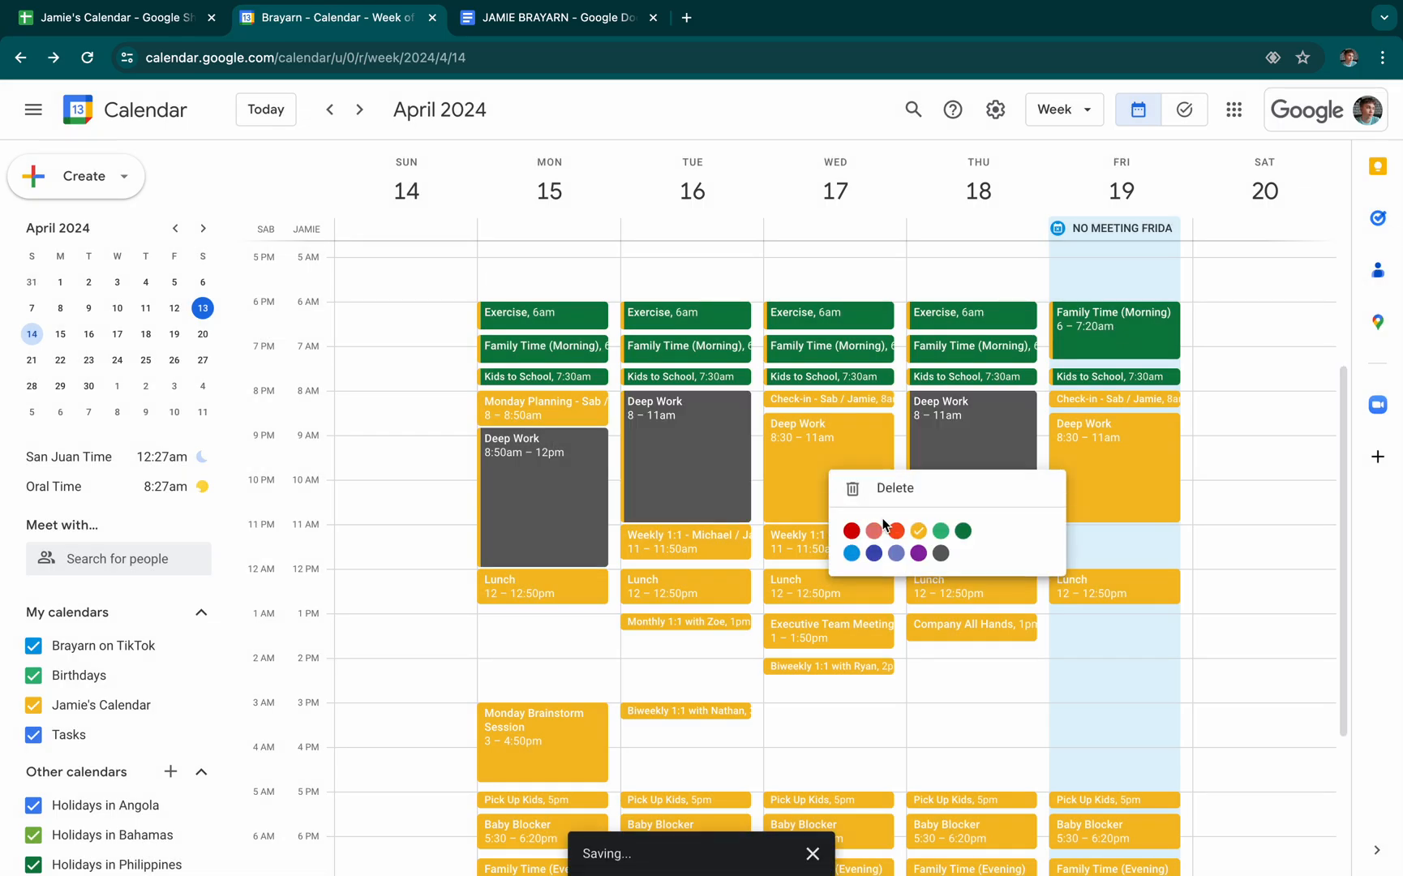
left_click(941, 552)
left_click(724, 471)
left_click(832, 562)
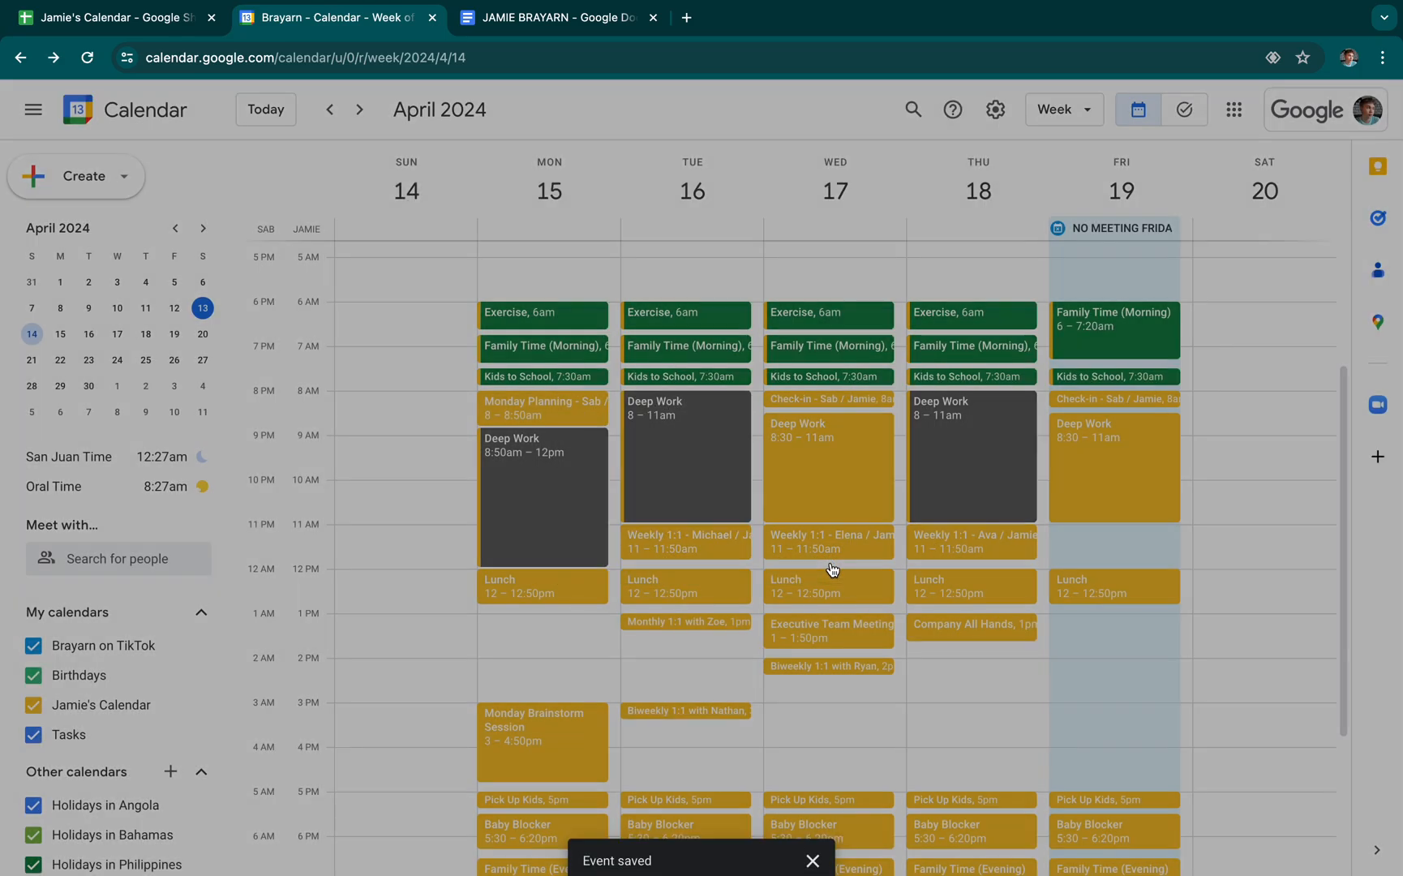
left_click(351, 107)
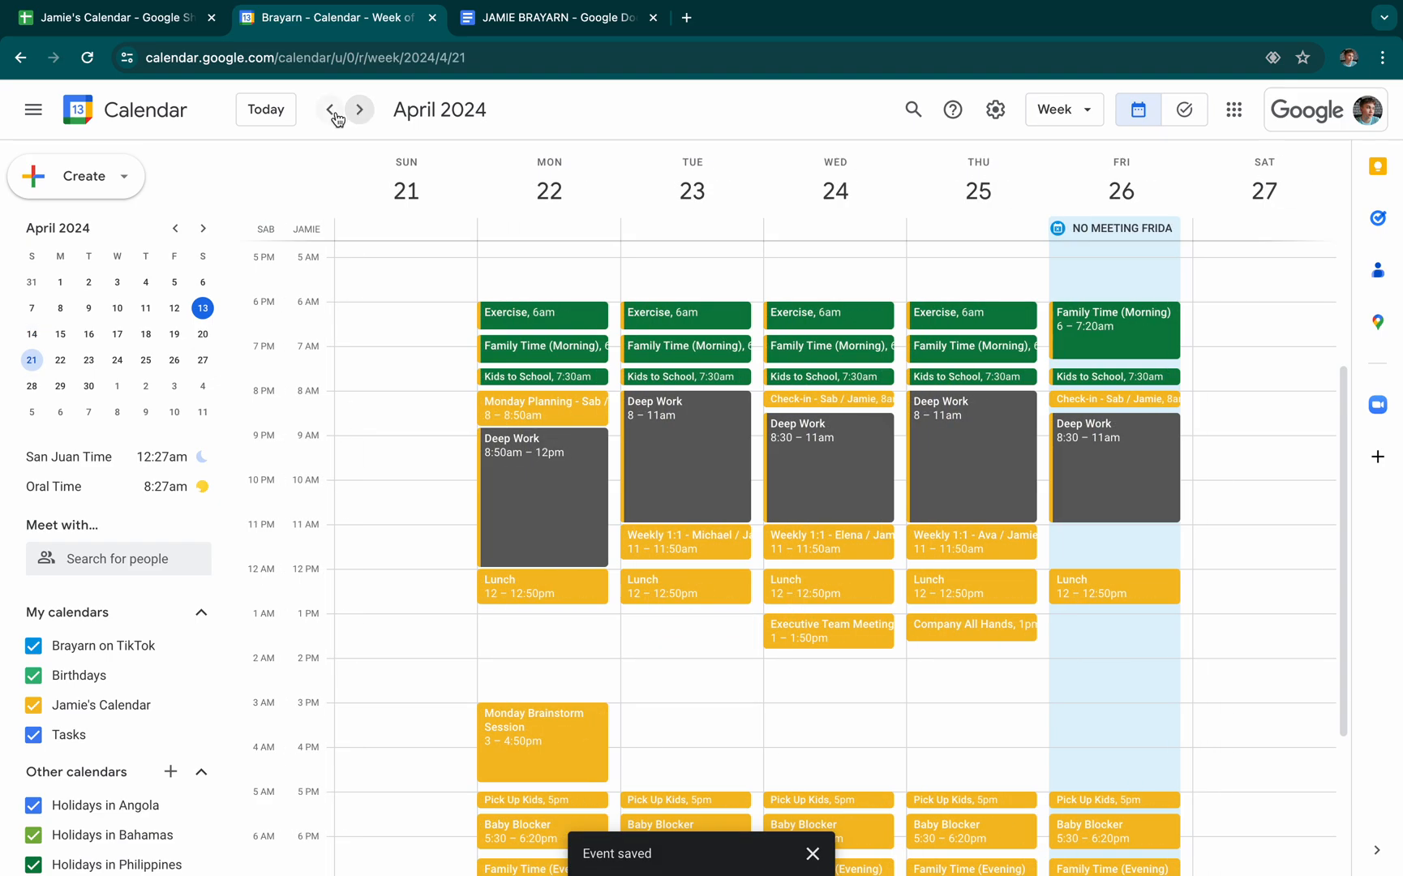
left_click(331, 114)
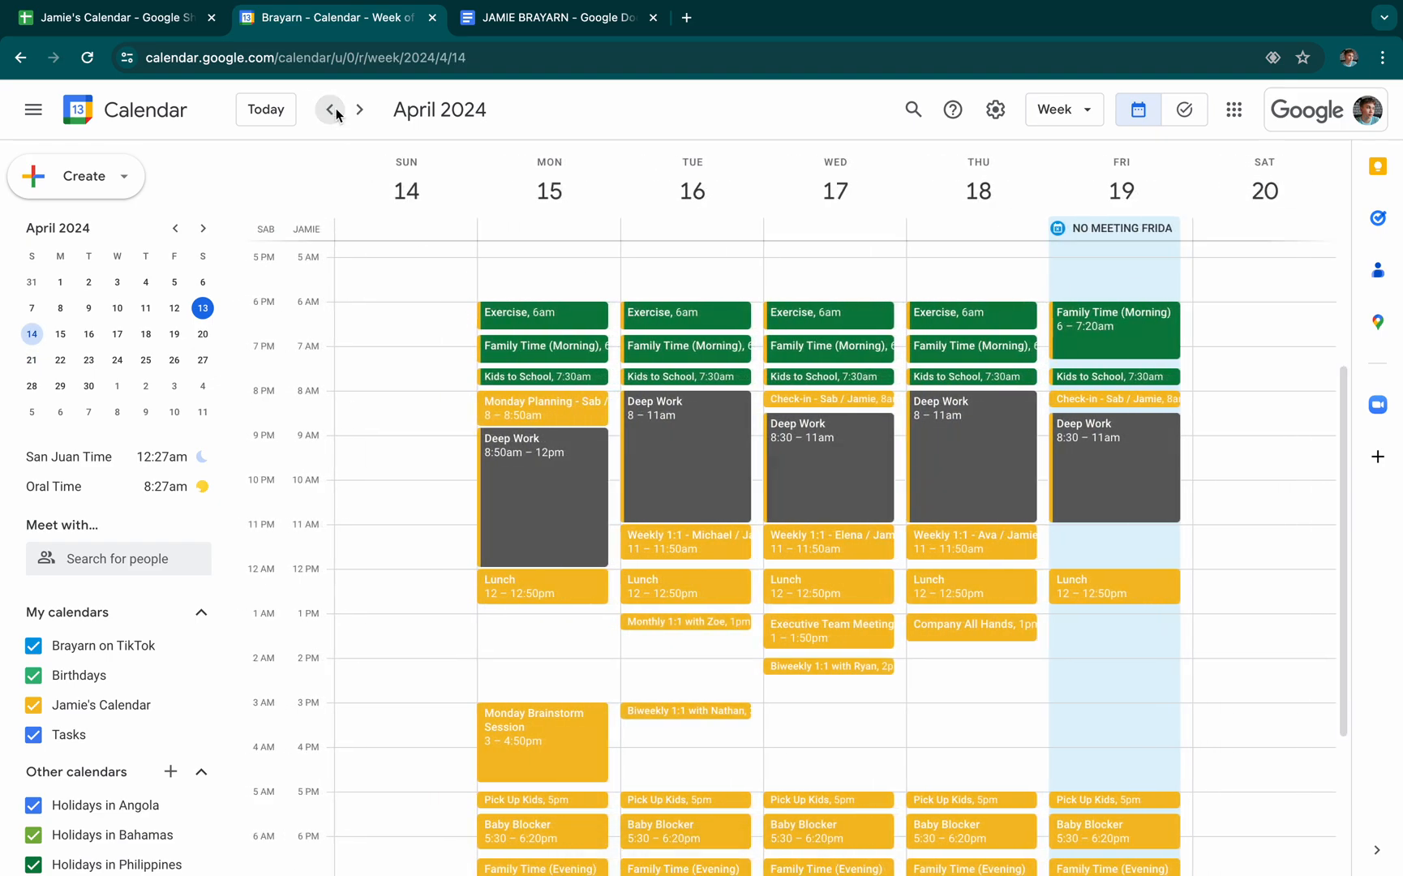
View Monday's Lunch event and look up its event type in the Recurring Meetings sheet
left_click(171, 19)
left_click(341, 18)
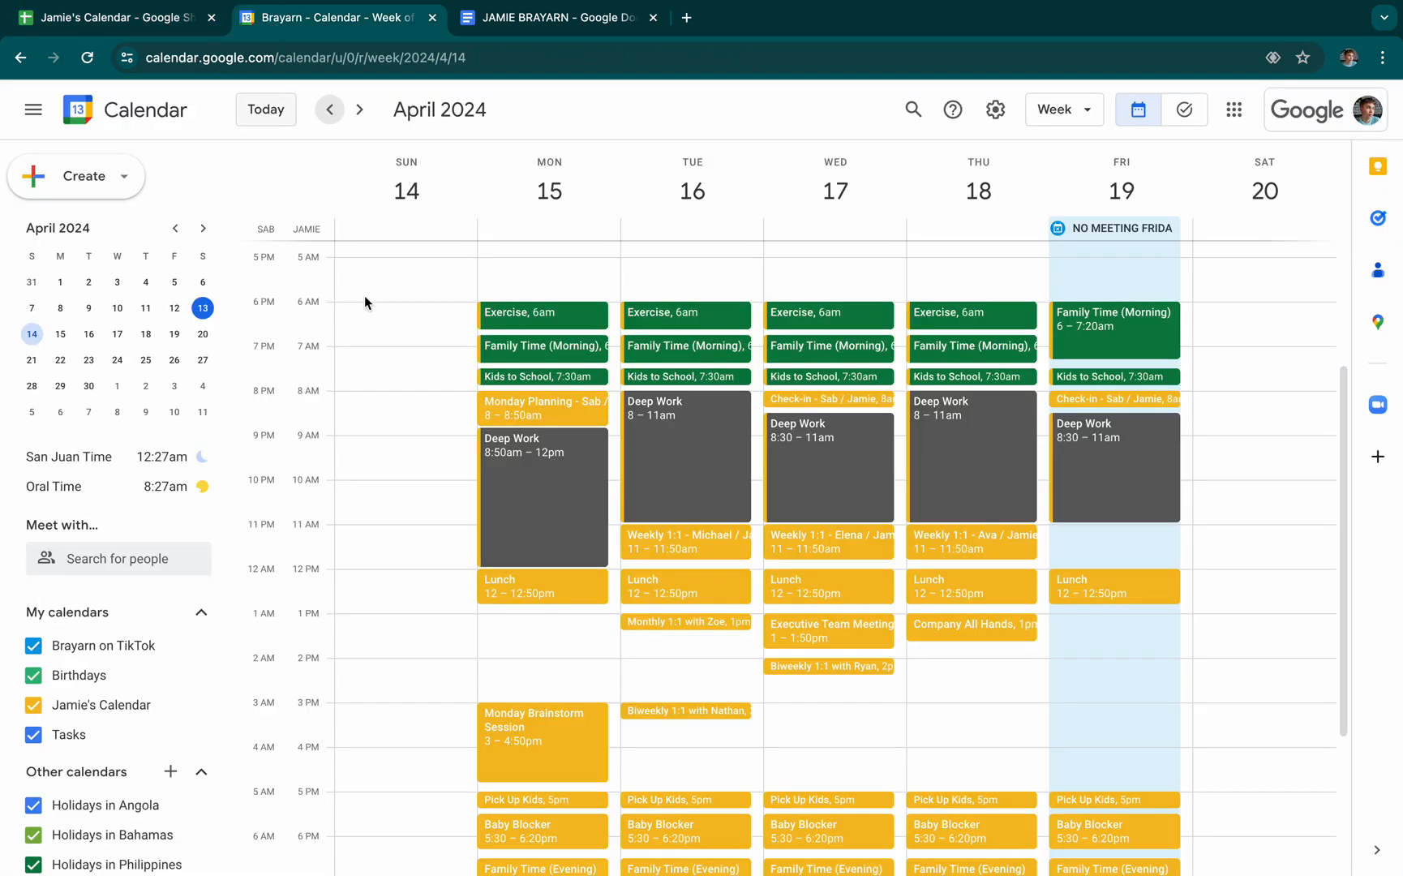
left_click(533, 581)
left_click(222, 22)
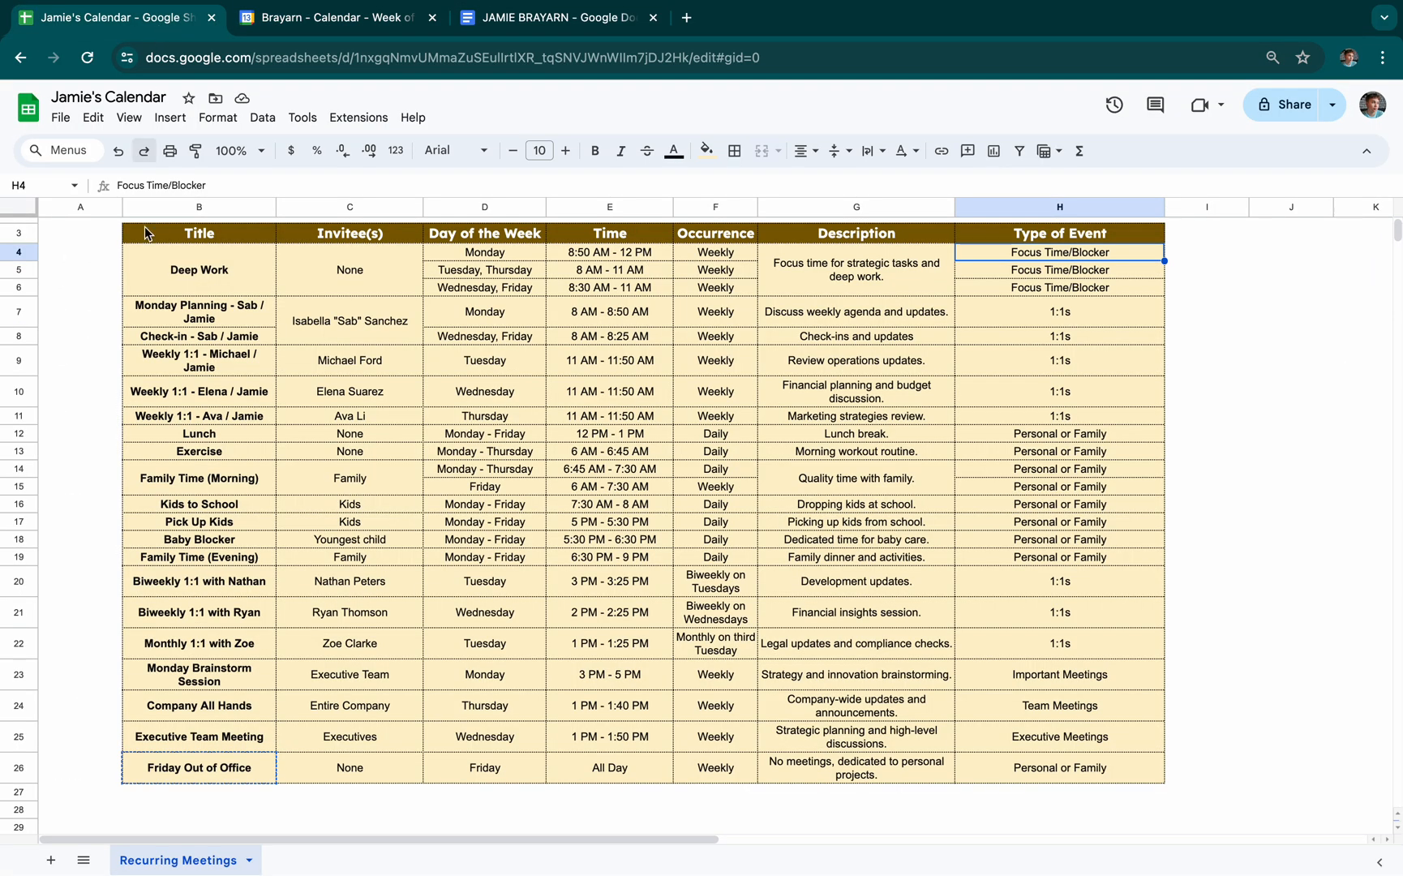
left_click_drag(239, 441, 992, 440)
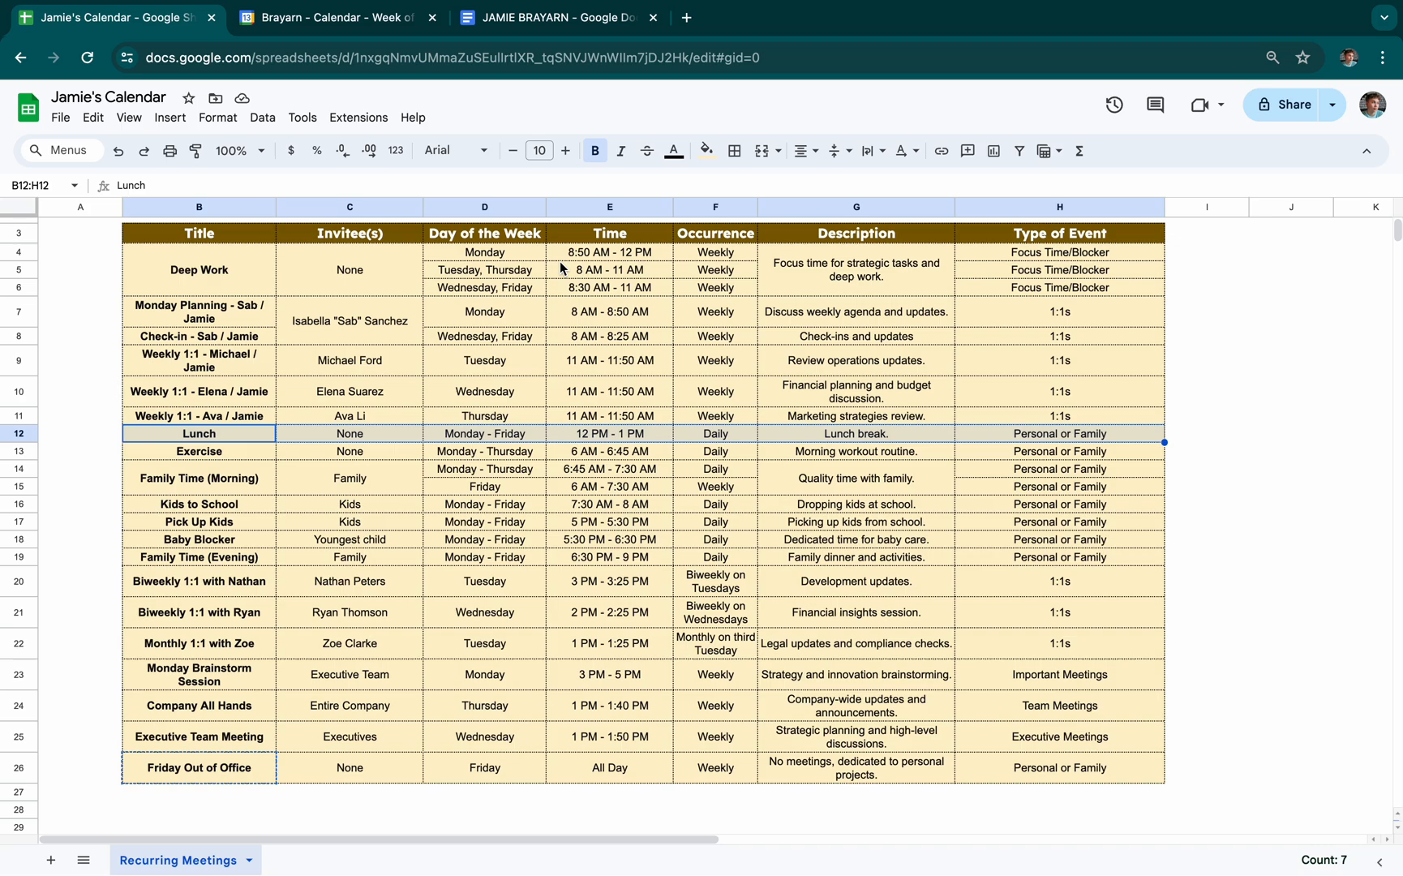
Switch to Google Calendar and color Monday's Lunch event Basil, applying it to this and following events
left_click(341, 18)
key("Escape")
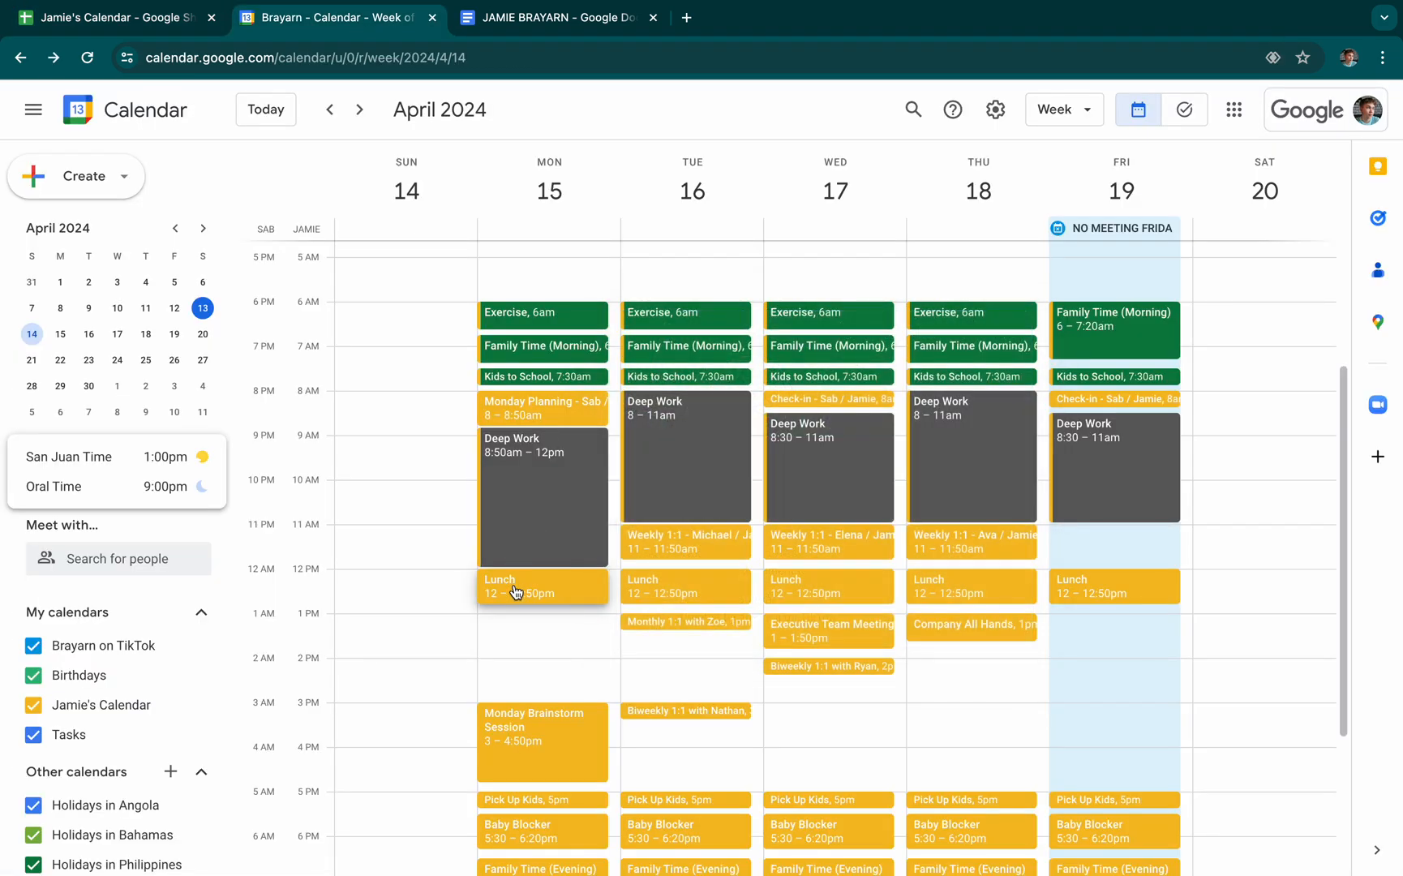
right_click(513, 584)
left_click(647, 646)
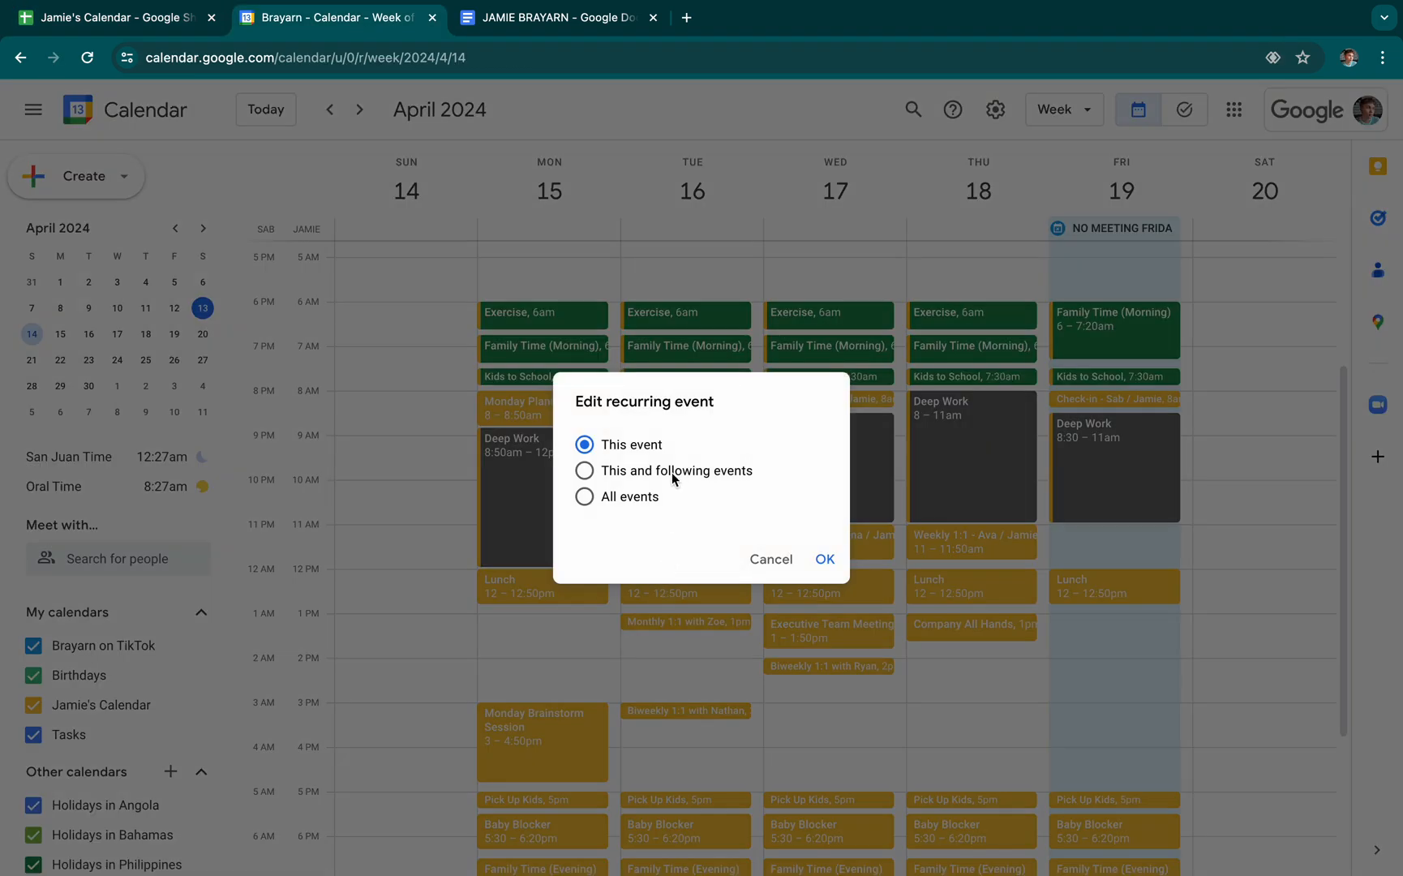
left_click(582, 467)
left_click(834, 561)
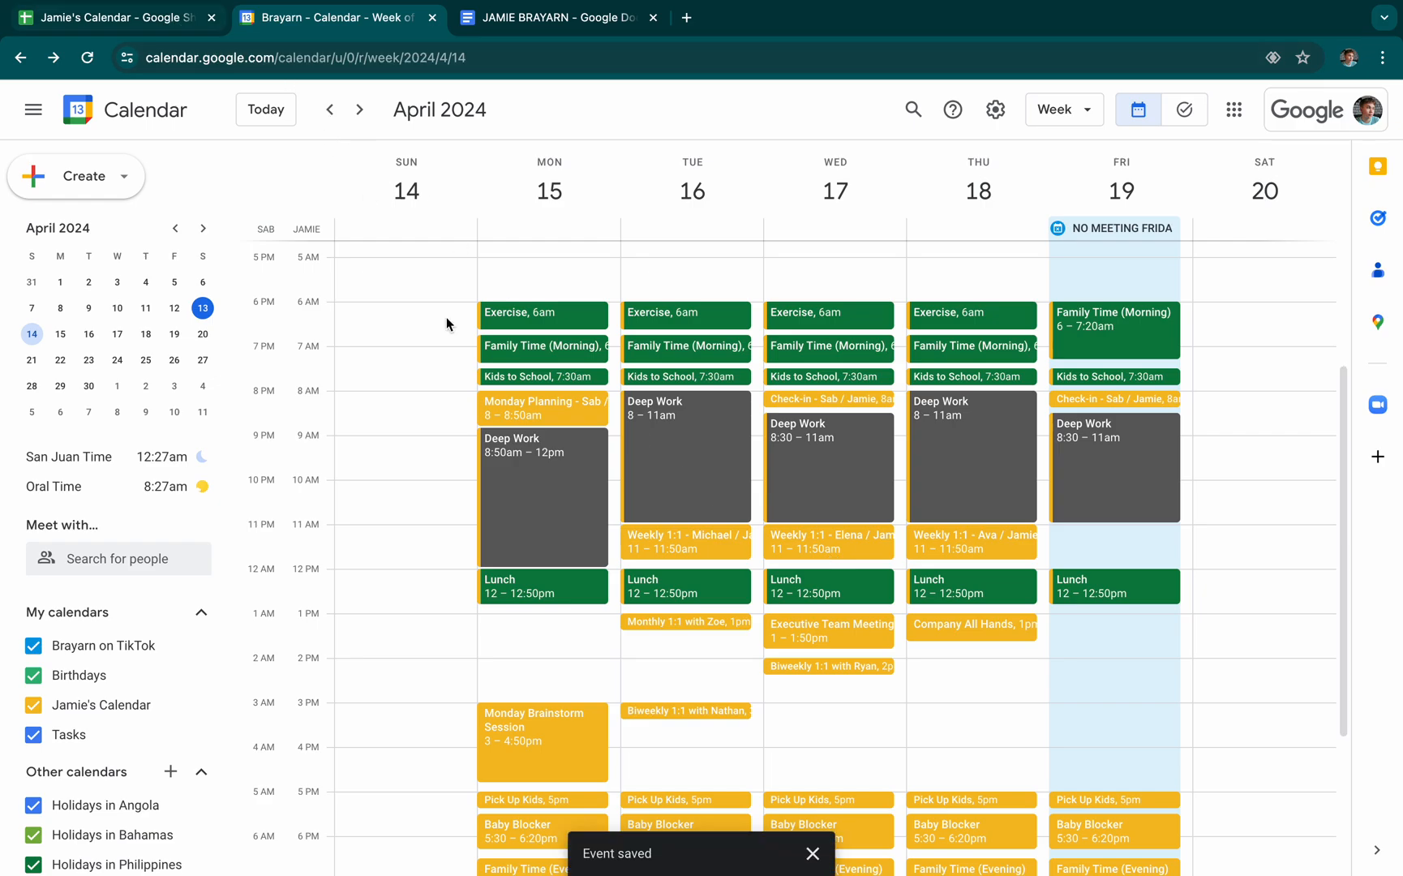
View the Monday Brainstorm Session, and look up its type in the Recurring Meetings sheet and its matching color in the client profile
scroll(551, 744, "down", 1)
left_click(549, 720)
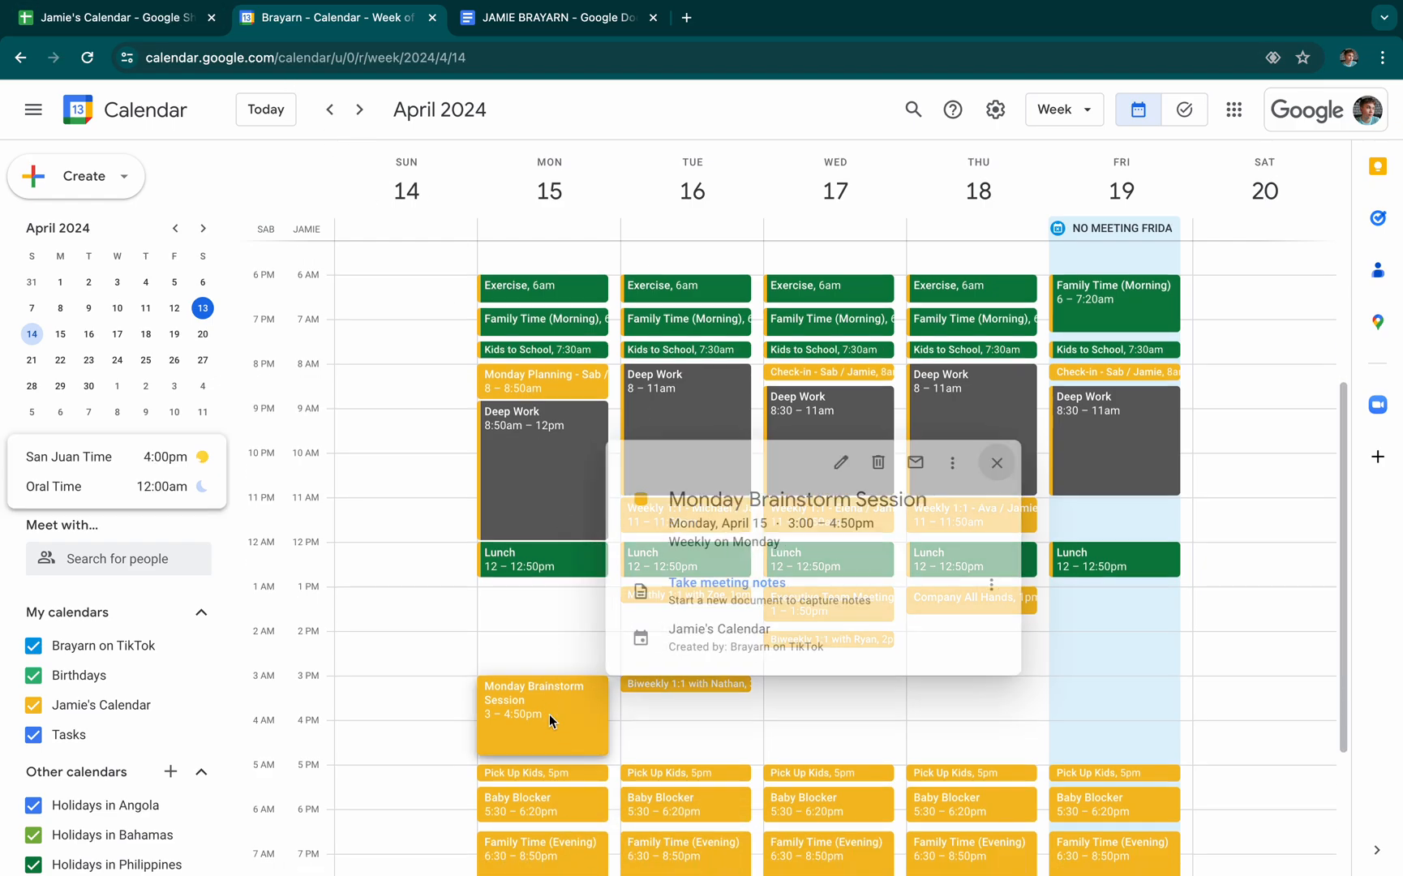
left_click(175, 26)
left_click_drag(264, 677, 1032, 679)
left_click(1031, 679)
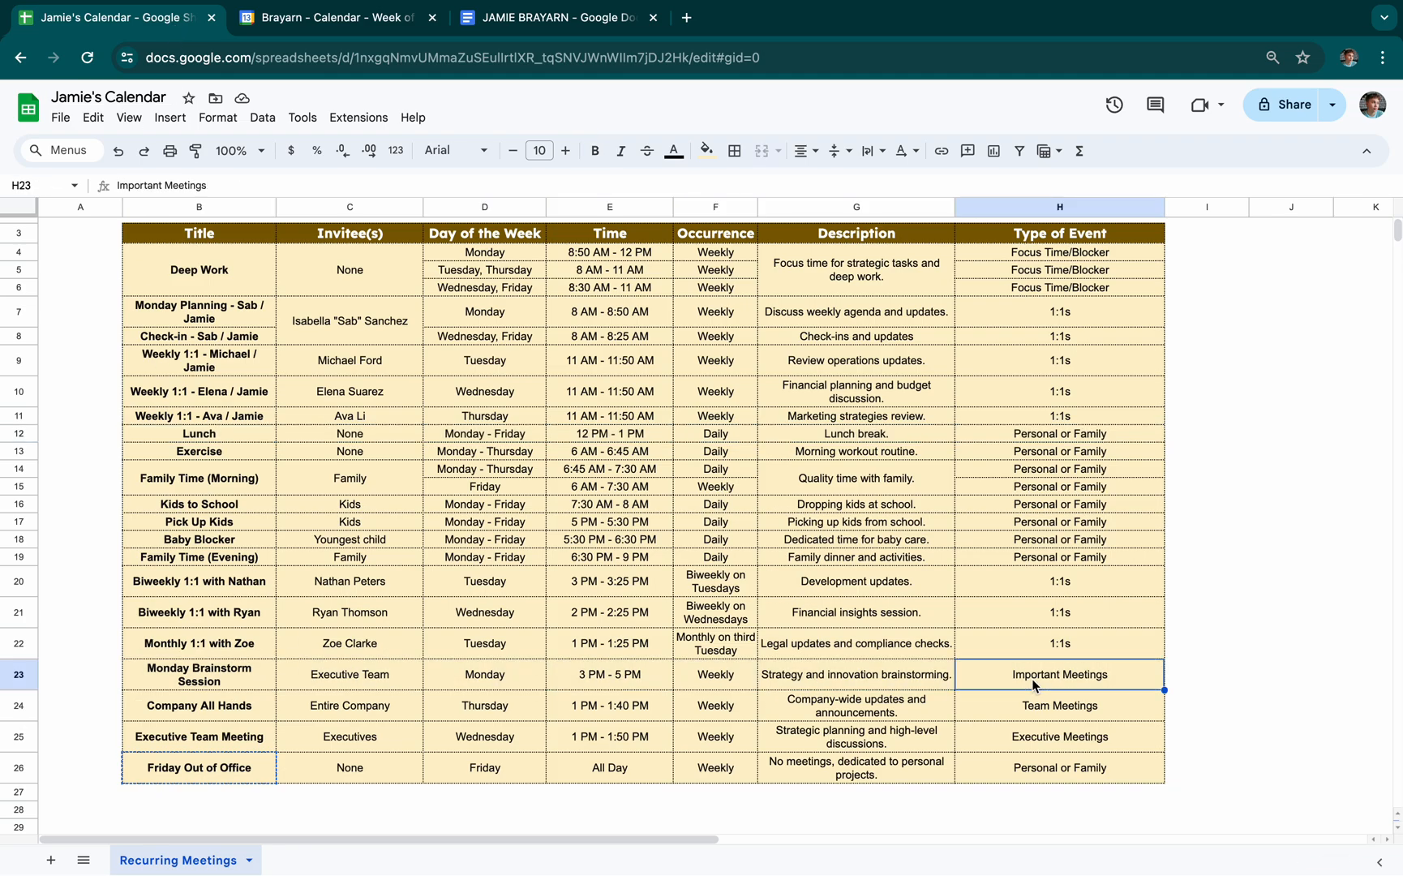
left_click(312, 28)
left_click(521, 708)
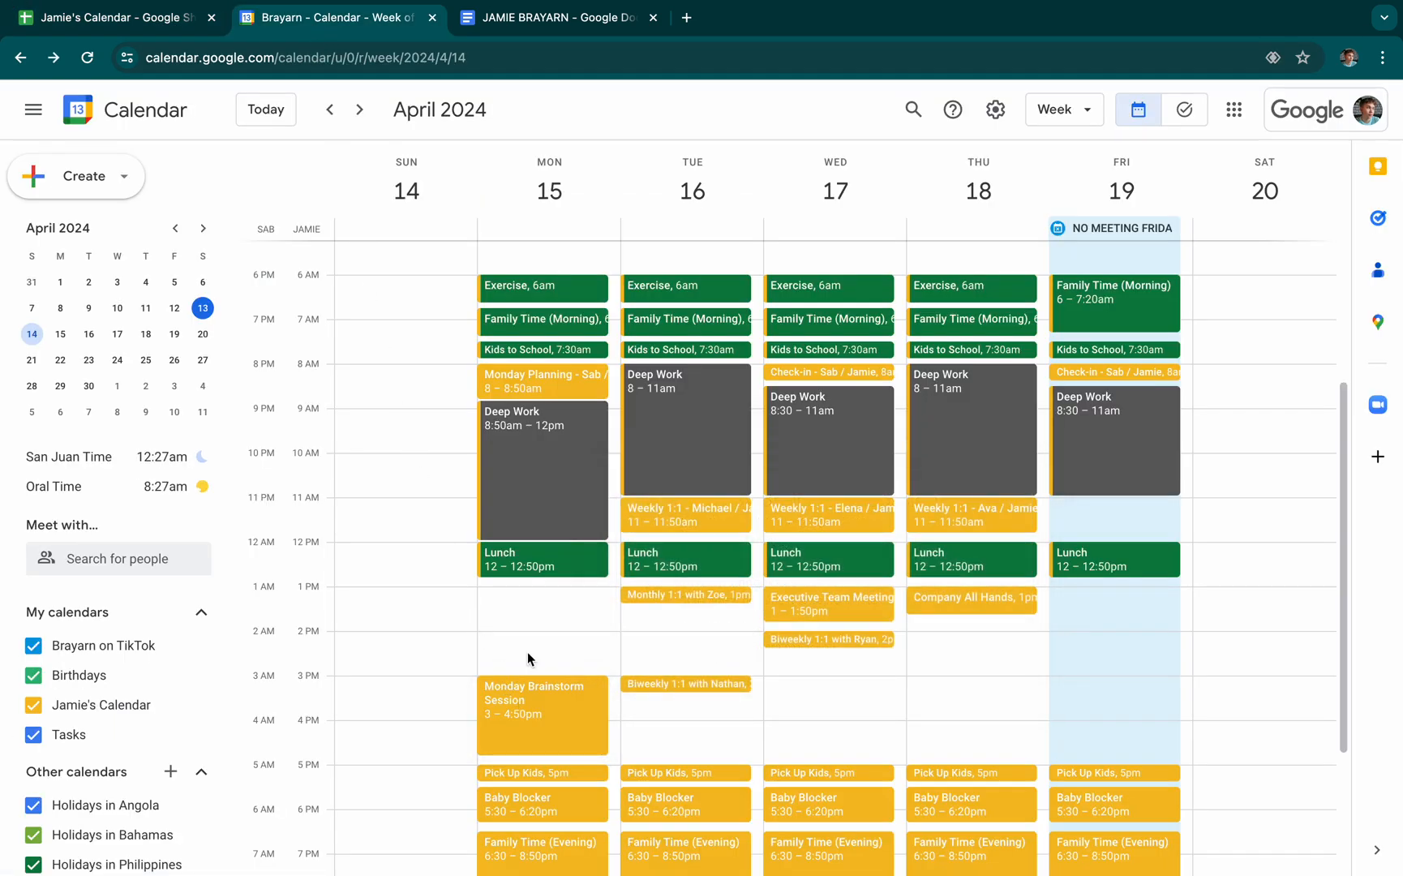
left_click(522, 27)
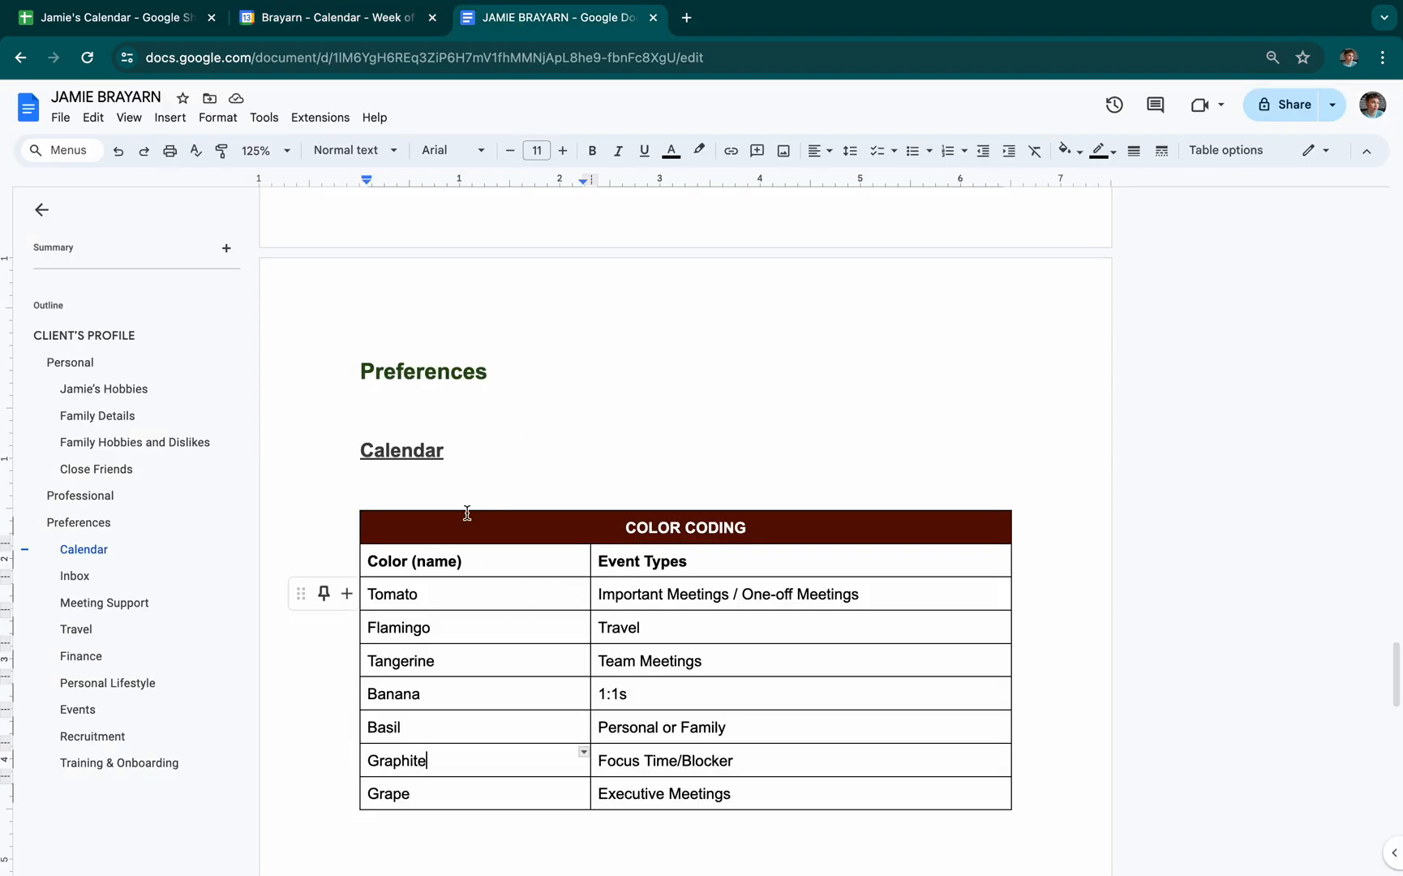
Switch to Google Calendar and color the Monday Brainstorm Session Tomato, applying it to this and following events
left_click(340, 18)
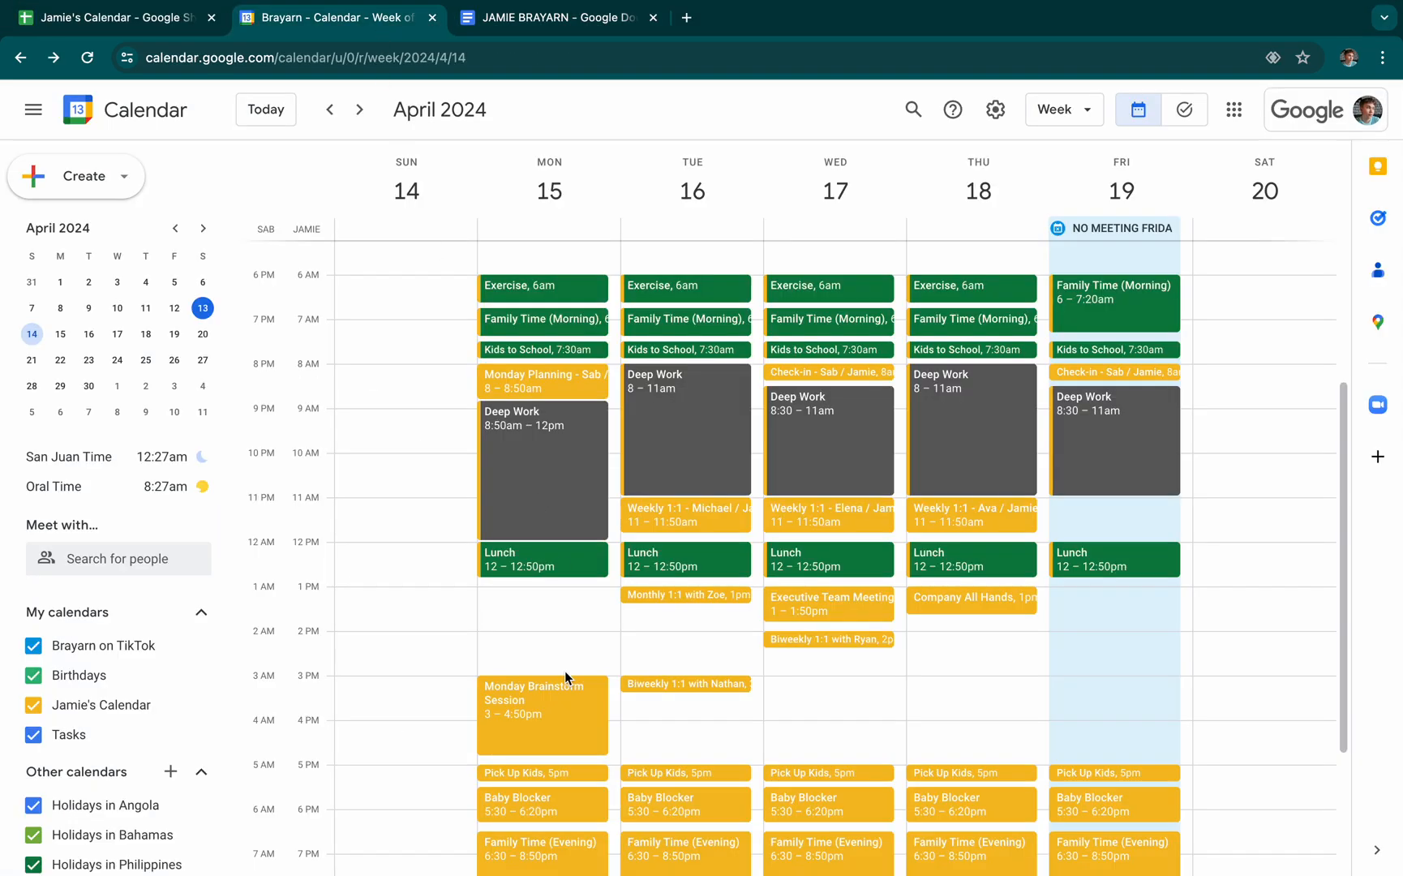
right_click(536, 711)
left_click(556, 771)
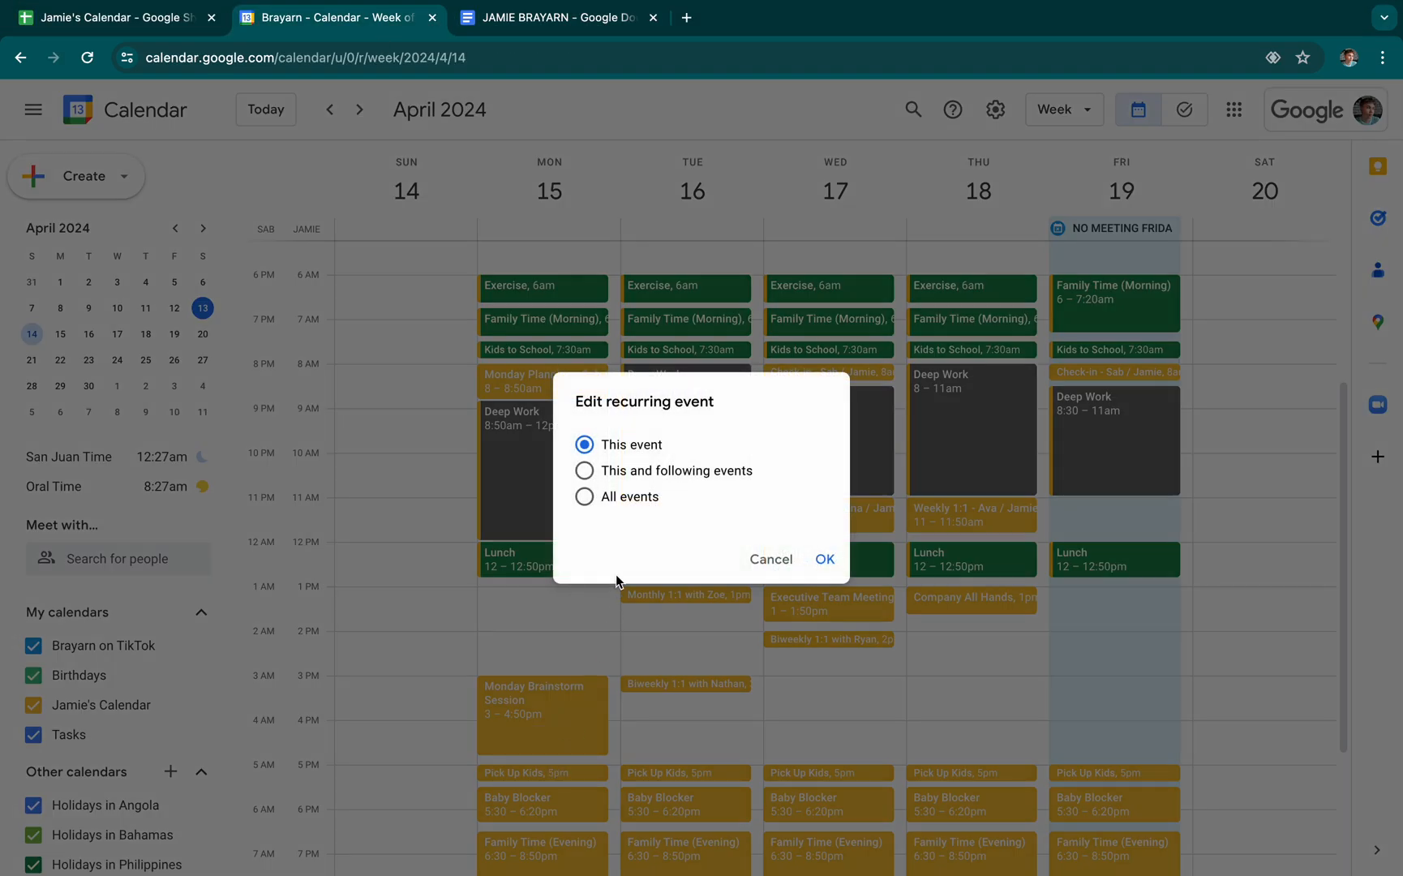
left_click(668, 470)
left_click(825, 560)
Color Monday's Pick Up Kids event Basil, applying it to this and following events
scroll(678, 636, "down", 2)
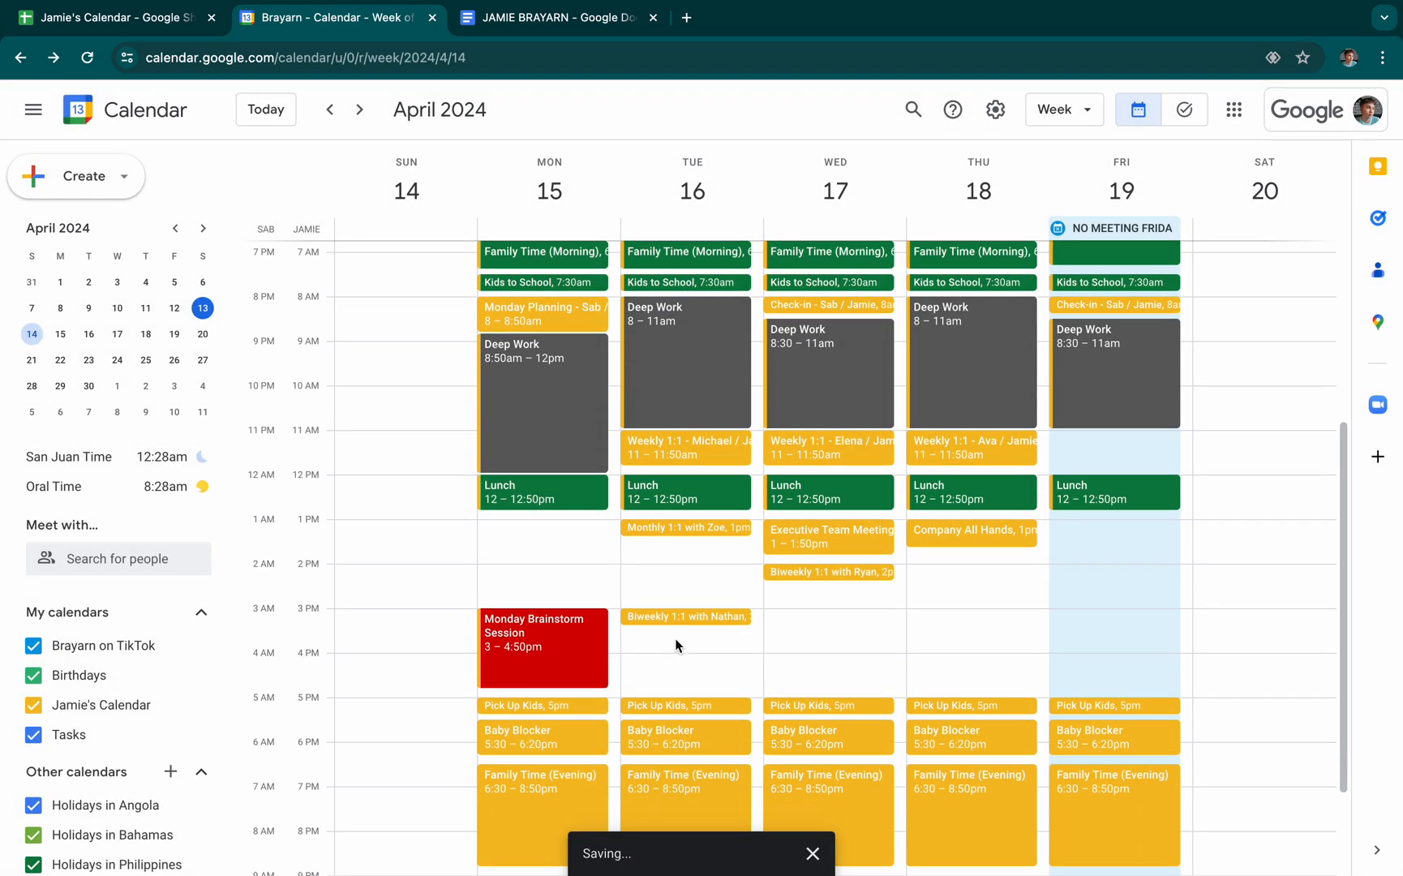
scroll(530, 726, "down", 1)
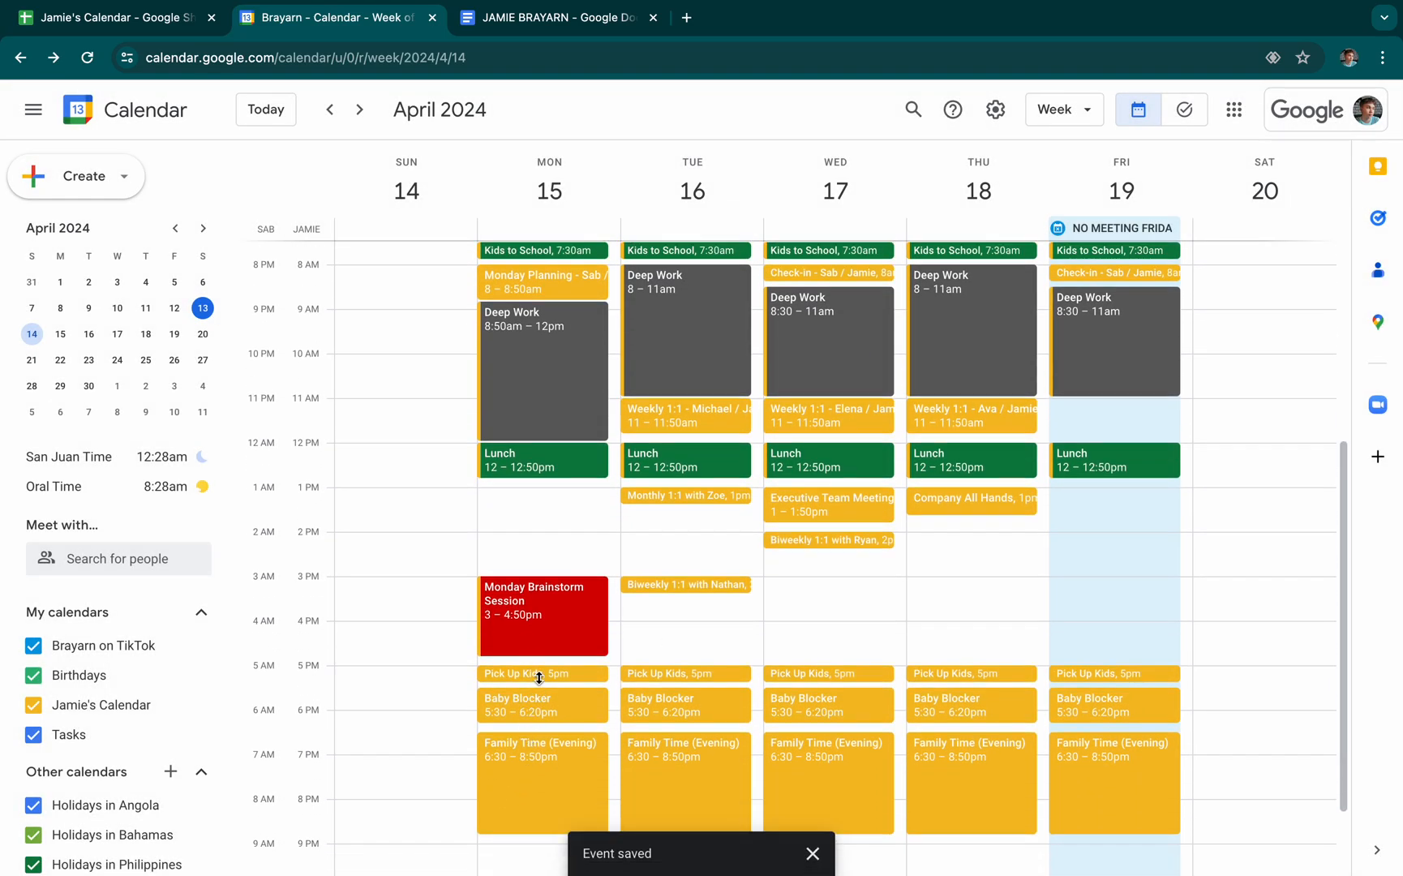
right_click(539, 678)
left_click(665, 732)
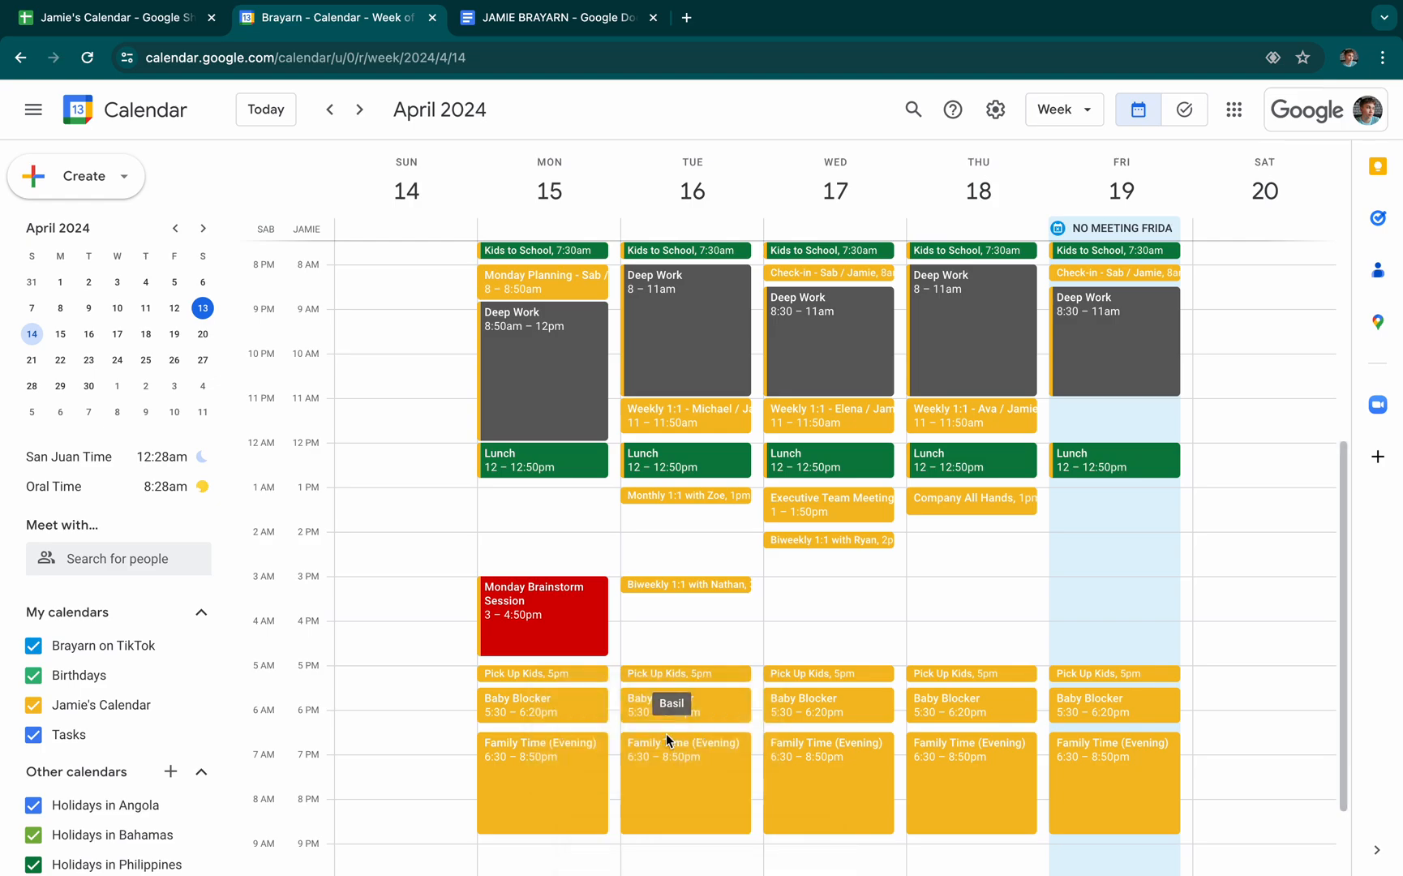
left_click(690, 471)
left_click(825, 559)
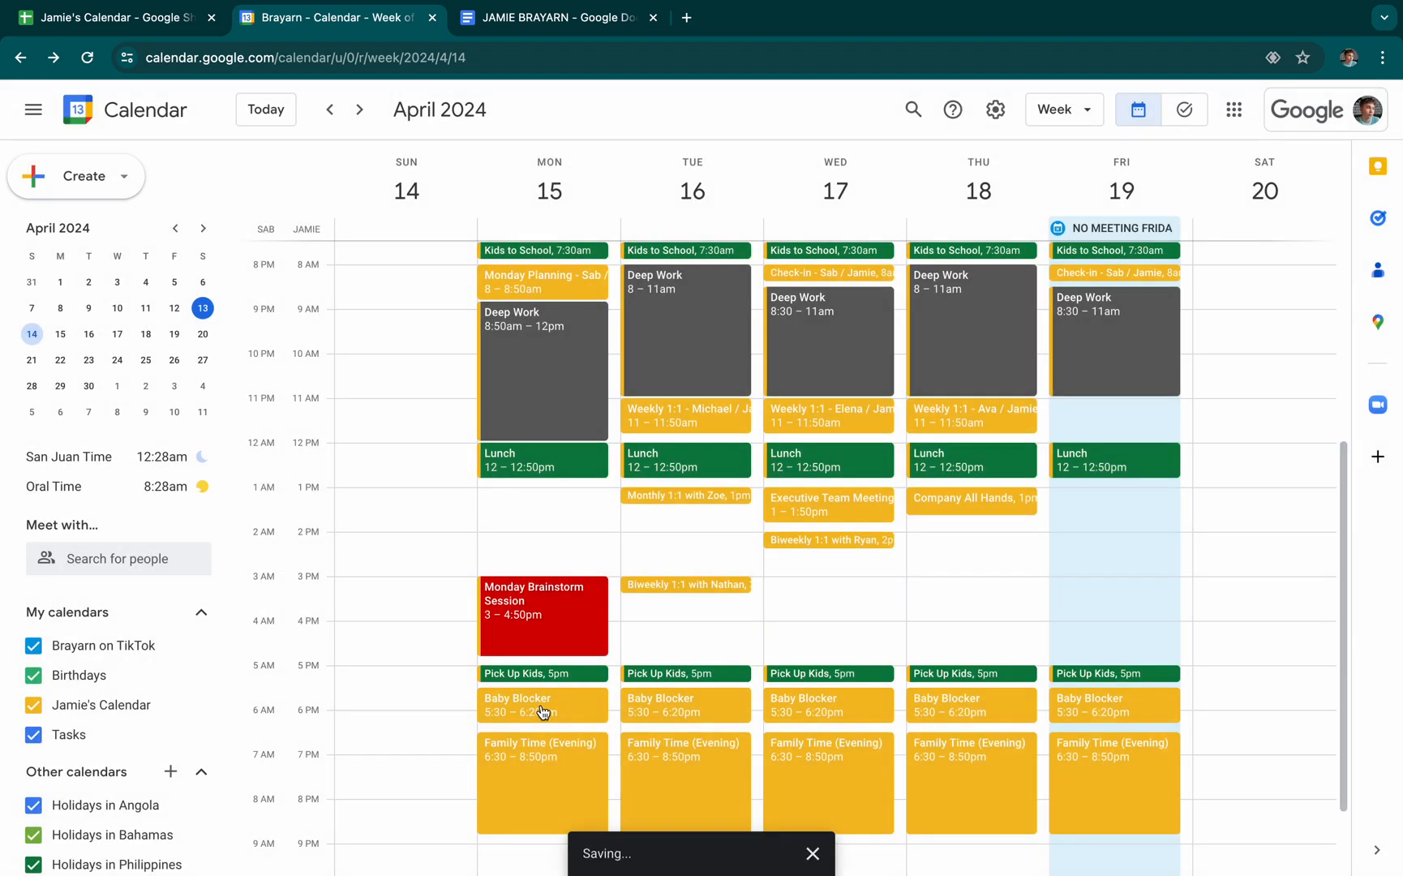
Color Monday's Baby Blocker event Basil, applying it to this and following events
right_click(540, 707)
left_click(674, 766)
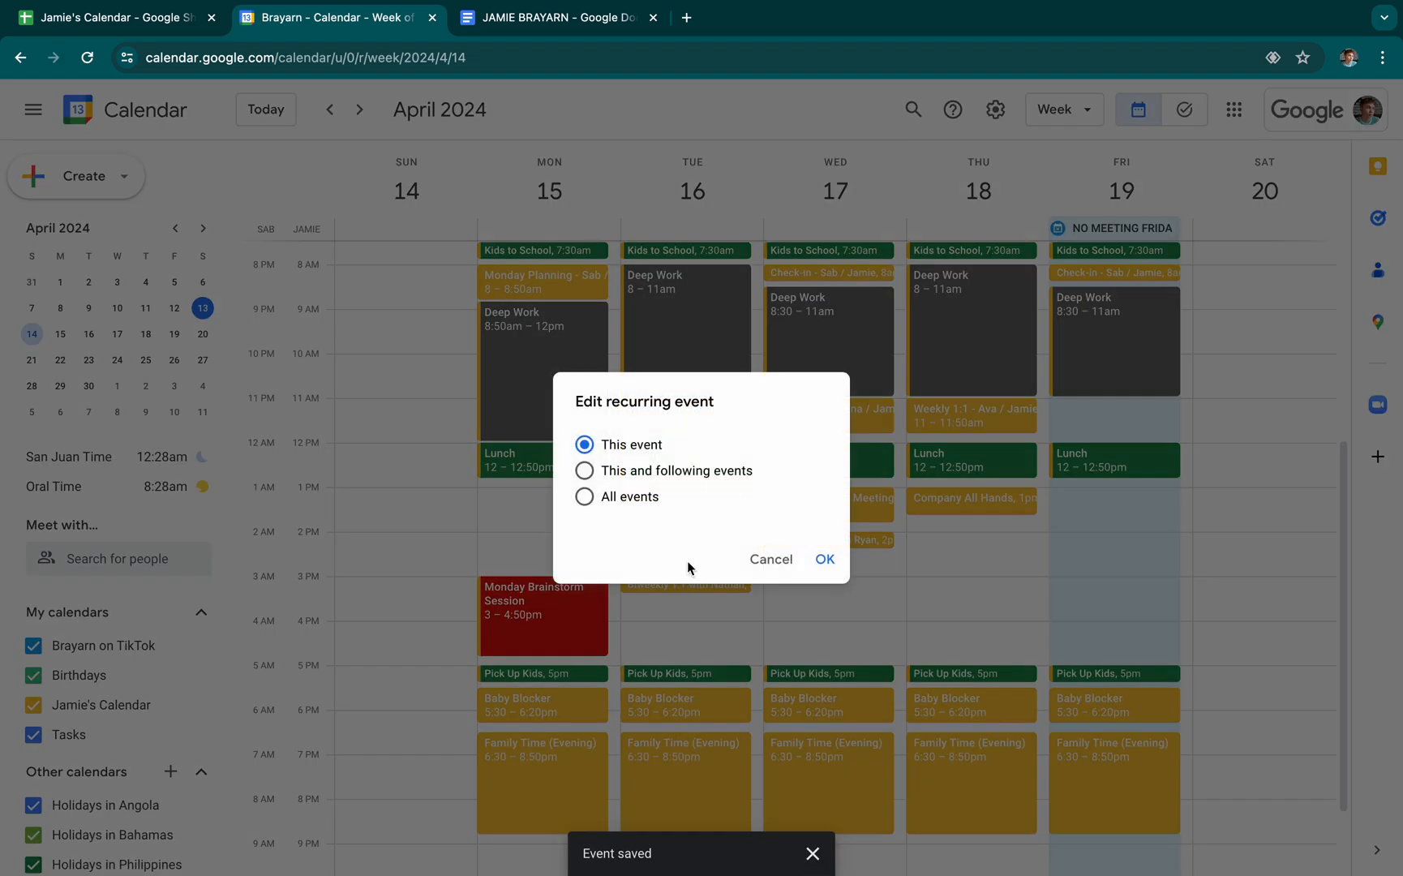
left_click(713, 477)
left_click(824, 559)
Color Monday's Family Time (Evening) event Basil, applying it to this and following events
right_click(567, 750)
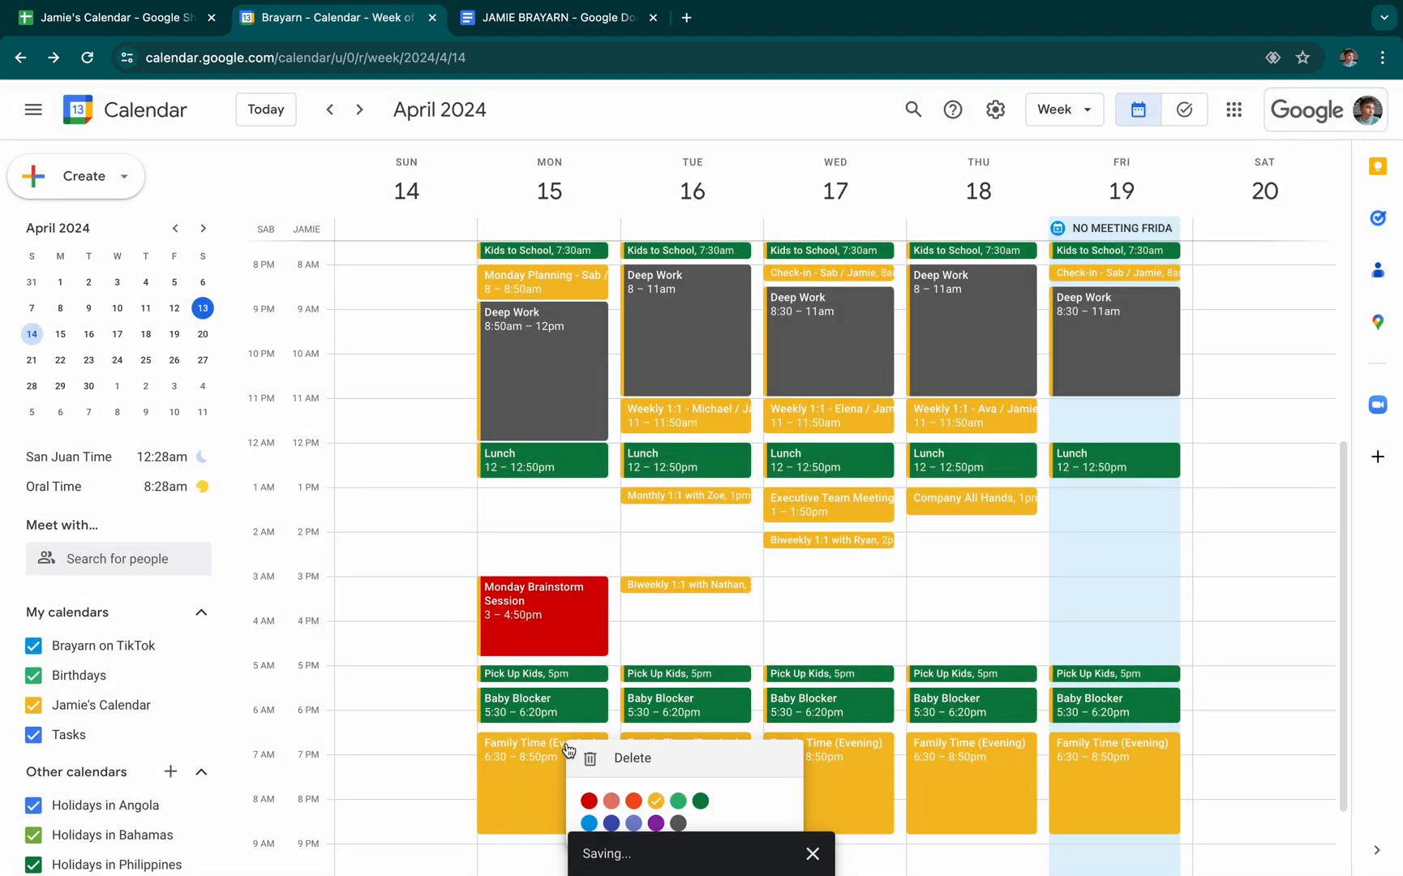
left_click(701, 801)
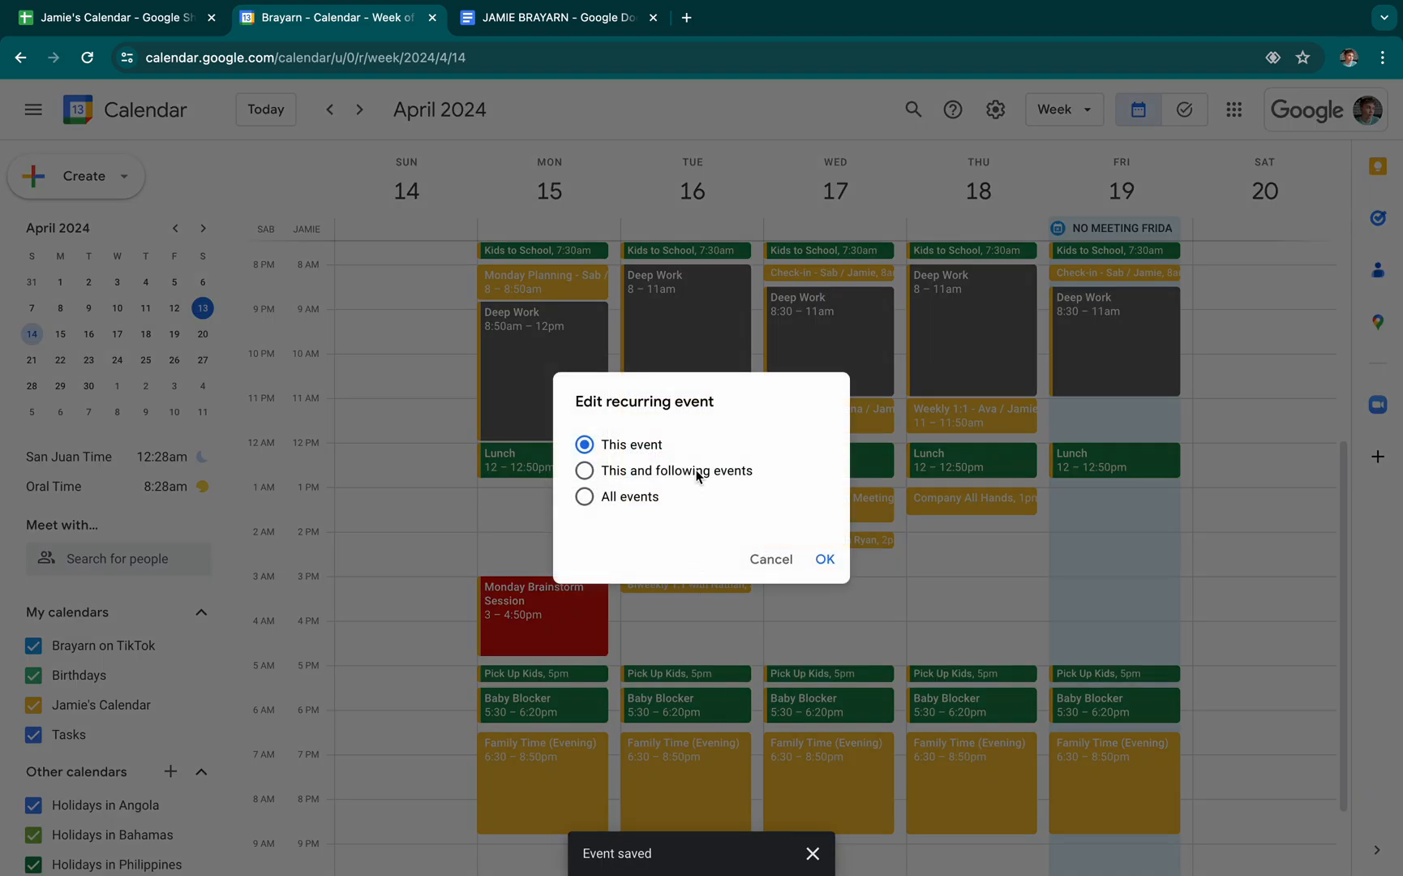
left_click(696, 476)
left_click(825, 561)
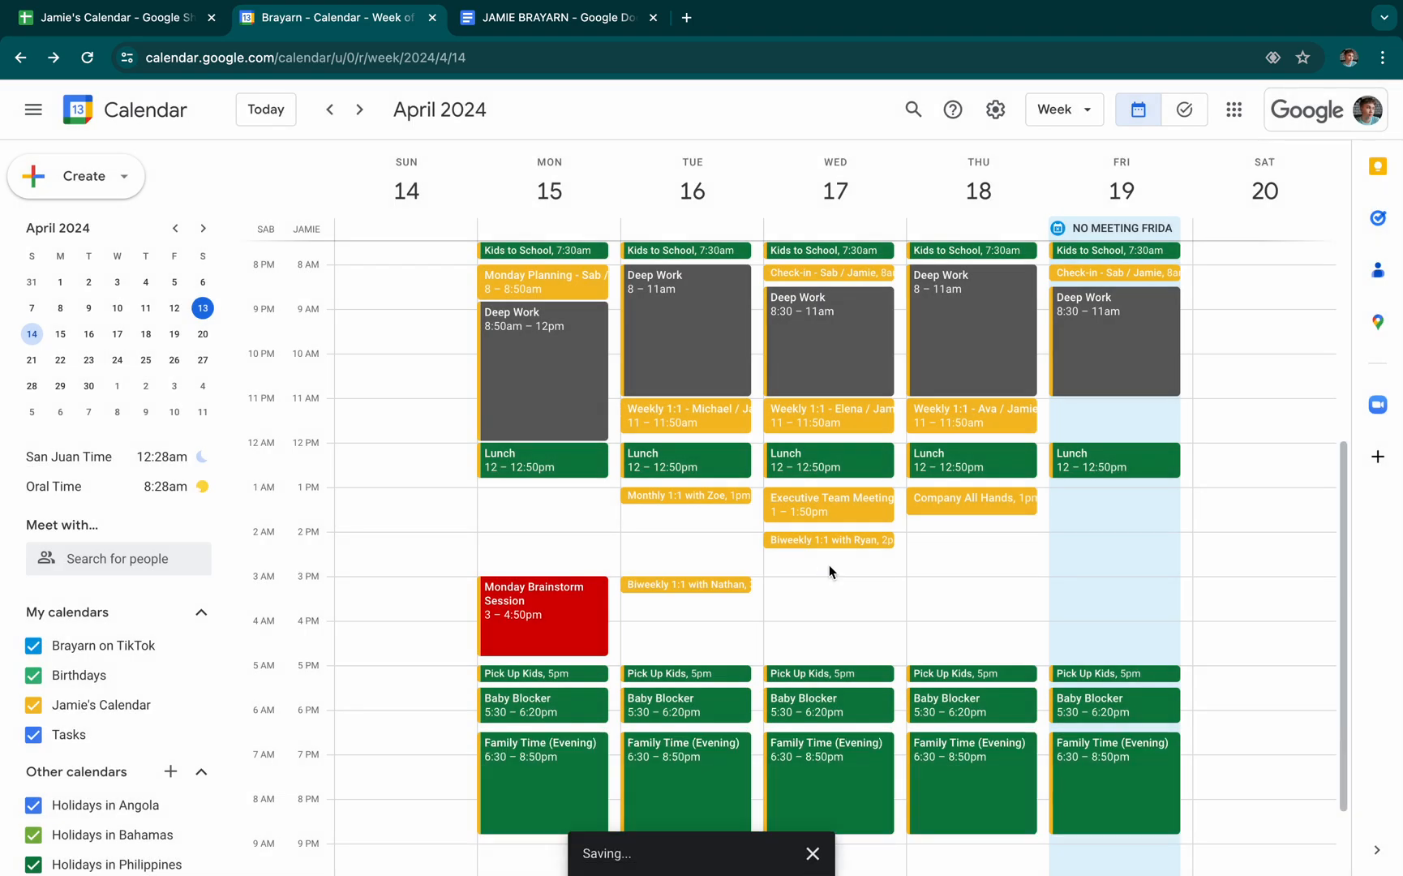
View Tuesday's Weekly 1:1 event, look up the color for 1:1s in the client profile, and return to Google Calendar
scroll(818, 591, "up", 2)
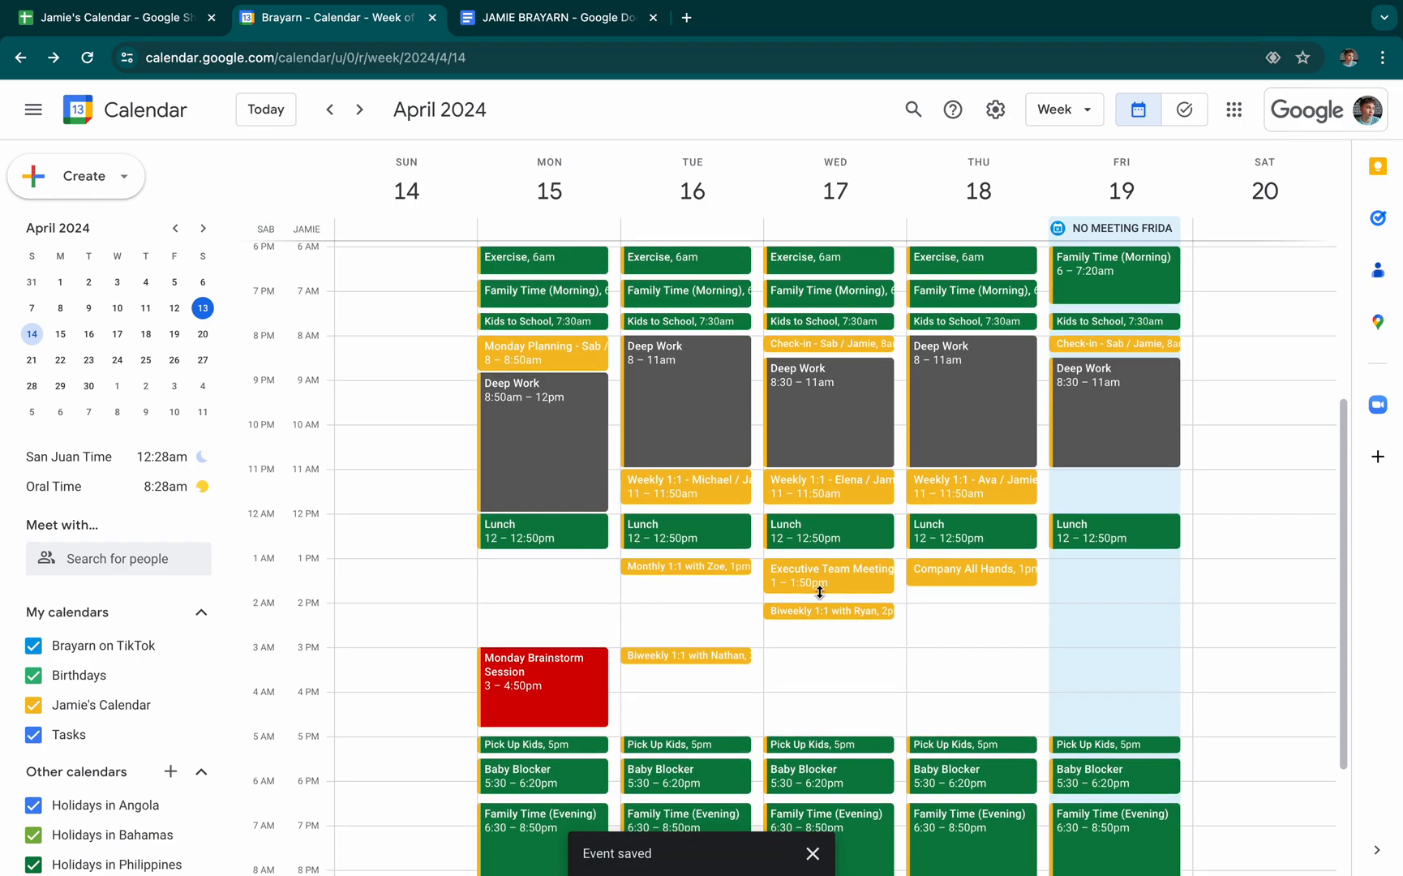
scroll(854, 631, "up", 1)
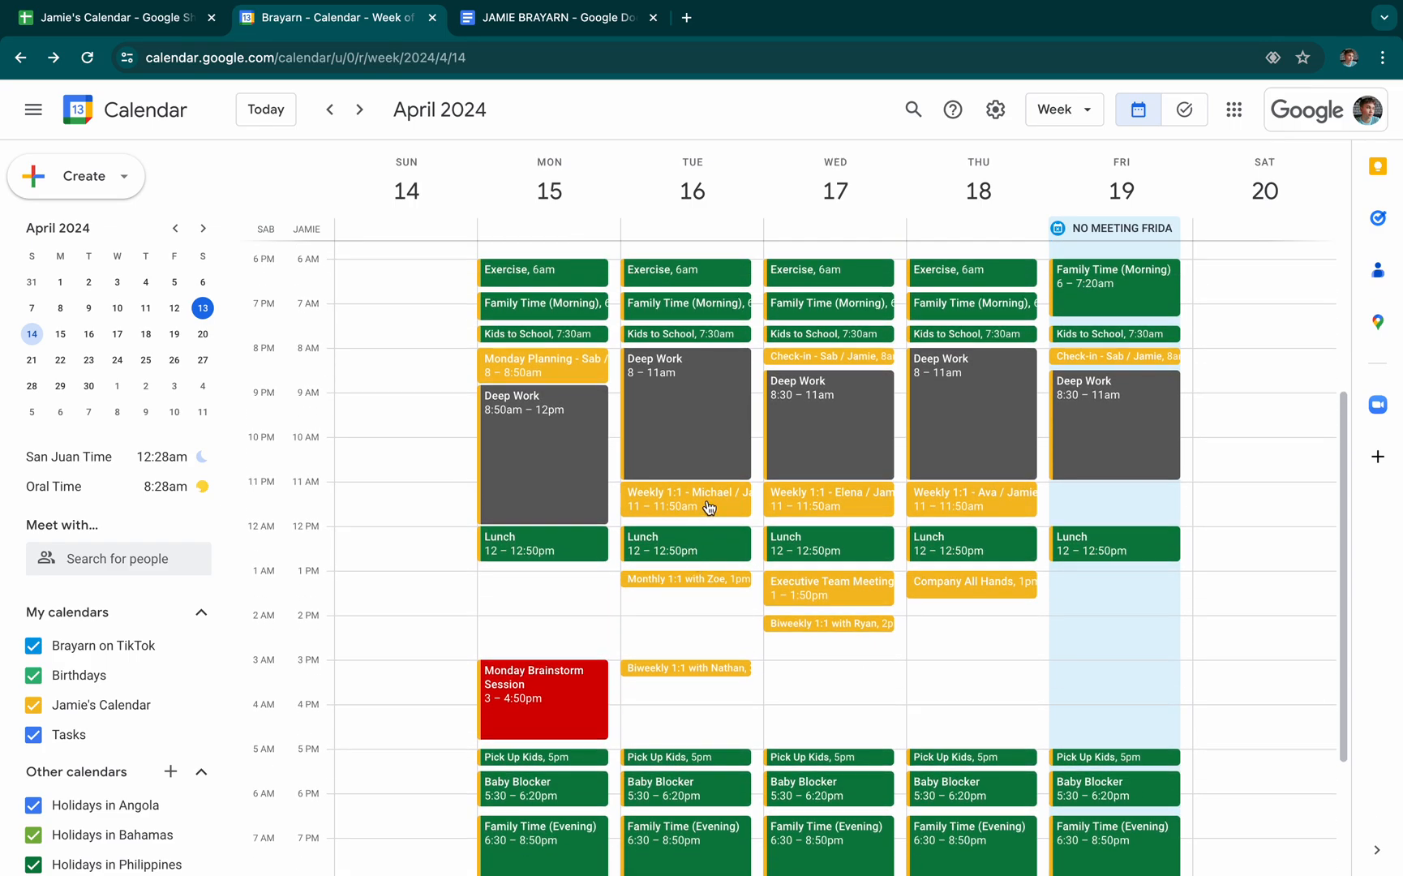
left_click(709, 508)
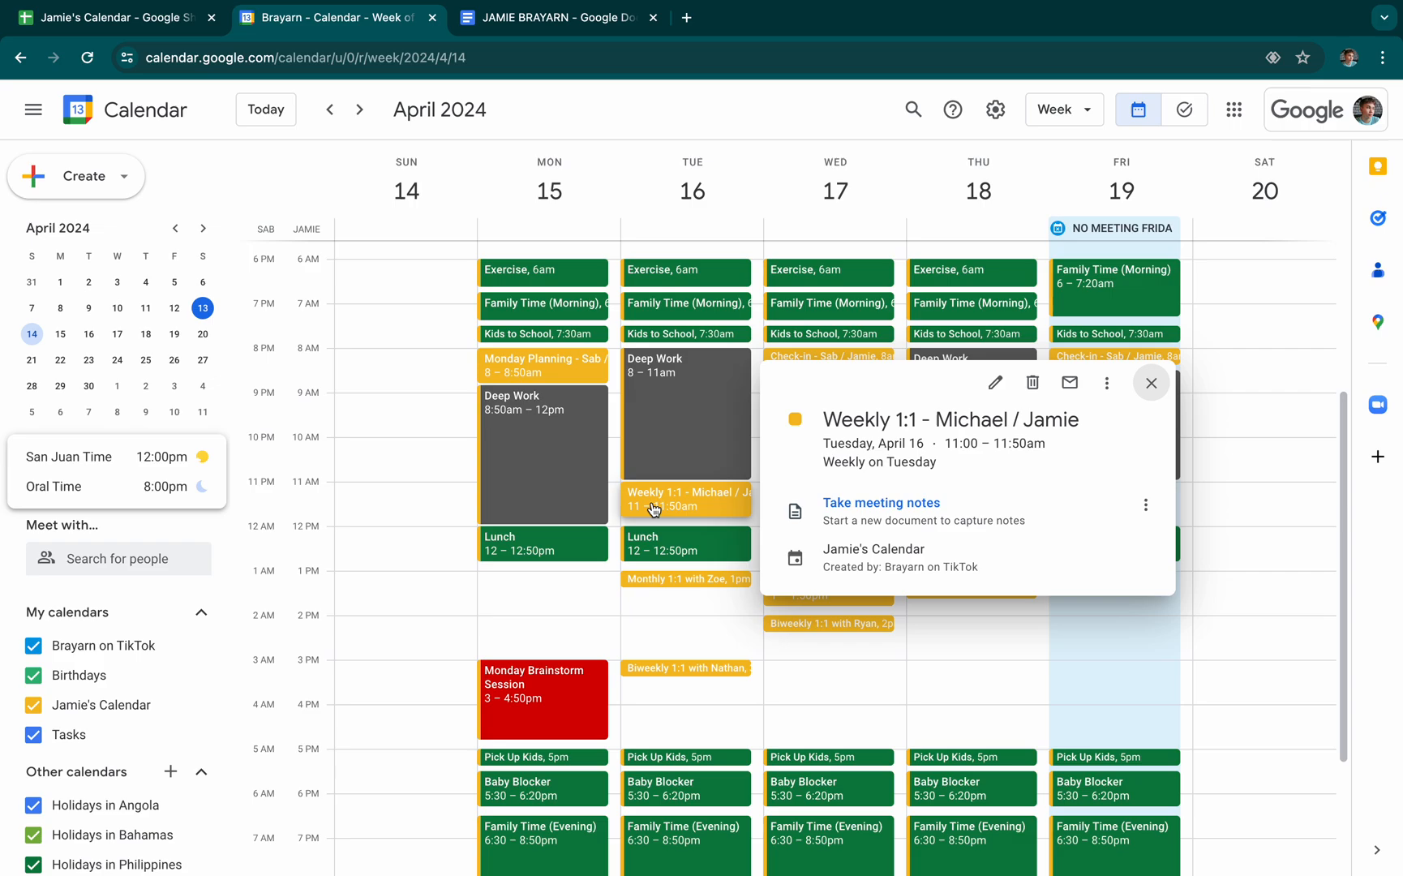
left_click(556, 17)
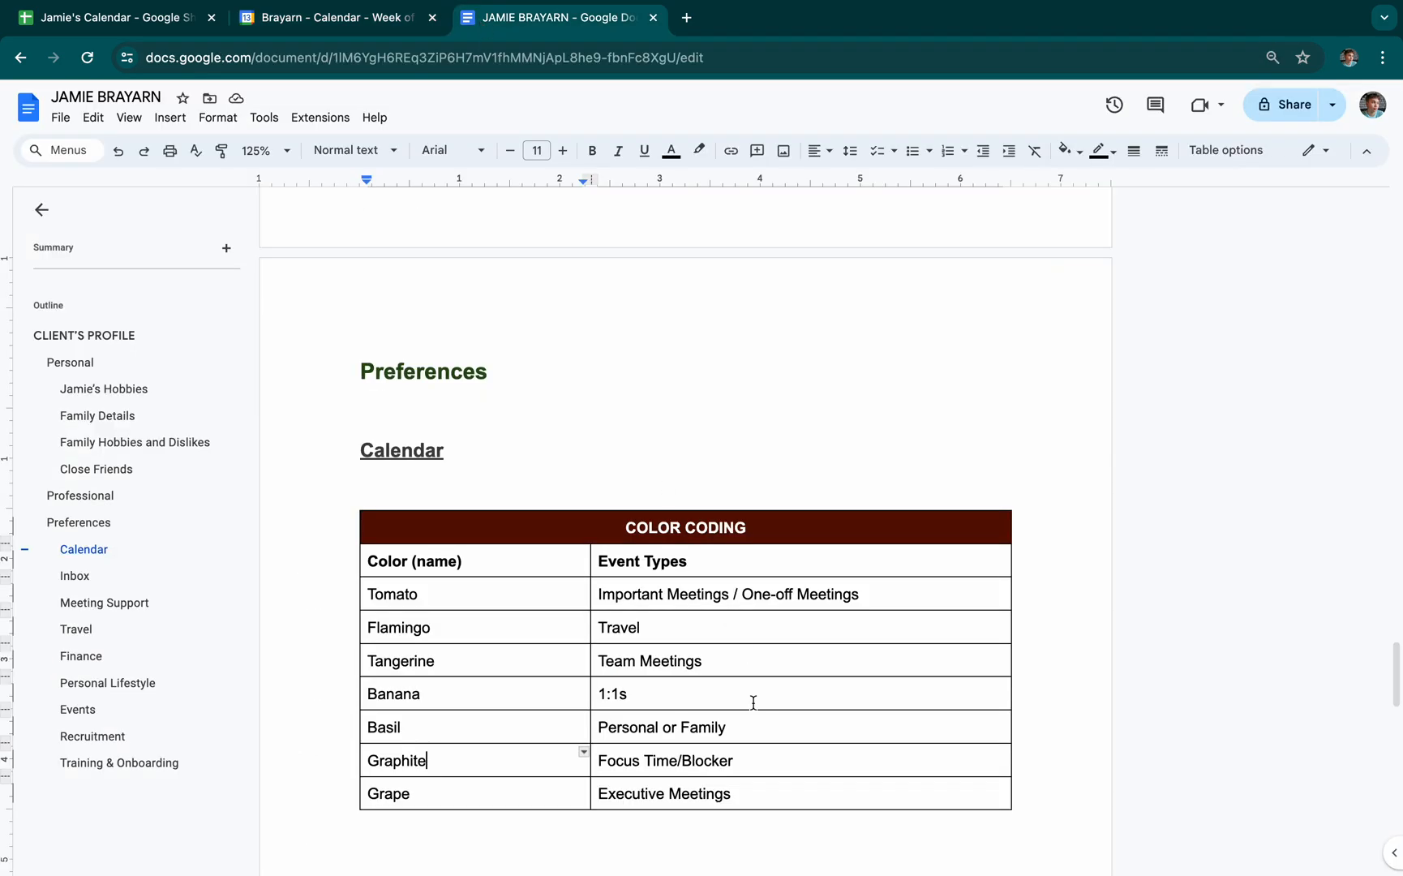
left_click_drag(620, 693, 484, 692)
left_click(399, 25)
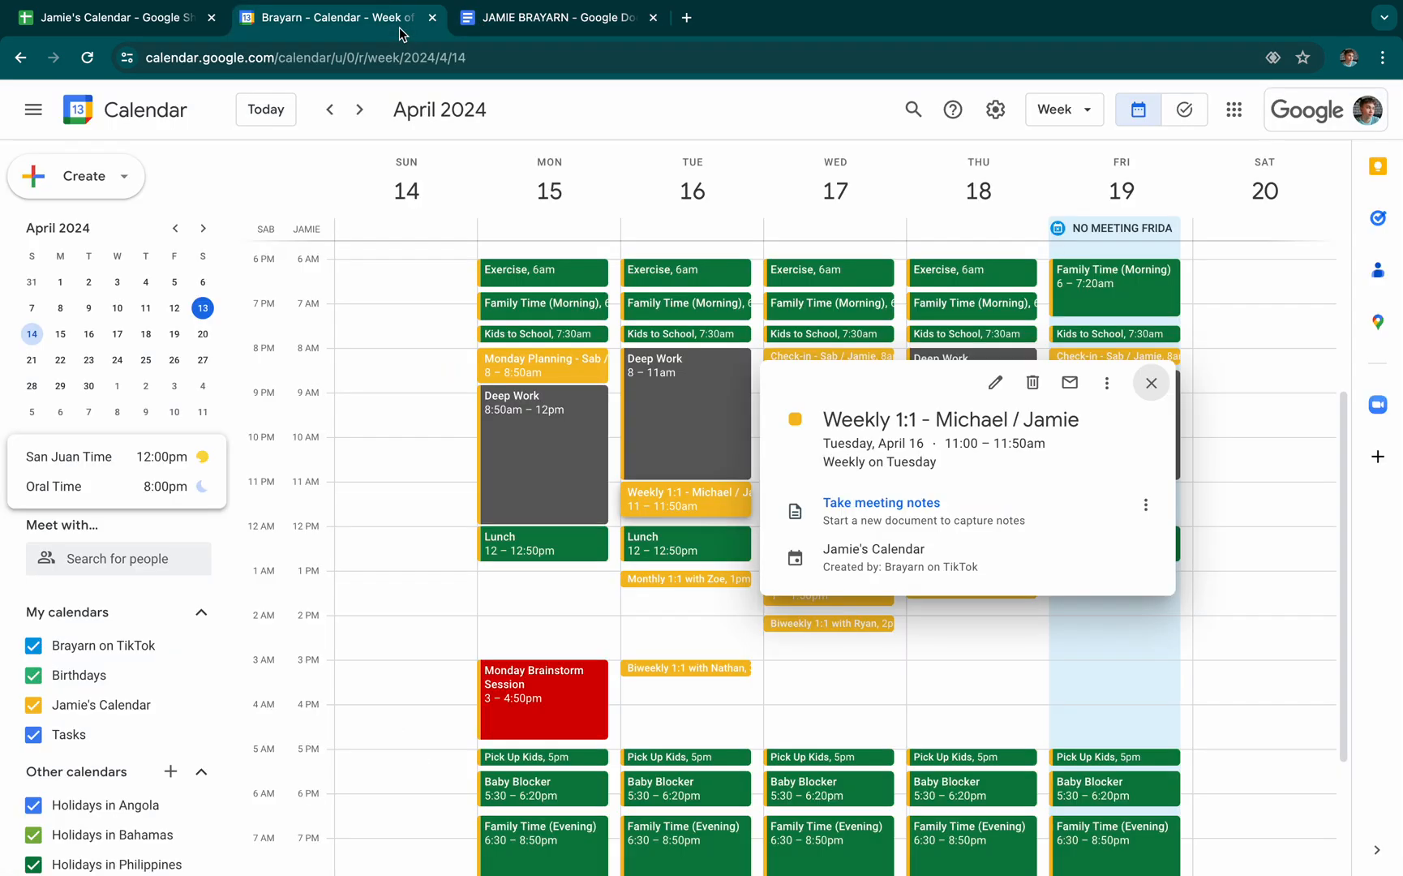
left_click(696, 616)
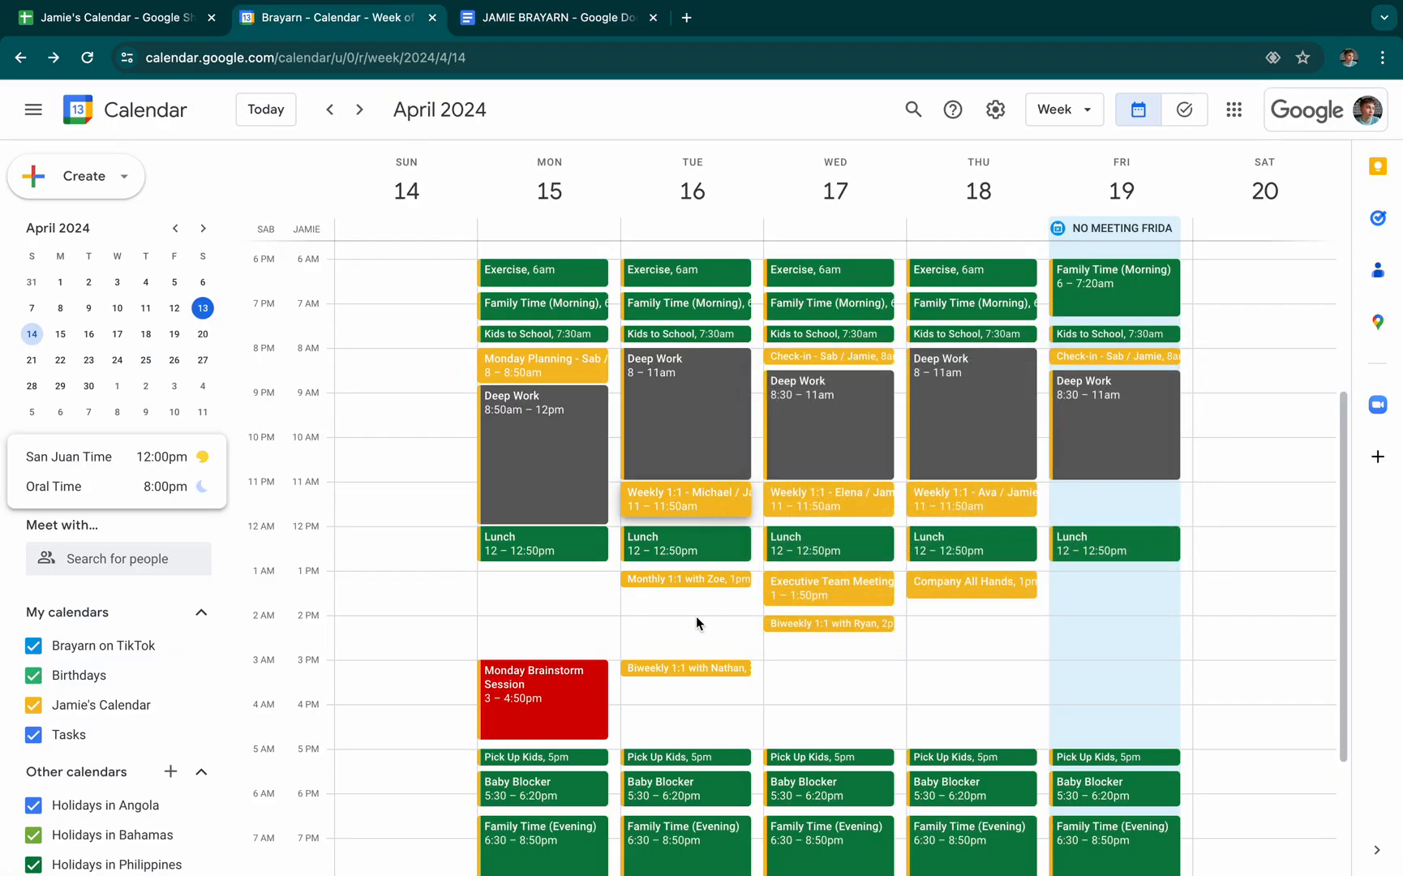
View Wednesday's Executive Team Meeting, and look up its type in the Recurring Meetings sheet and its matching color in the client profile
left_click(801, 590)
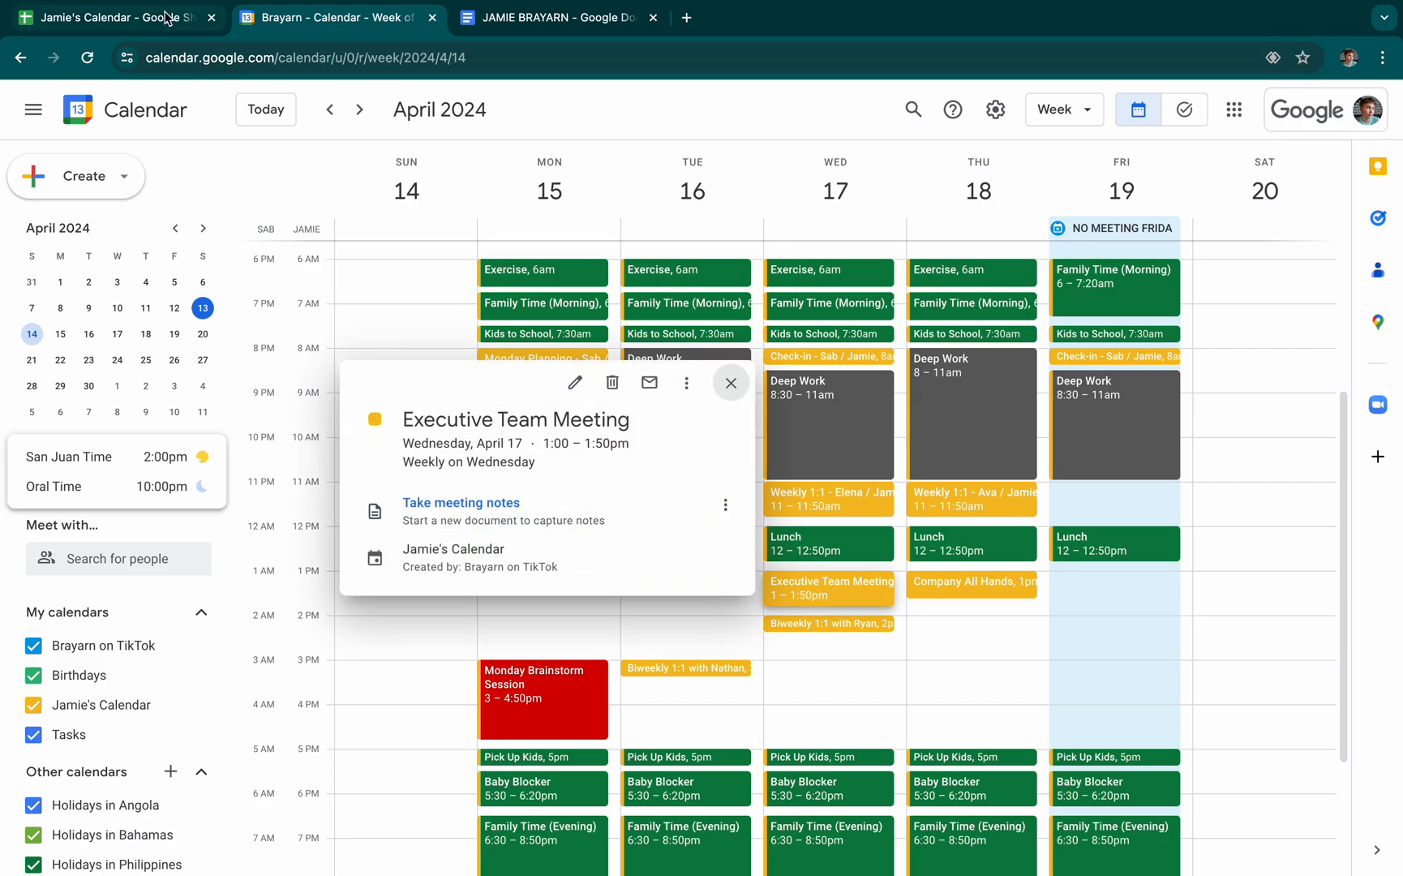
left_click(114, 17)
left_click_drag(212, 730, 1063, 742)
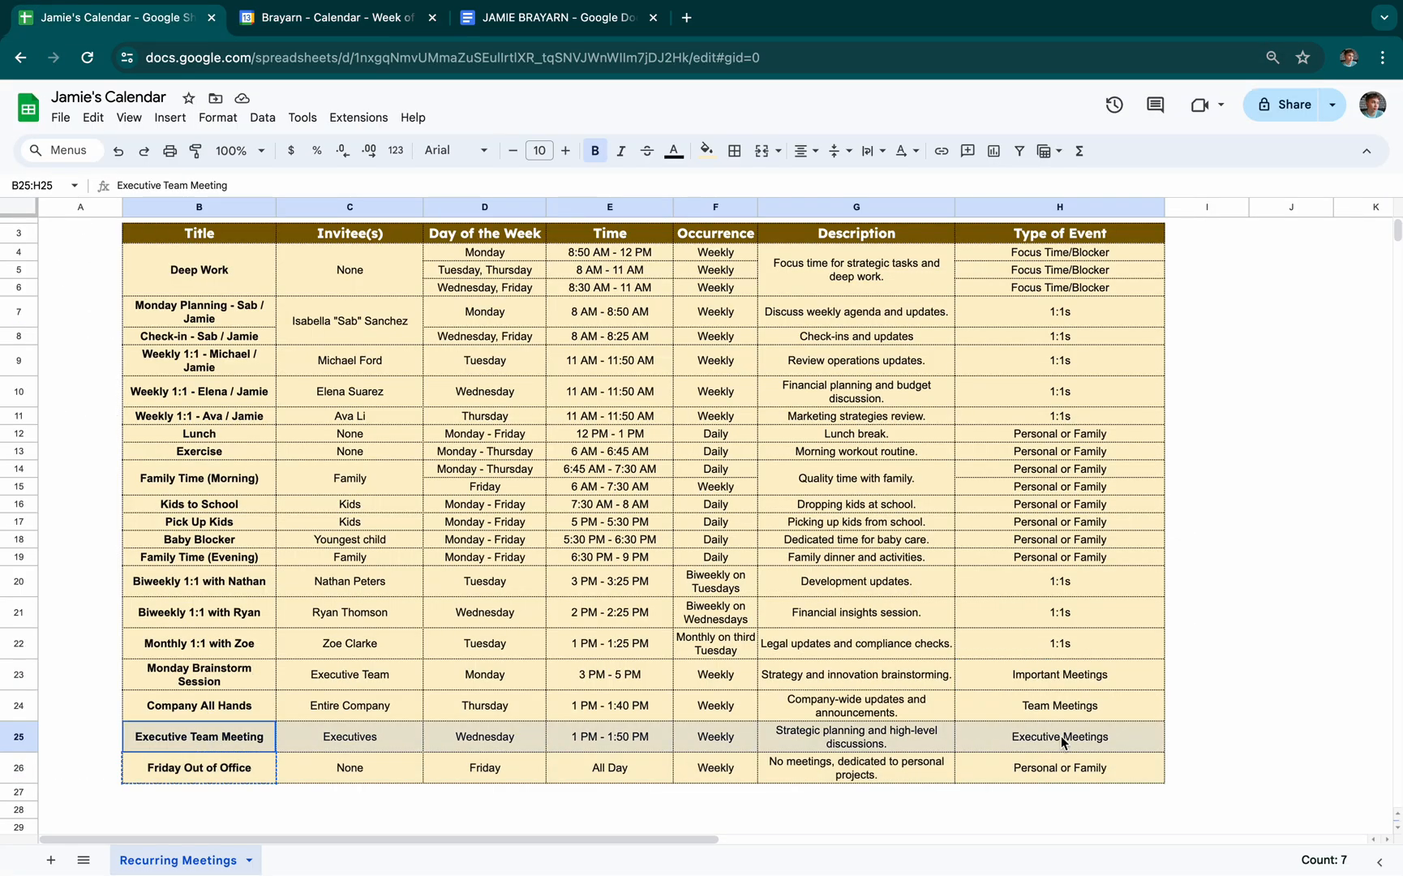
left_click(559, 17)
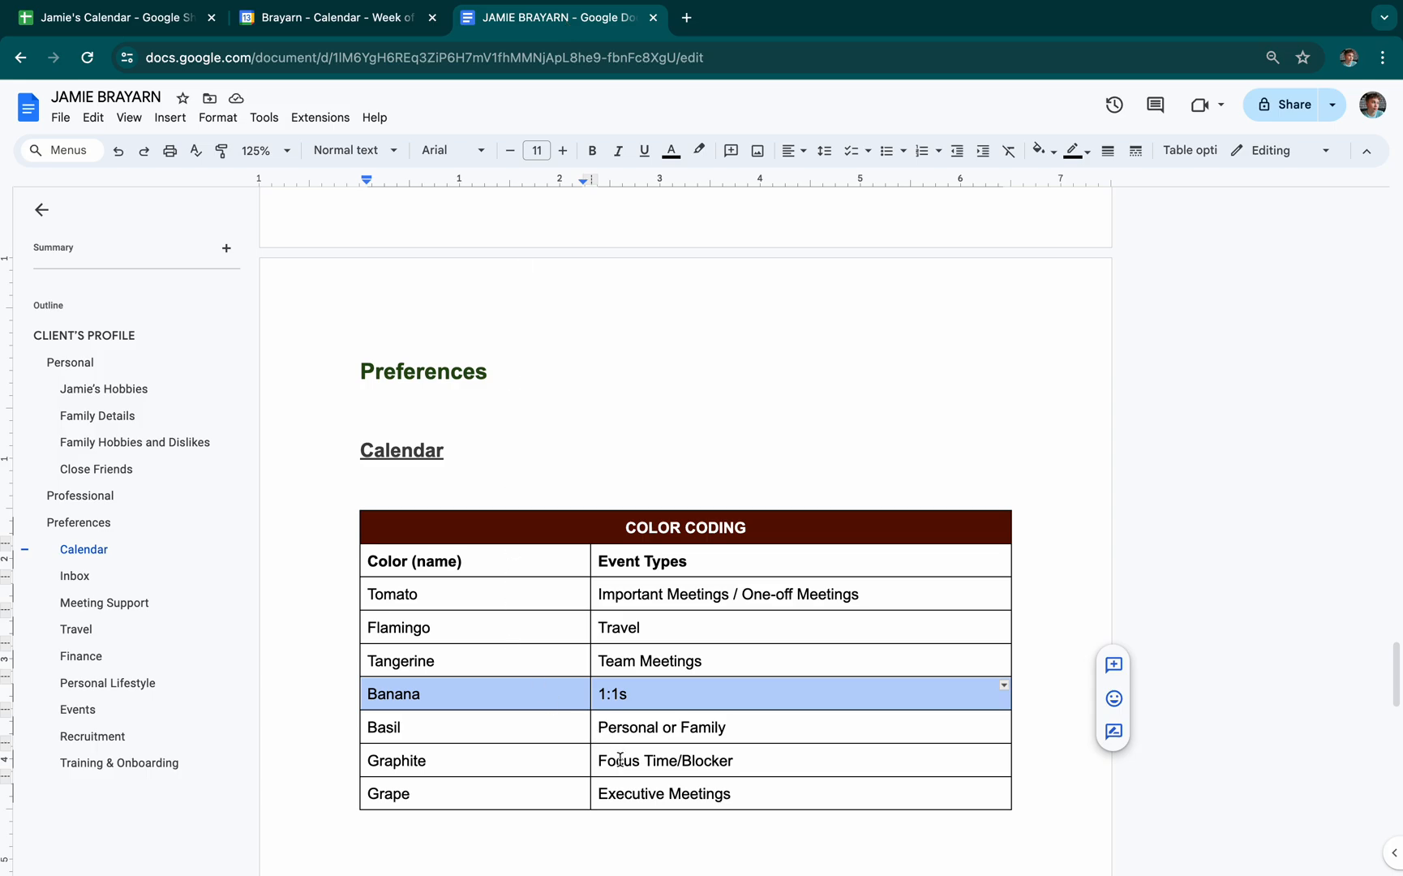
left_click_drag(626, 789, 469, 792)
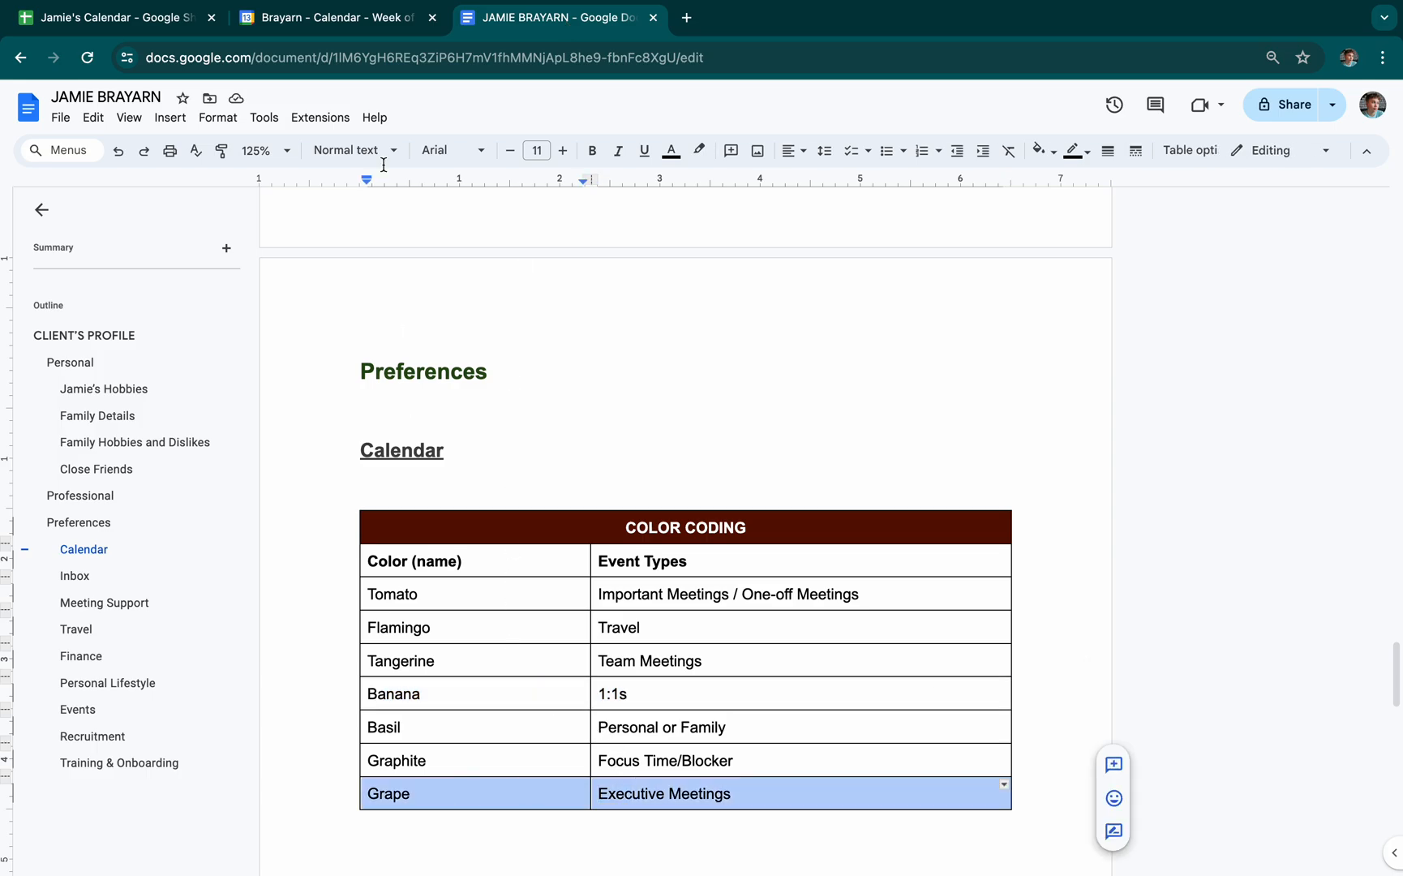
Return to Google Calendar and color Wednesday's Executive Team Meeting Grape, applying it to this and following events
left_click(385, 20)
key("Escape")
right_click(829, 590)
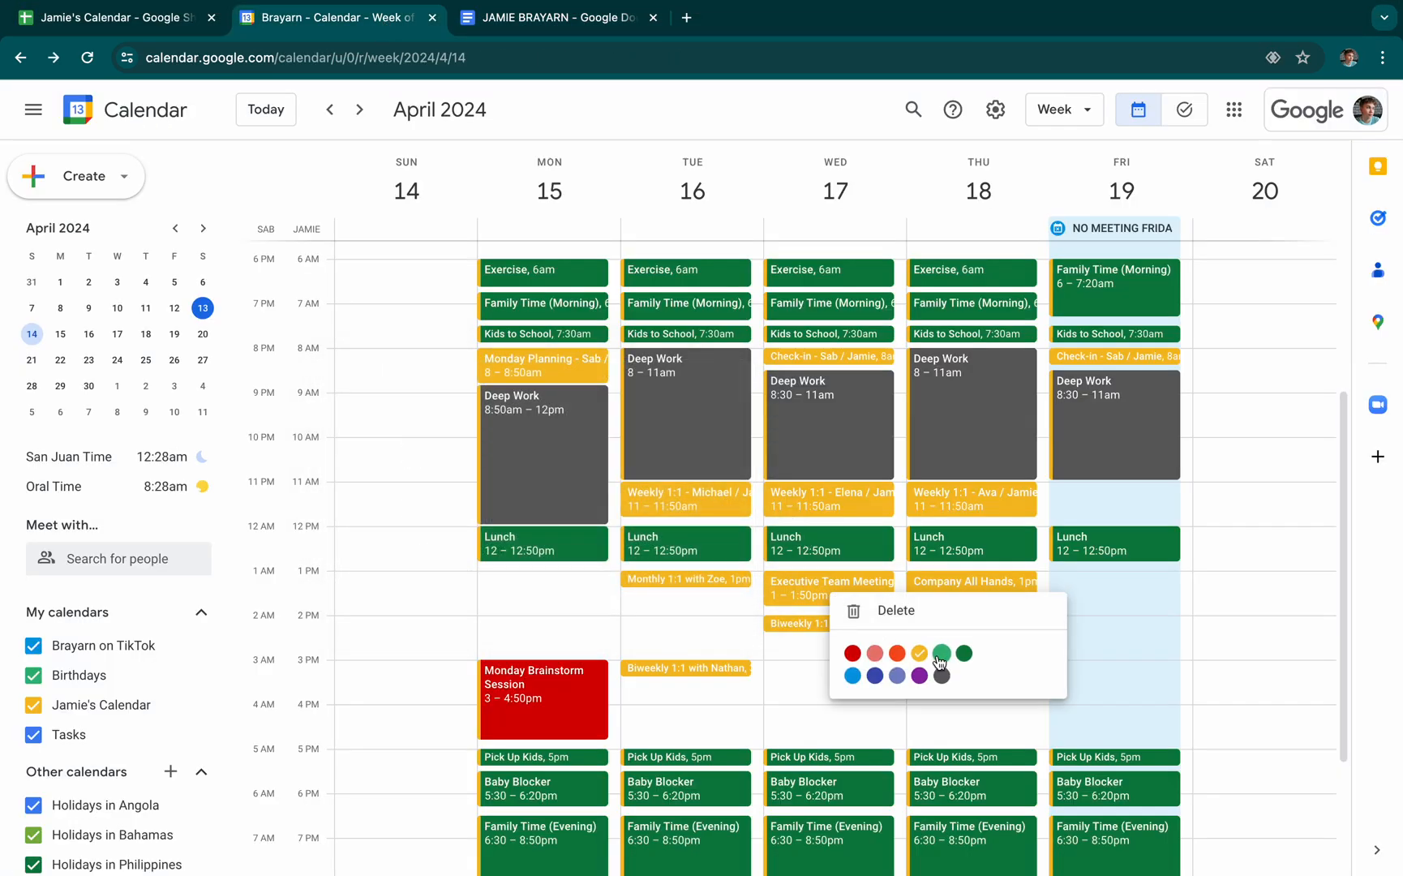
left_click(923, 677)
left_click(699, 478)
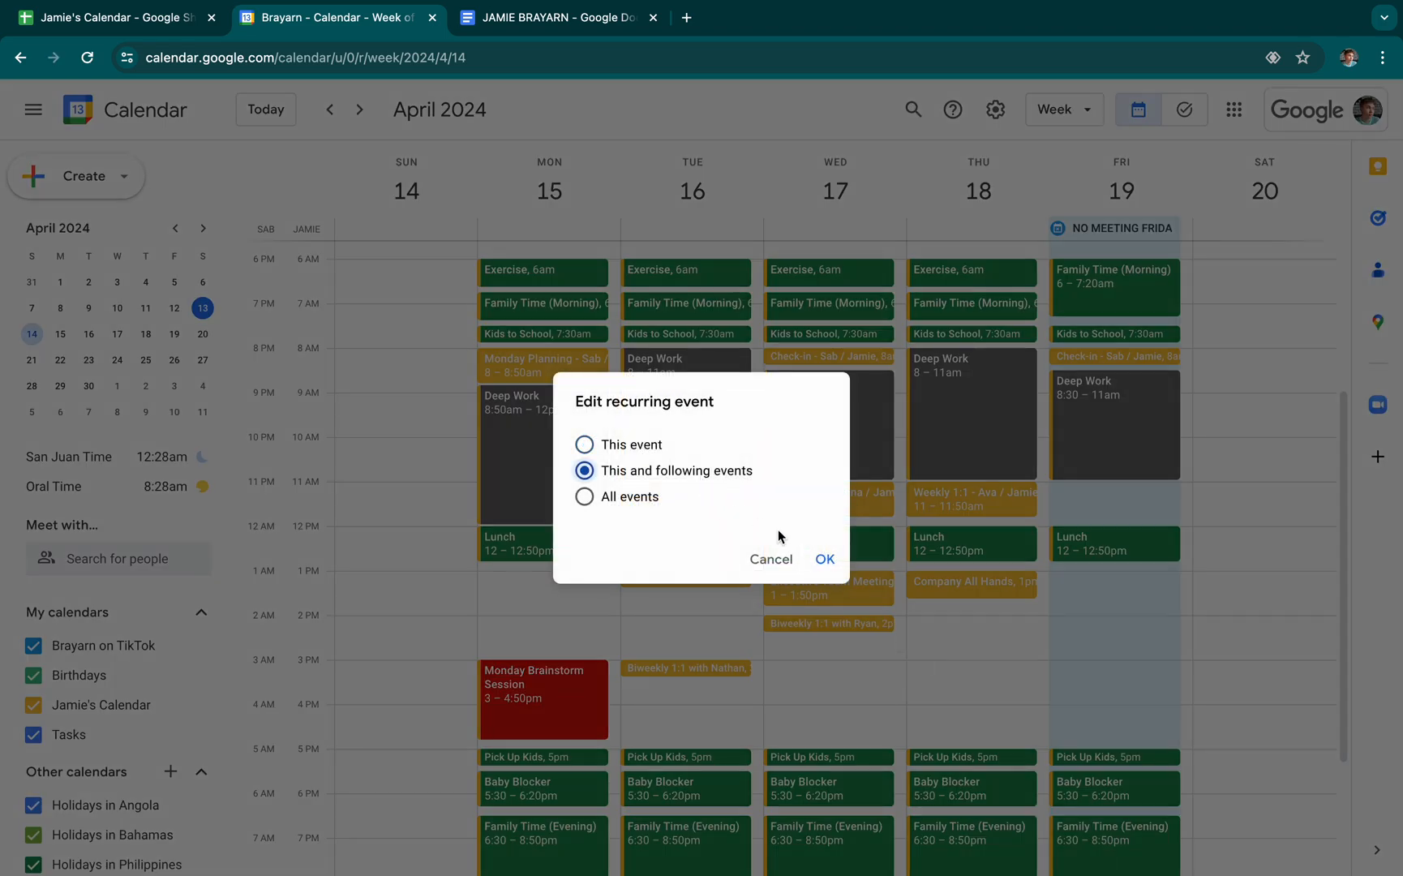
left_click(823, 558)
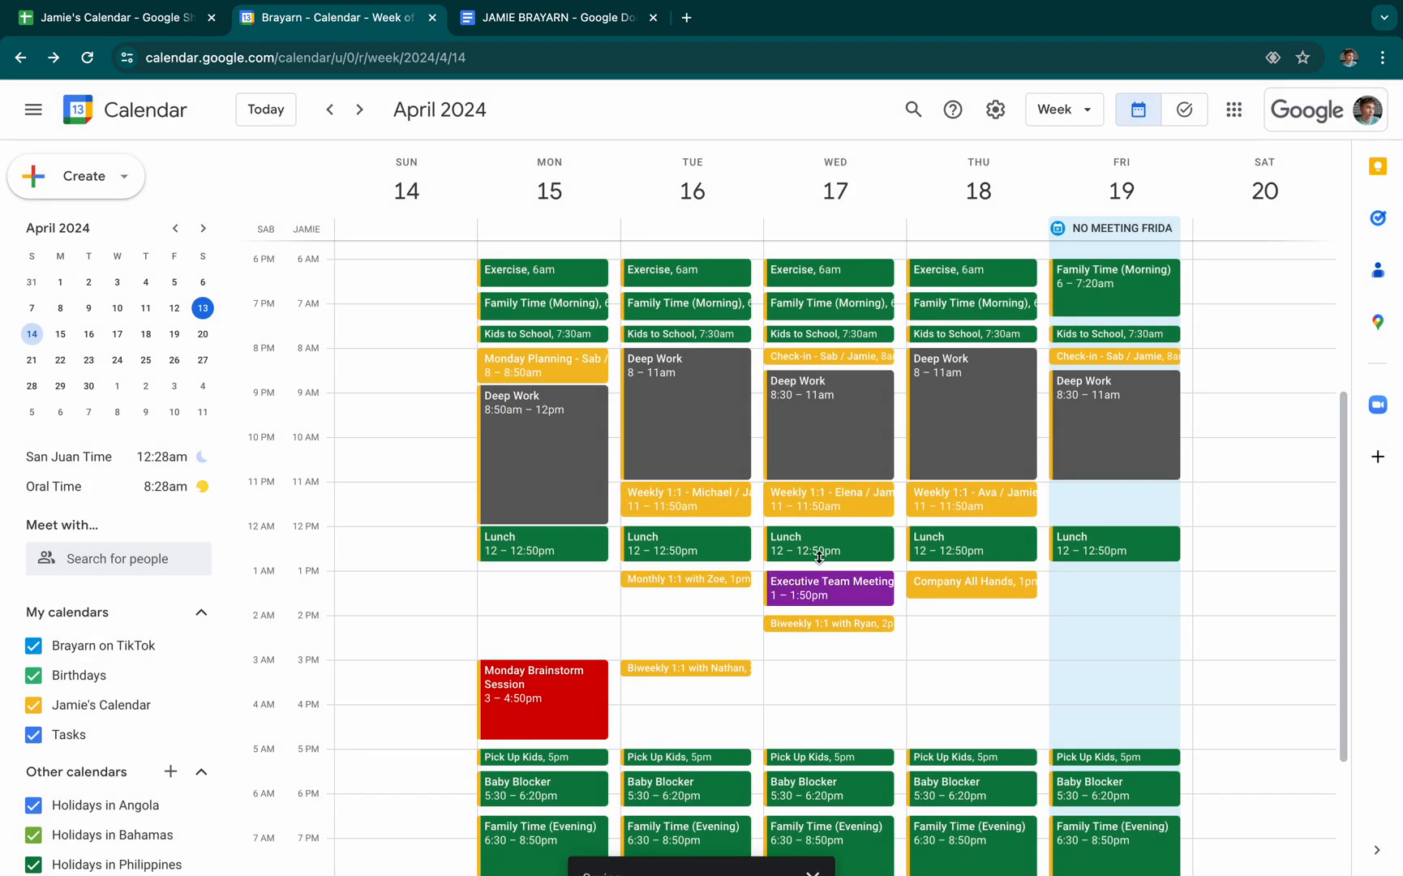
View Thursday's Company All Hands event, and look up its color in the client profile and its type in the Recurring Meetings sheet
left_click(941, 592)
left_click(559, 17)
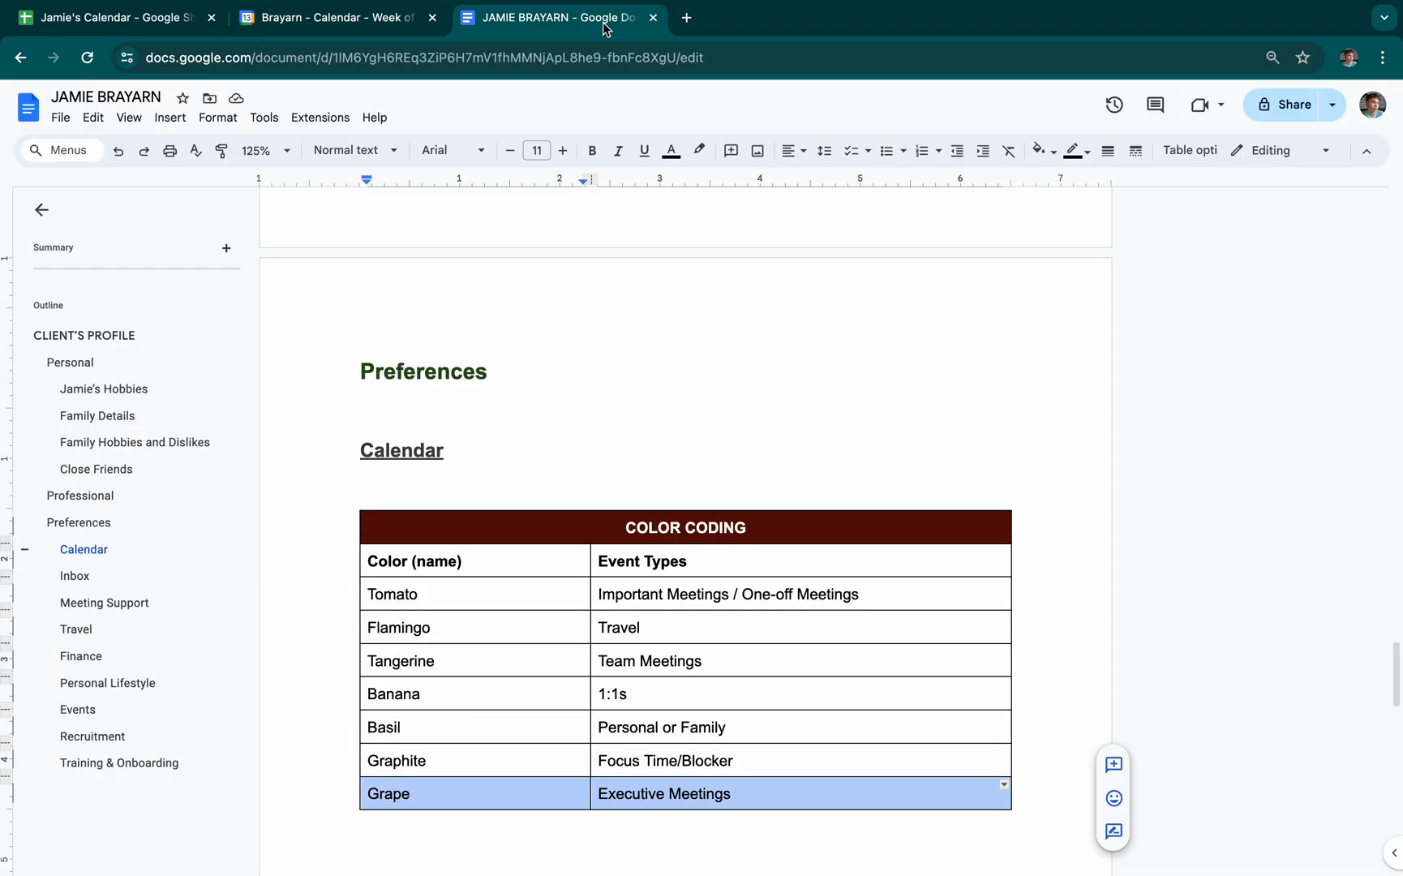
left_click(516, 658)
left_click(315, 24)
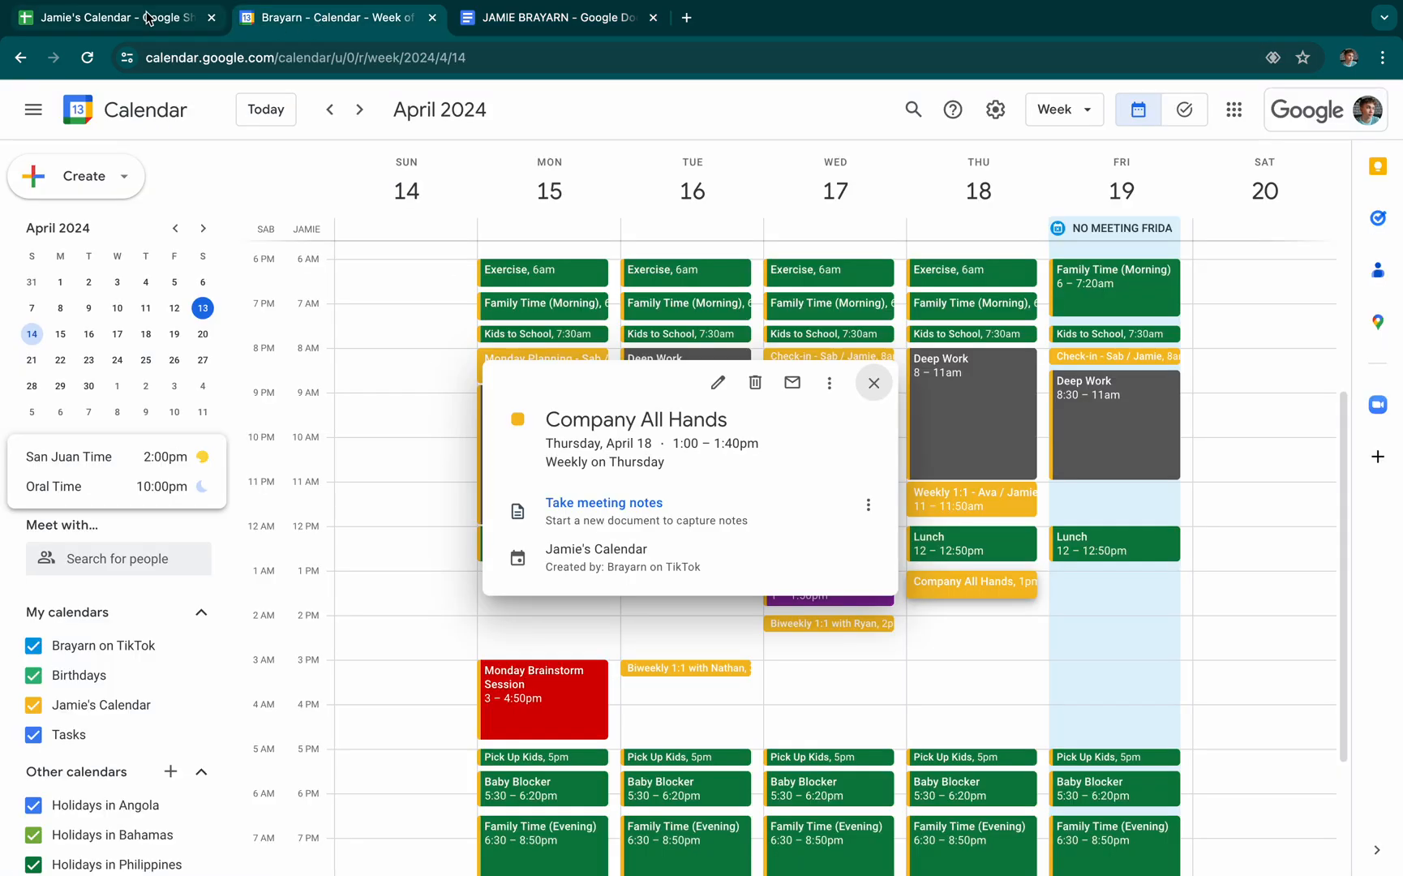
left_click(150, 18)
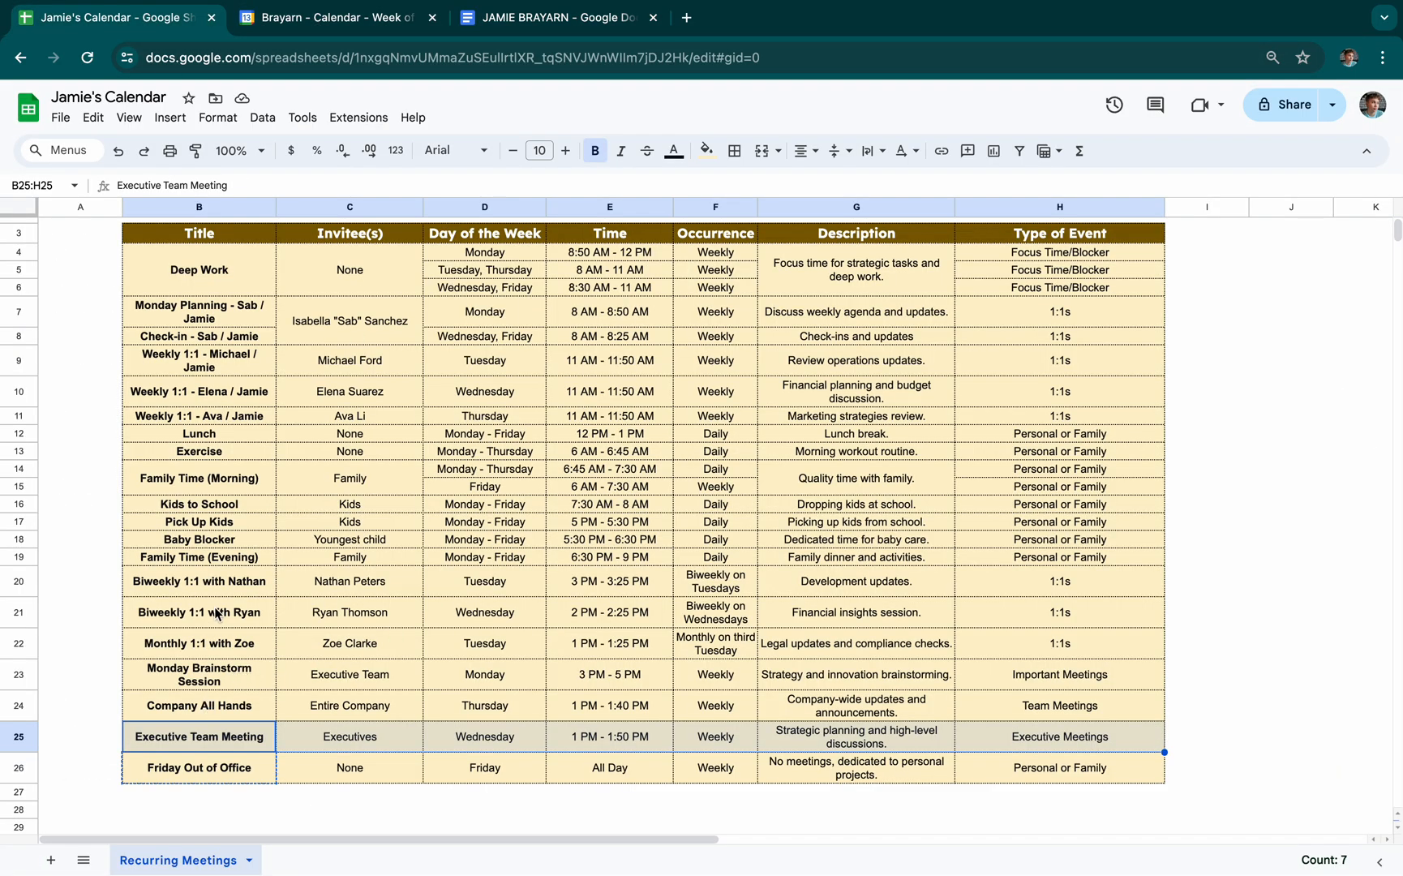
left_click_drag(217, 693, 1100, 716)
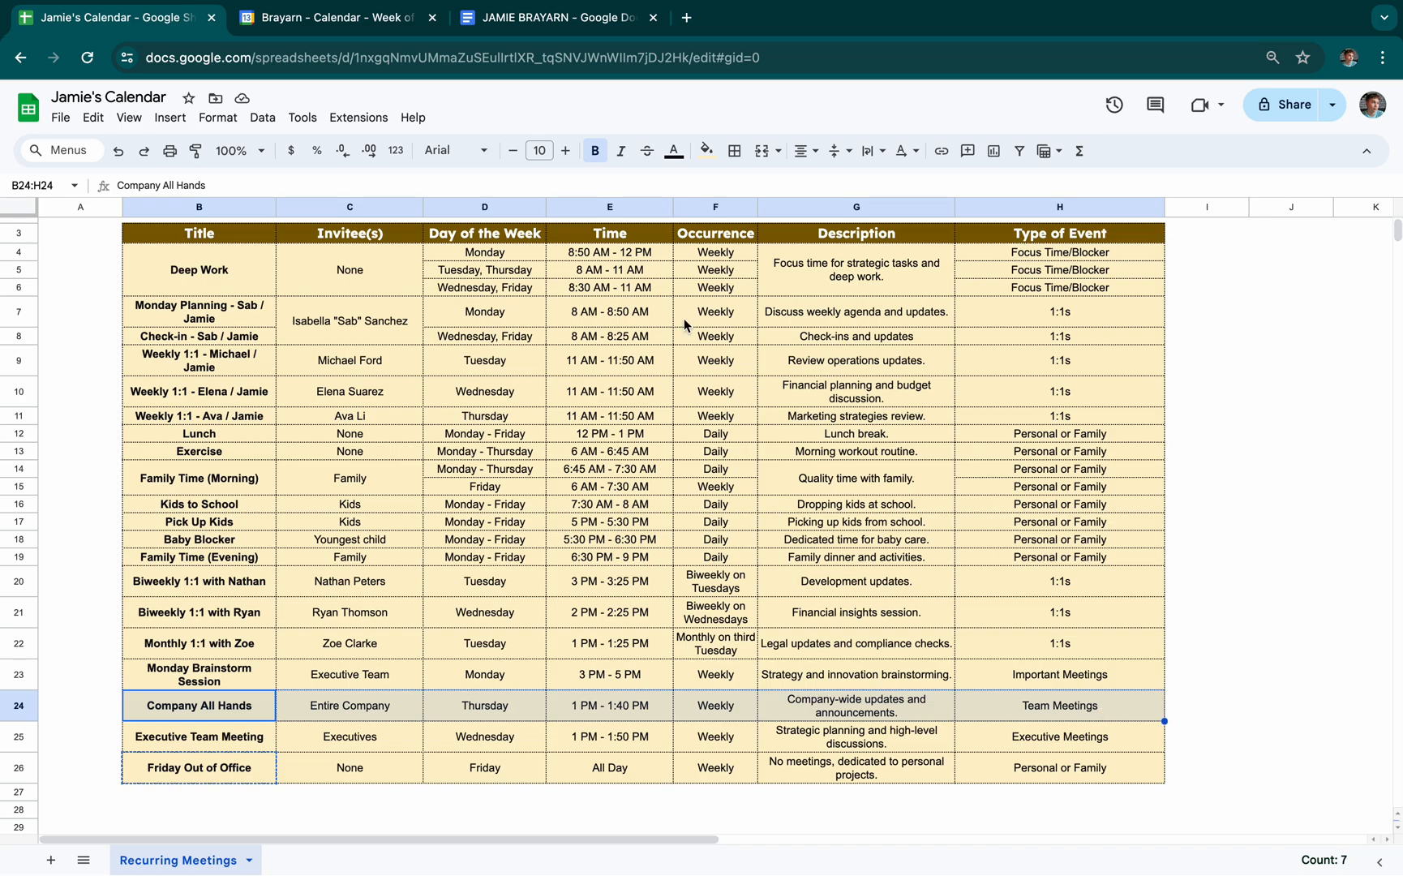
Return to Google Calendar and color Thursday's Company All Hands event Tangerine, applying it to this and following events
left_click(332, 17)
left_click(945, 588)
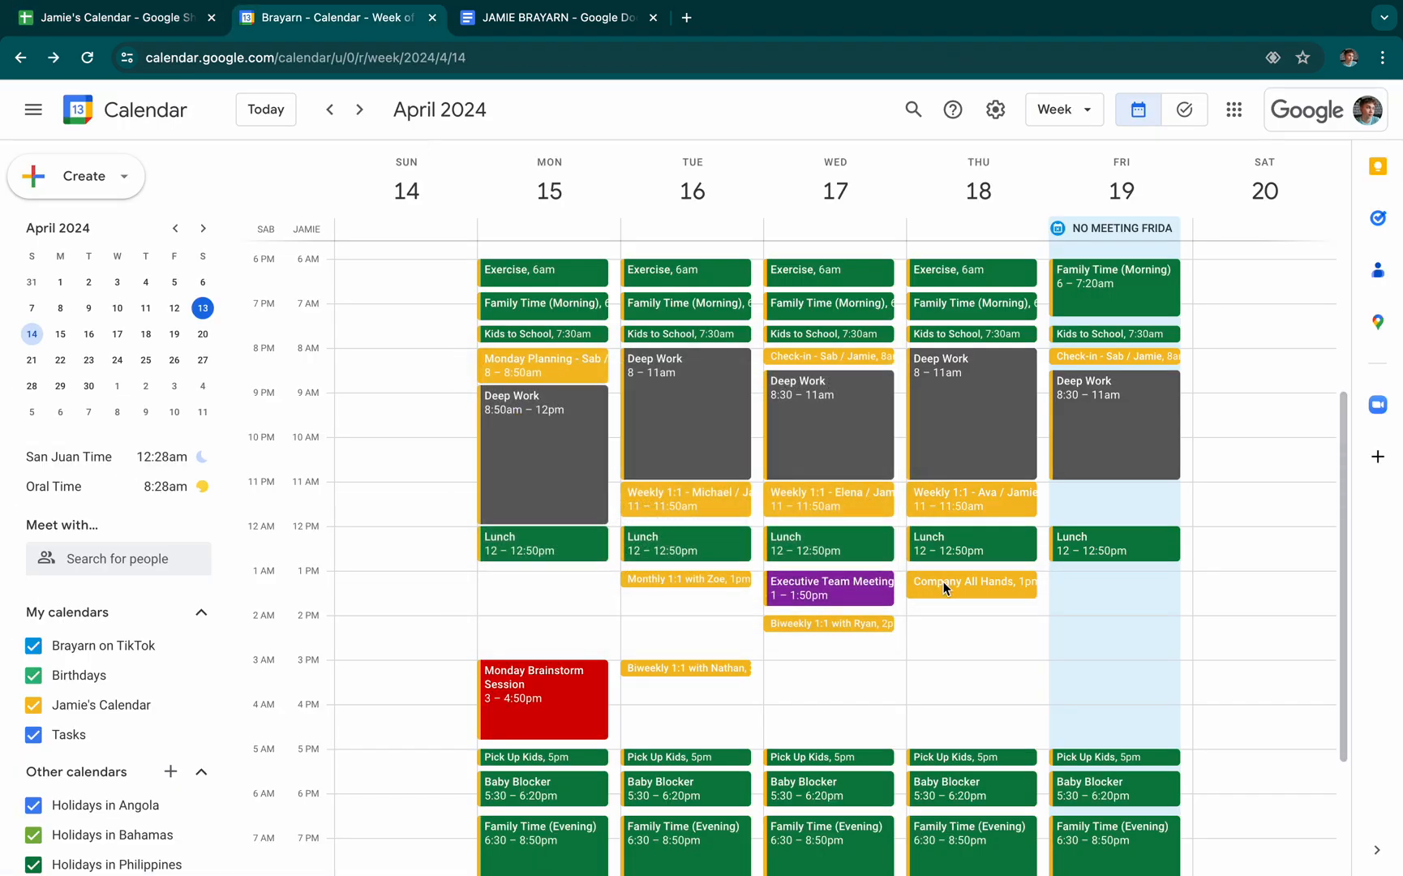
right_click(940, 584)
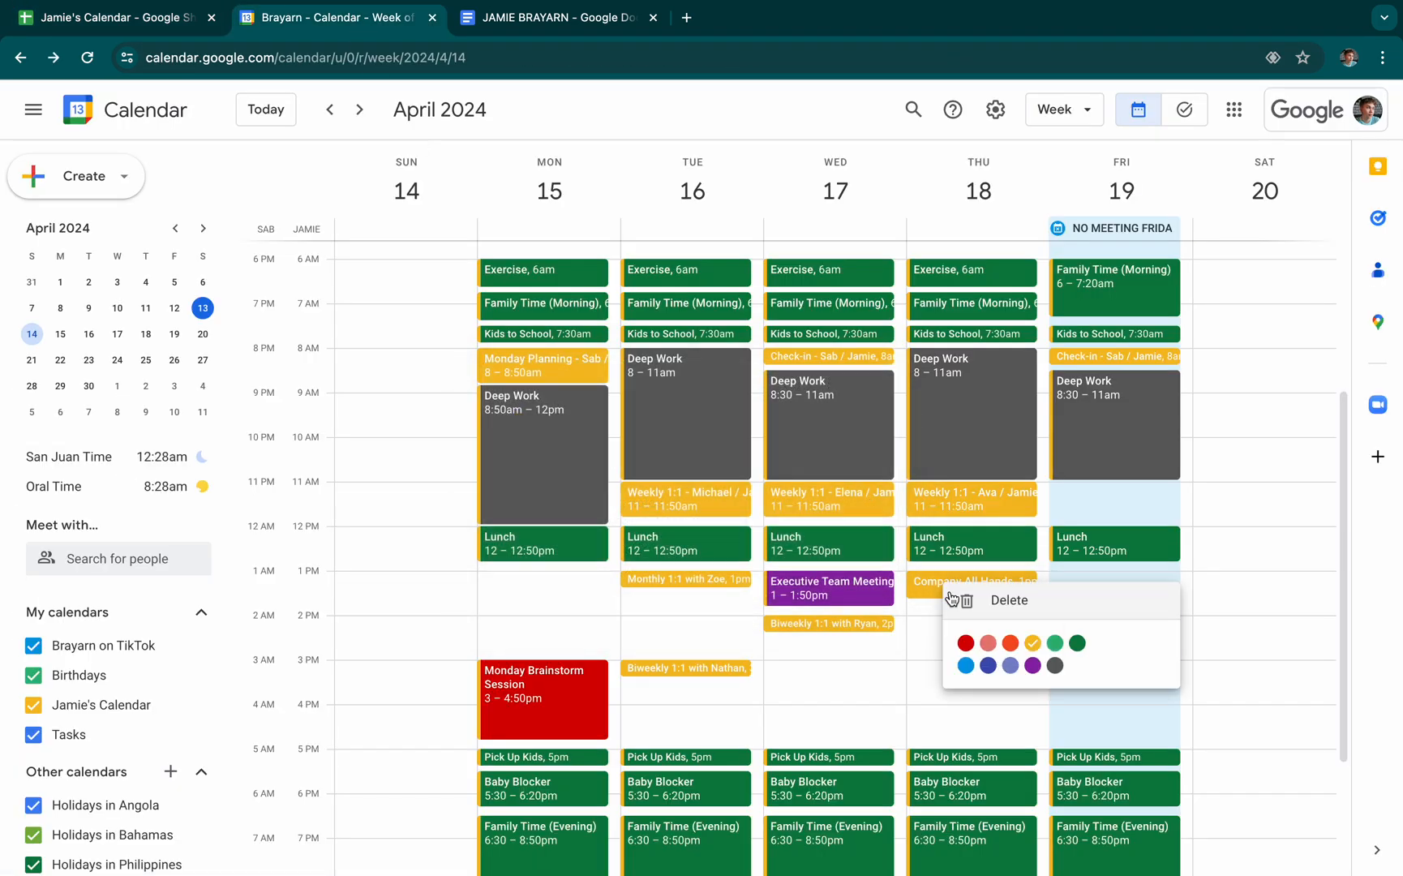
left_click(1012, 646)
left_click(582, 470)
left_click(823, 557)
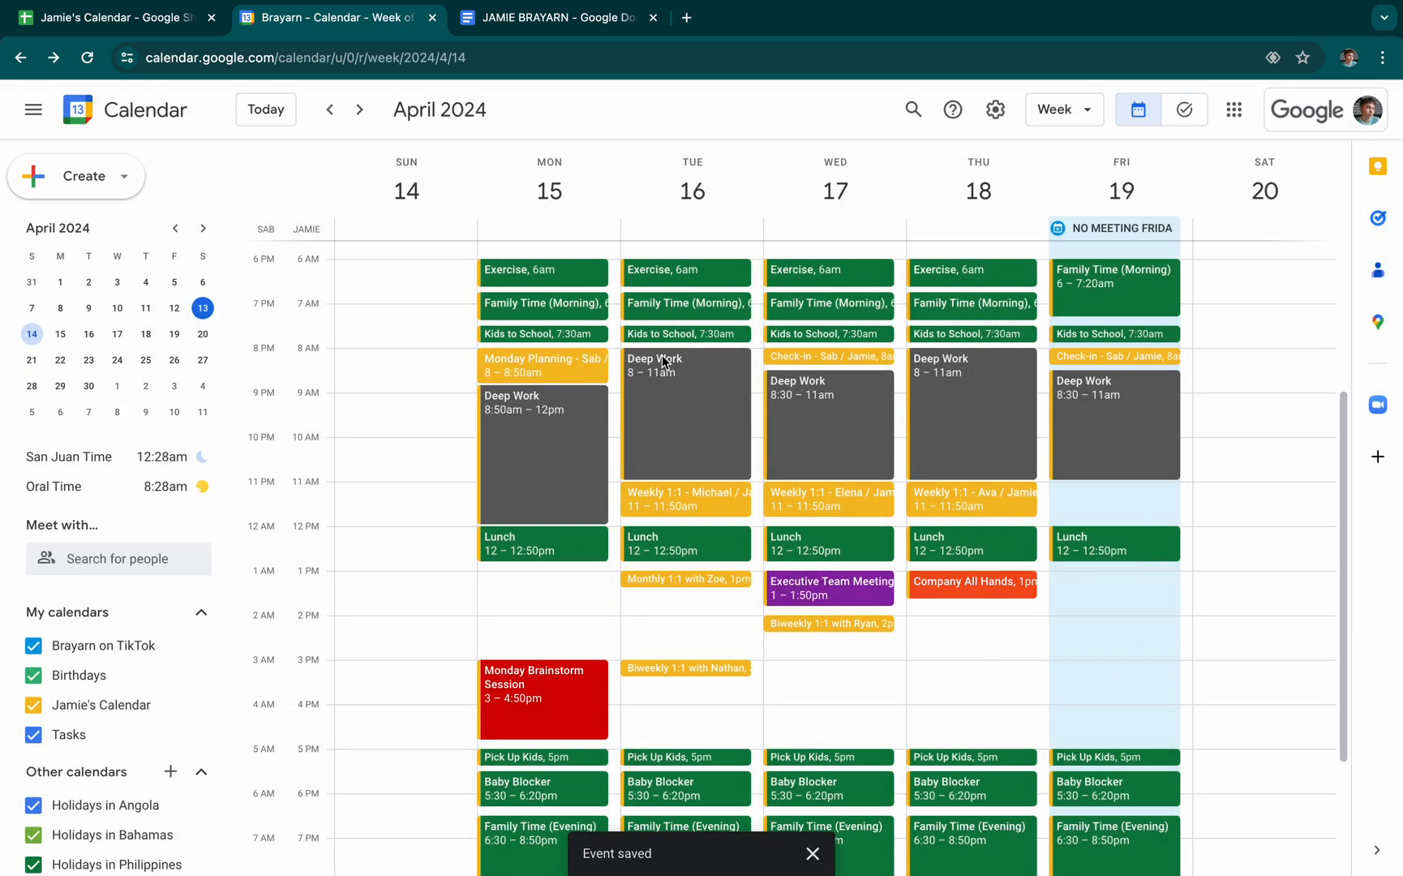
View the NO MEETING FRIDAY event and look up the type of Friday Out of Office in the Recurring Meetings sheet
left_click(1156, 643)
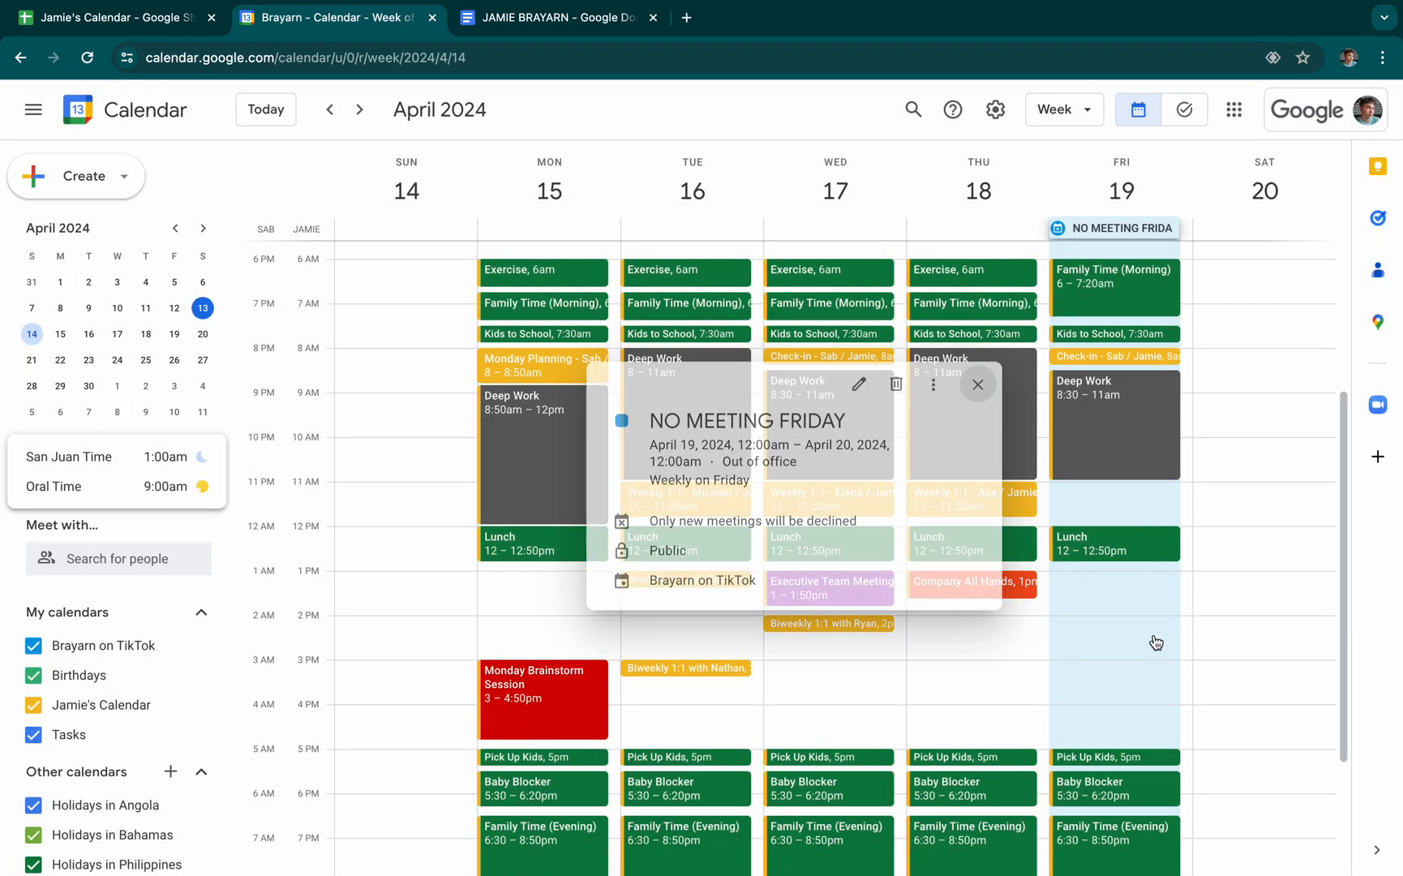
left_click(1230, 639)
left_click(170, 24)
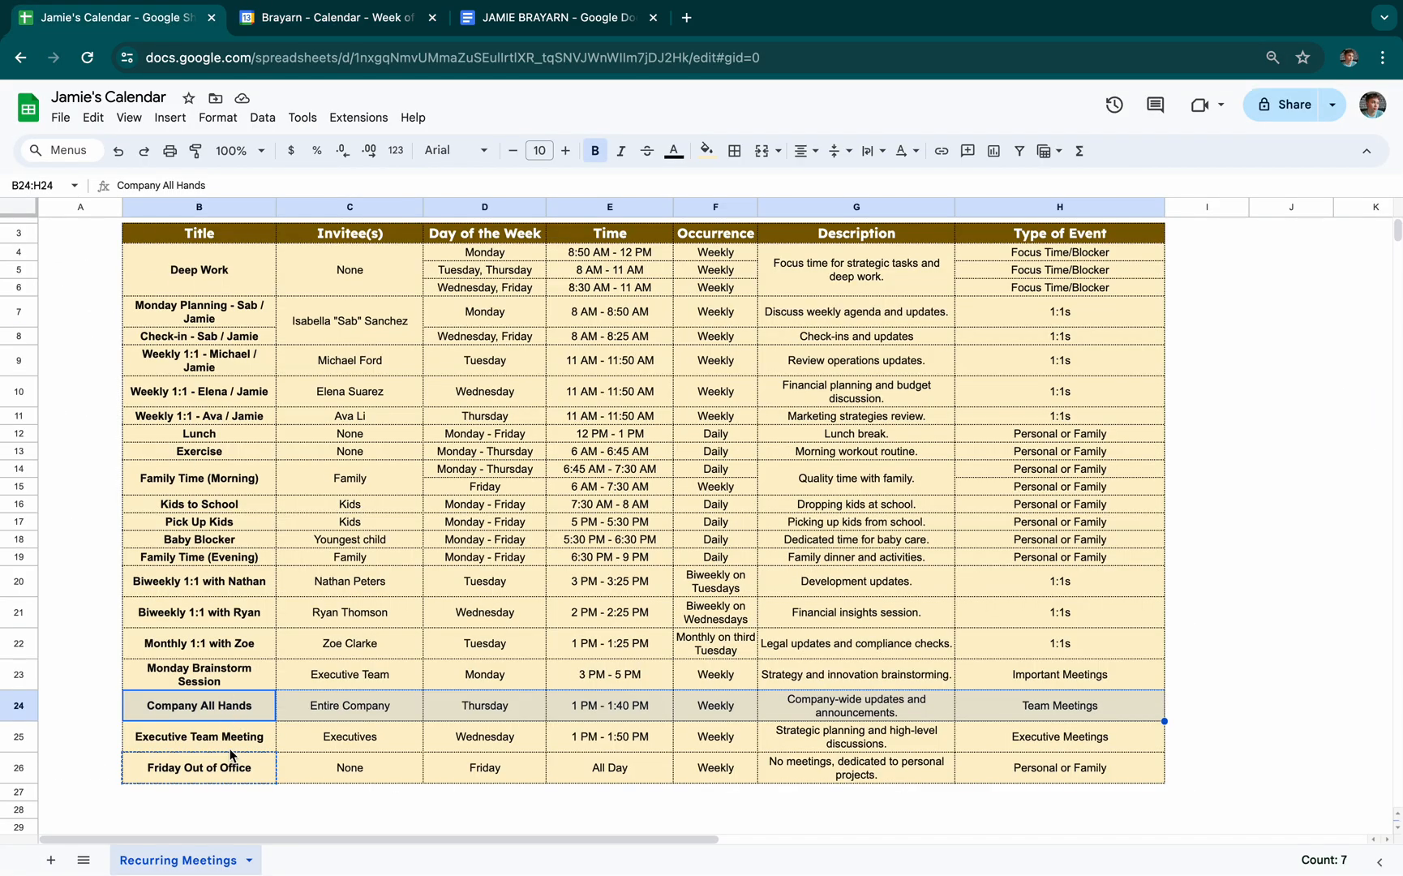
left_click_drag(231, 756, 1092, 784)
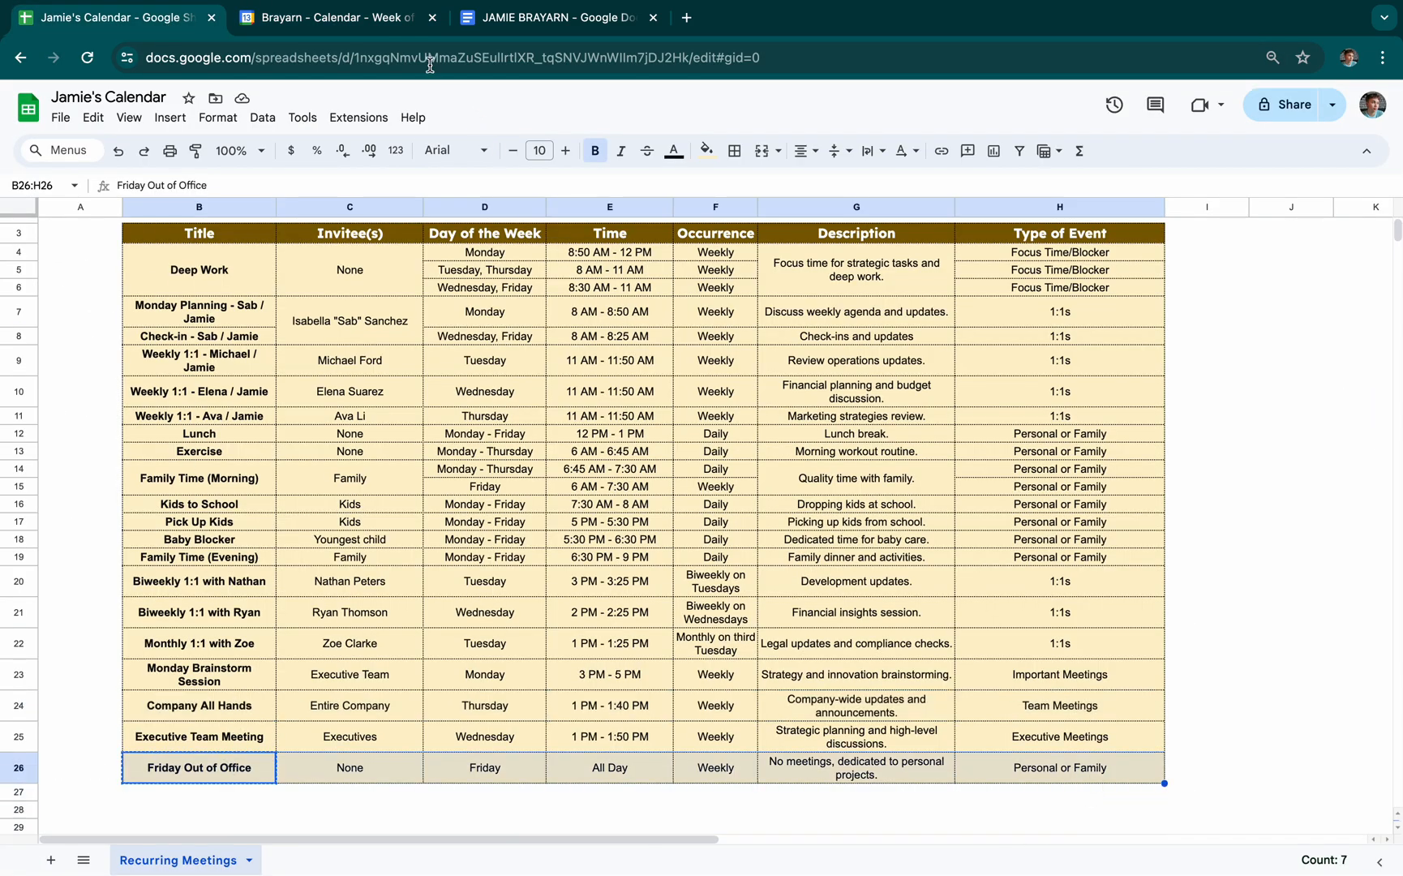
Return to Google Calendar and color the NO MEETING FRIDAY event Graphite, applying it to this and following events
left_click(389, 18)
right_click(1103, 635)
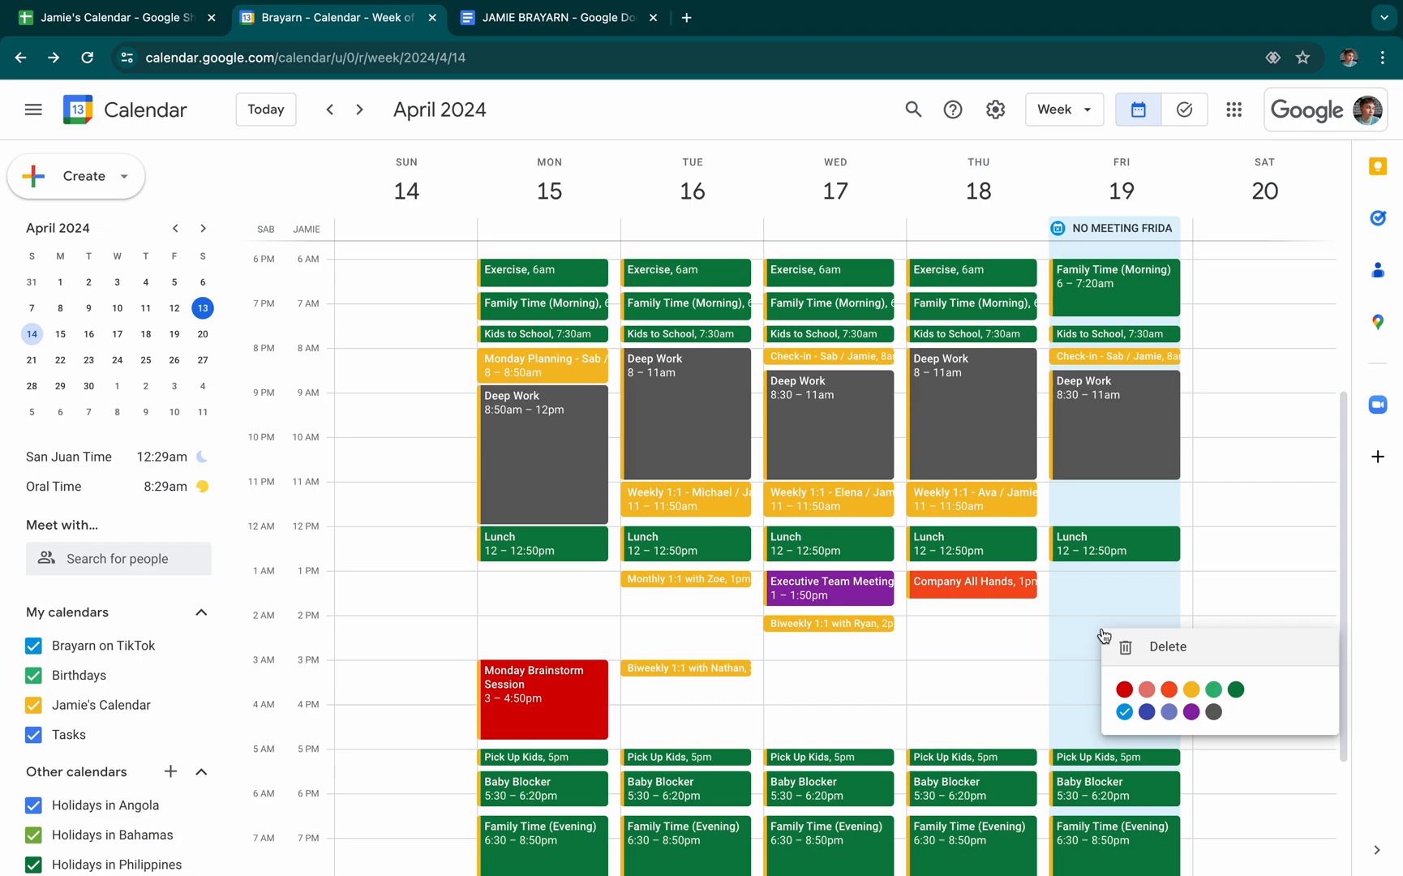
left_click(1068, 586)
left_click(1069, 586)
left_click(1272, 588)
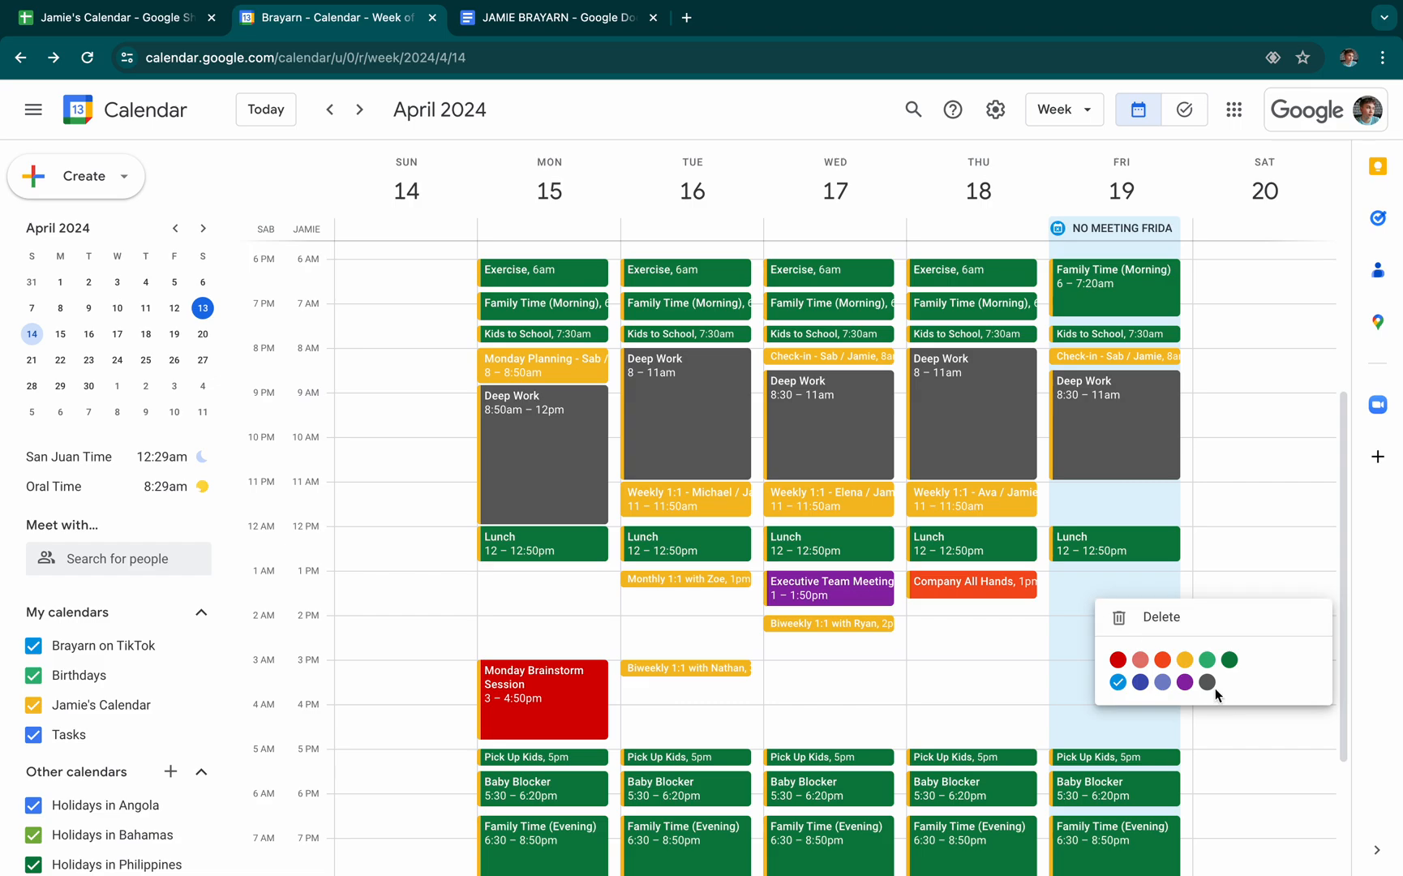
left_click(1206, 684)
left_click(714, 472)
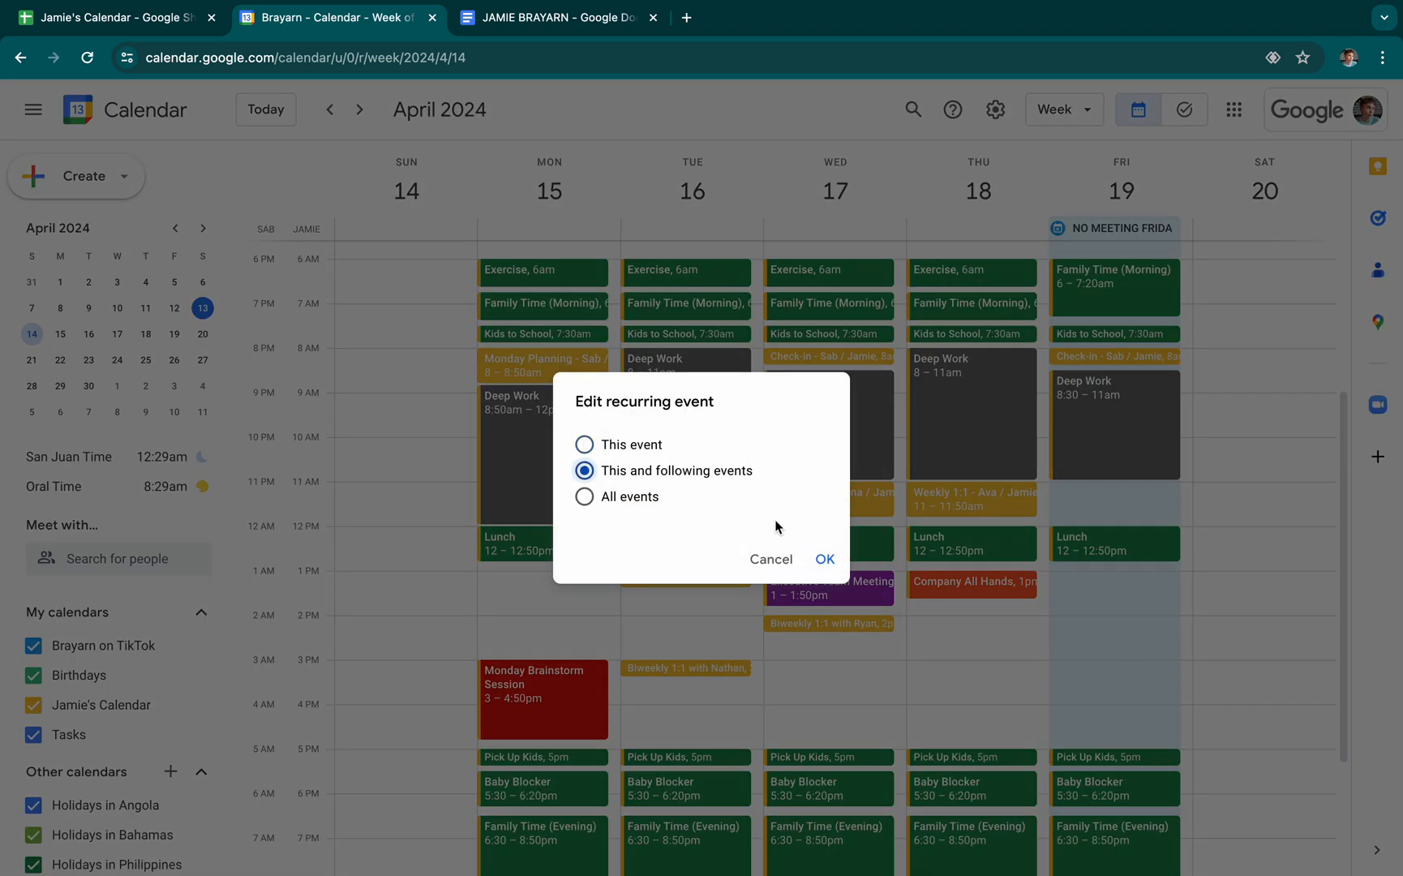
left_click(823, 559)
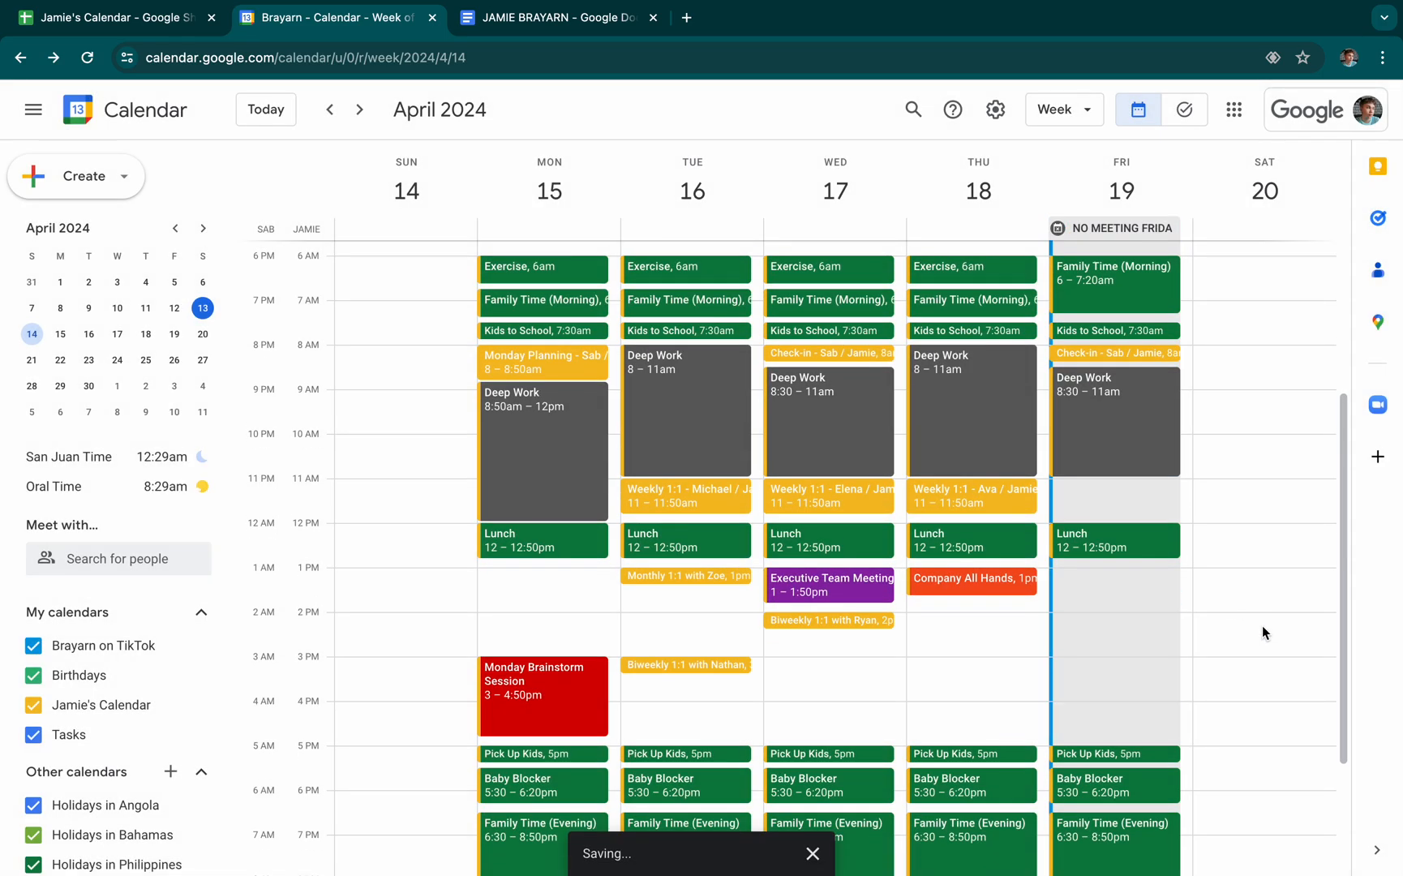
Review the event colors in the weeks of April 14 and April 21, and return to the week of April 14
scroll(1261, 624, "down", 1)
scroll(1261, 624, "up", 1)
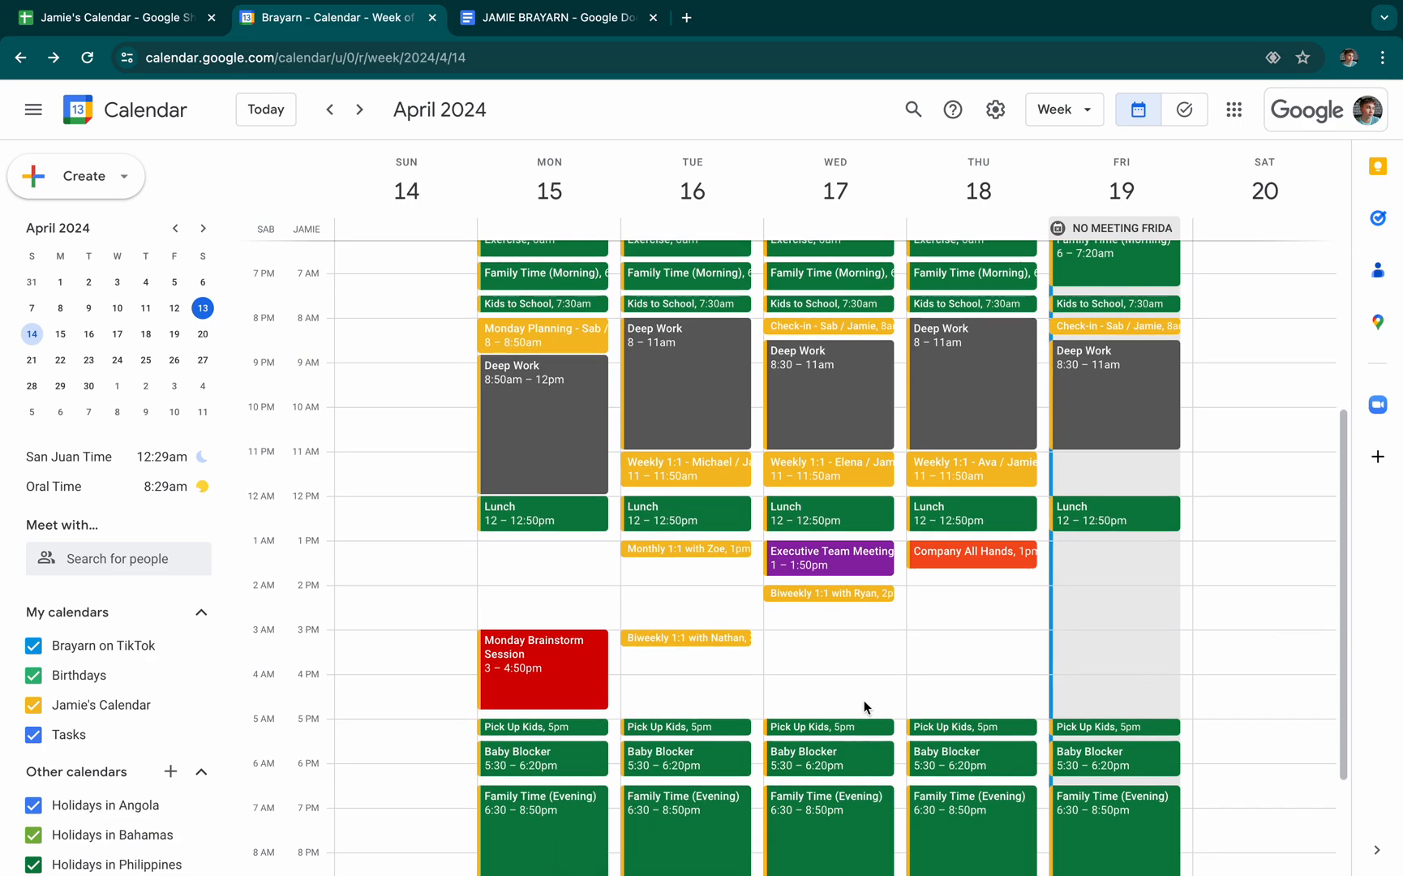
scroll(863, 706, "up", 1)
scroll(865, 702, "up", 1)
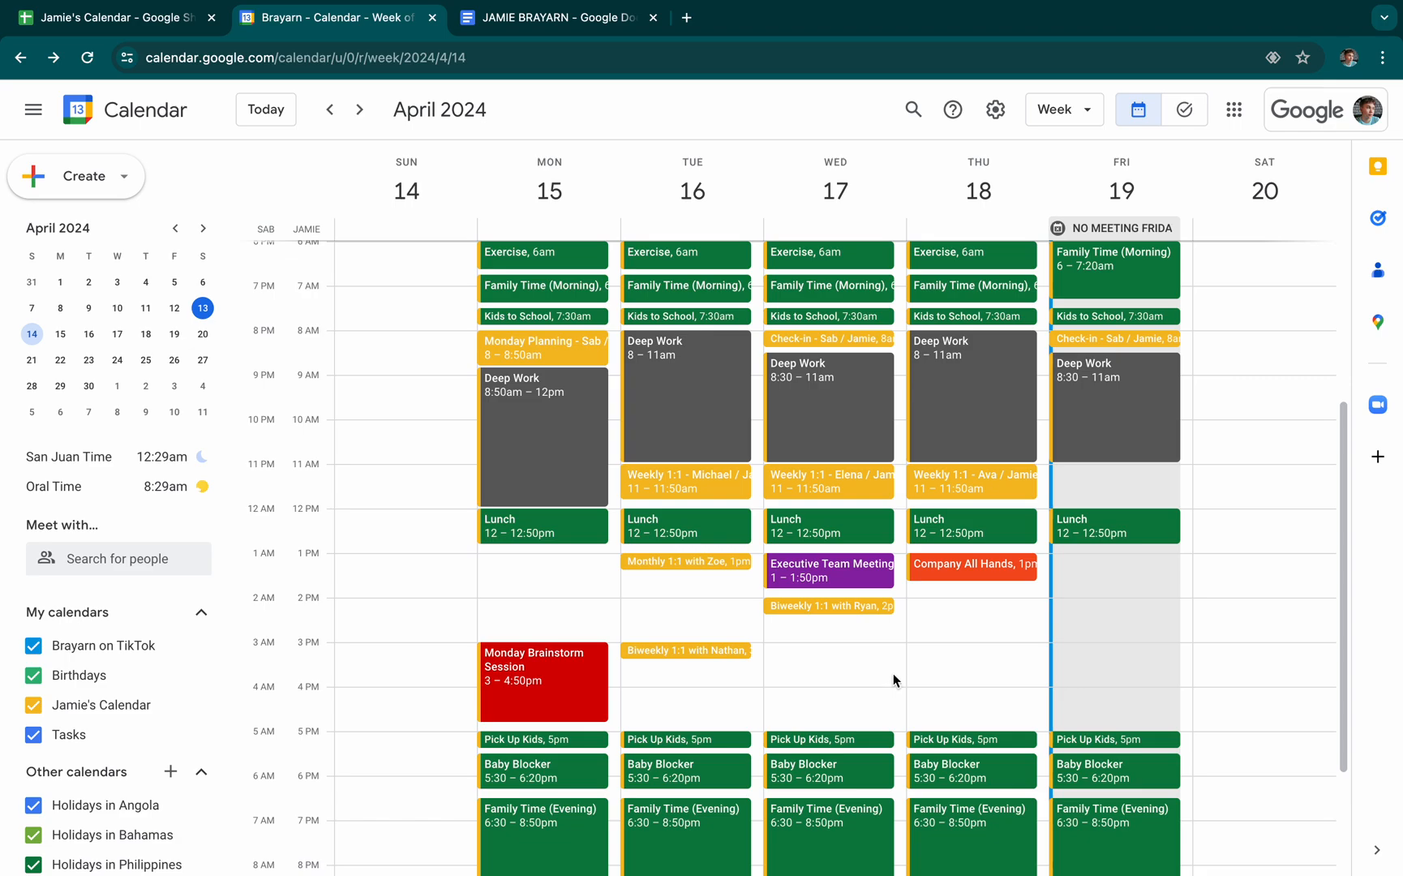
scroll(894, 673, "up", 1)
left_click(363, 107)
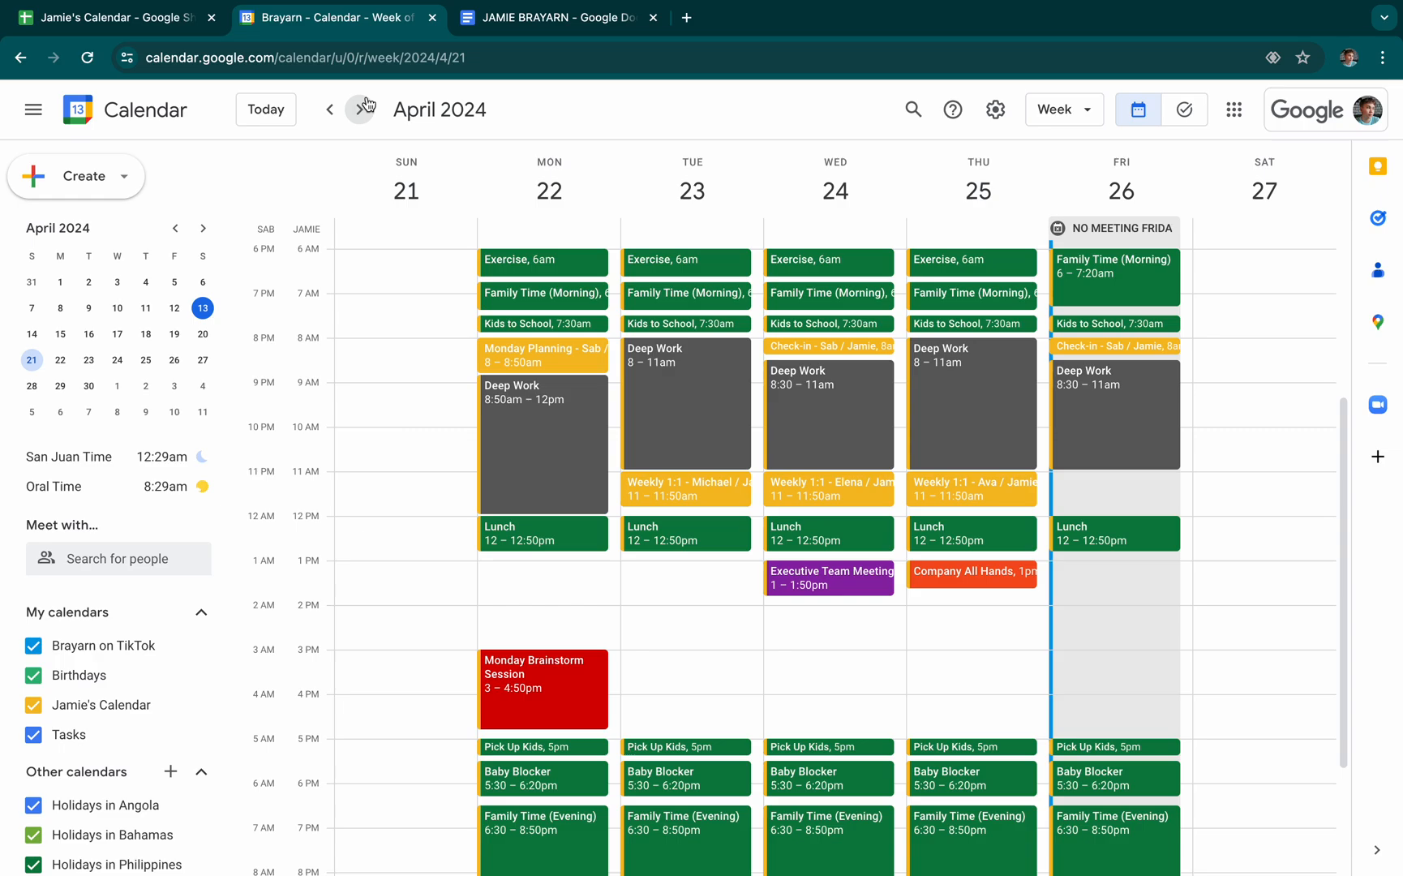
scroll(997, 665, "down", 2)
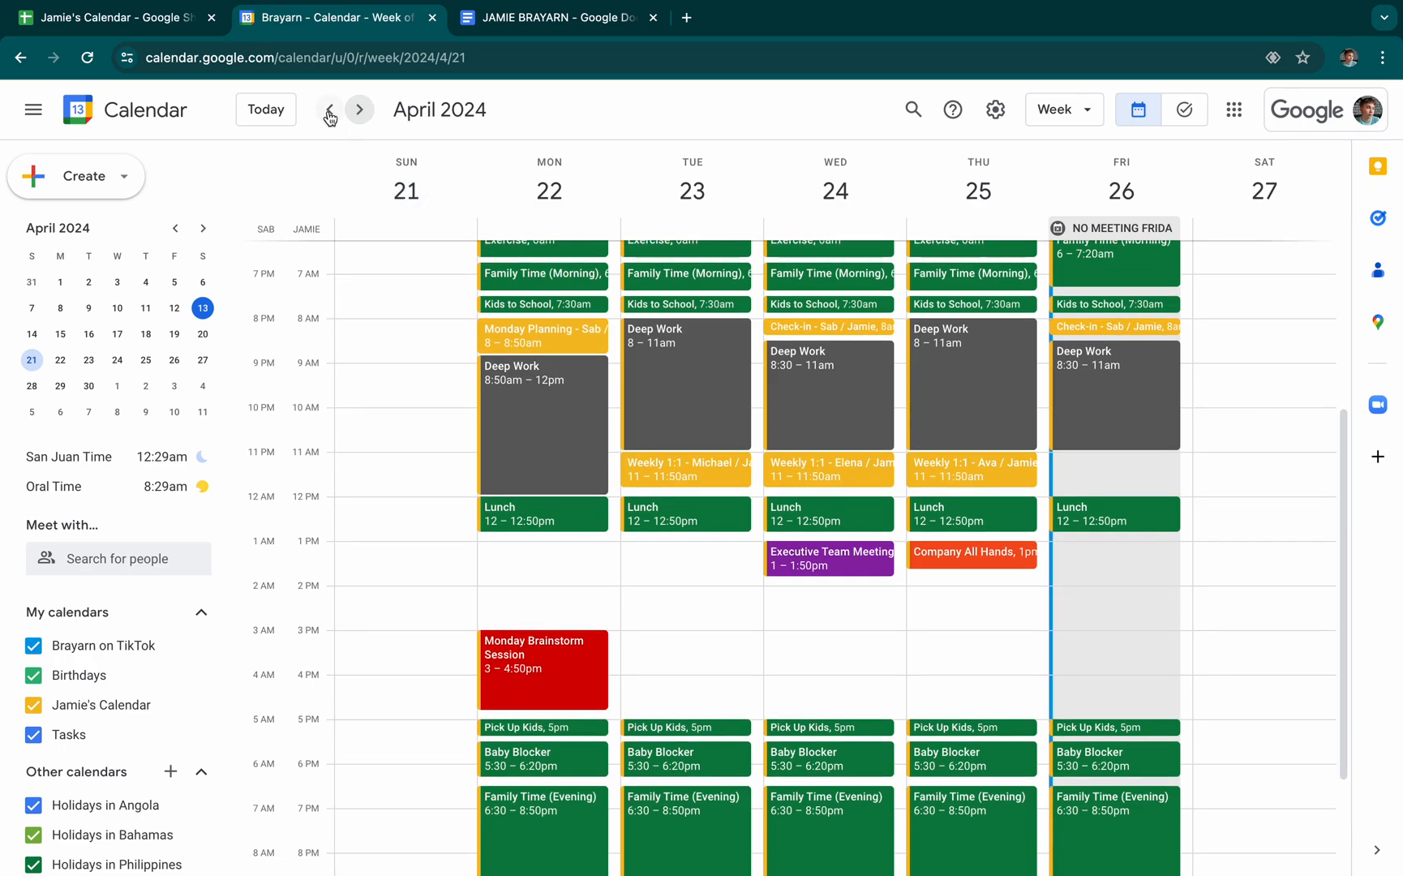
left_click(330, 108)
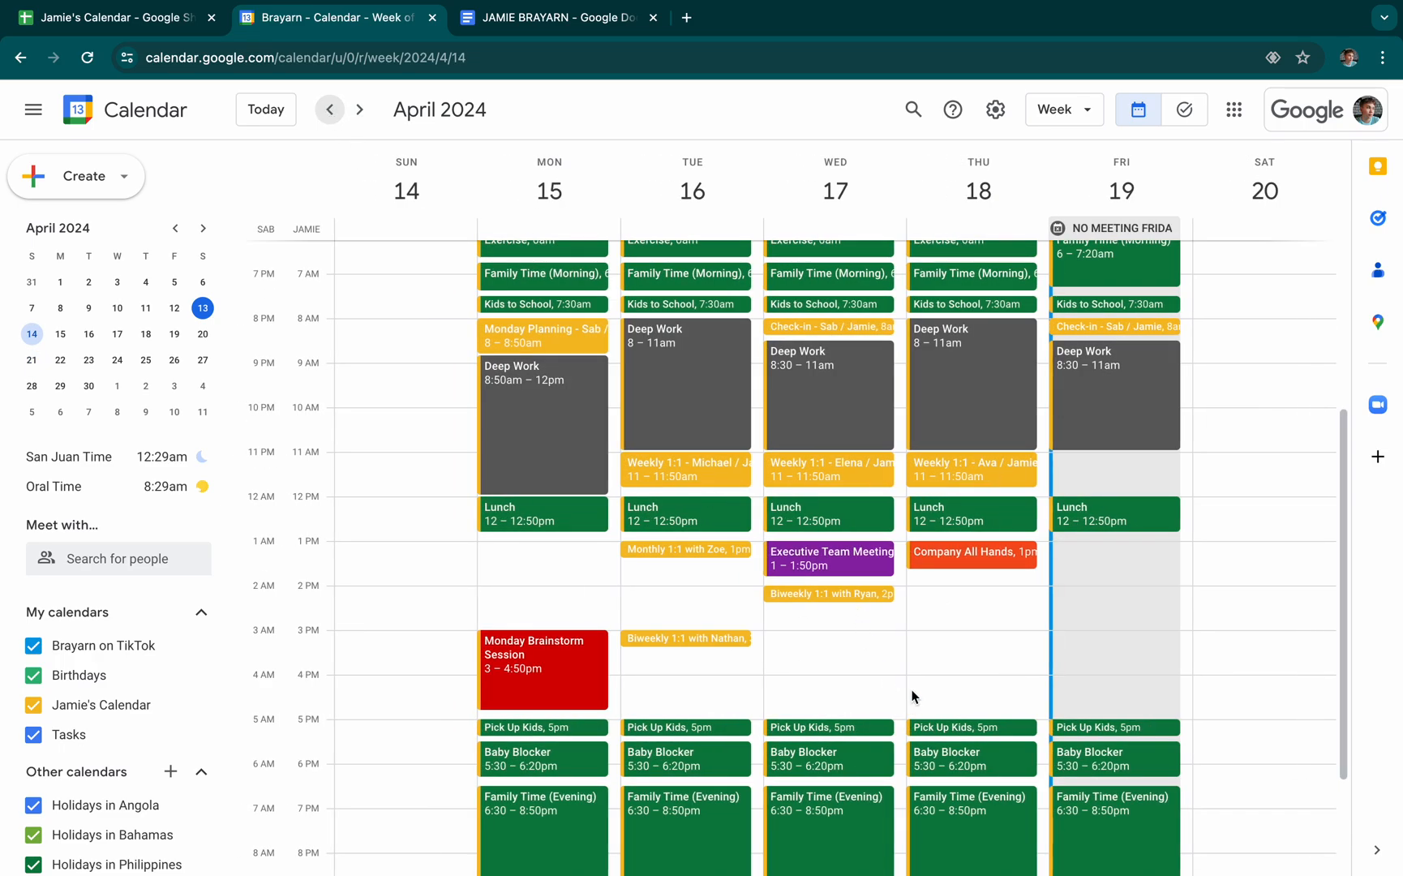